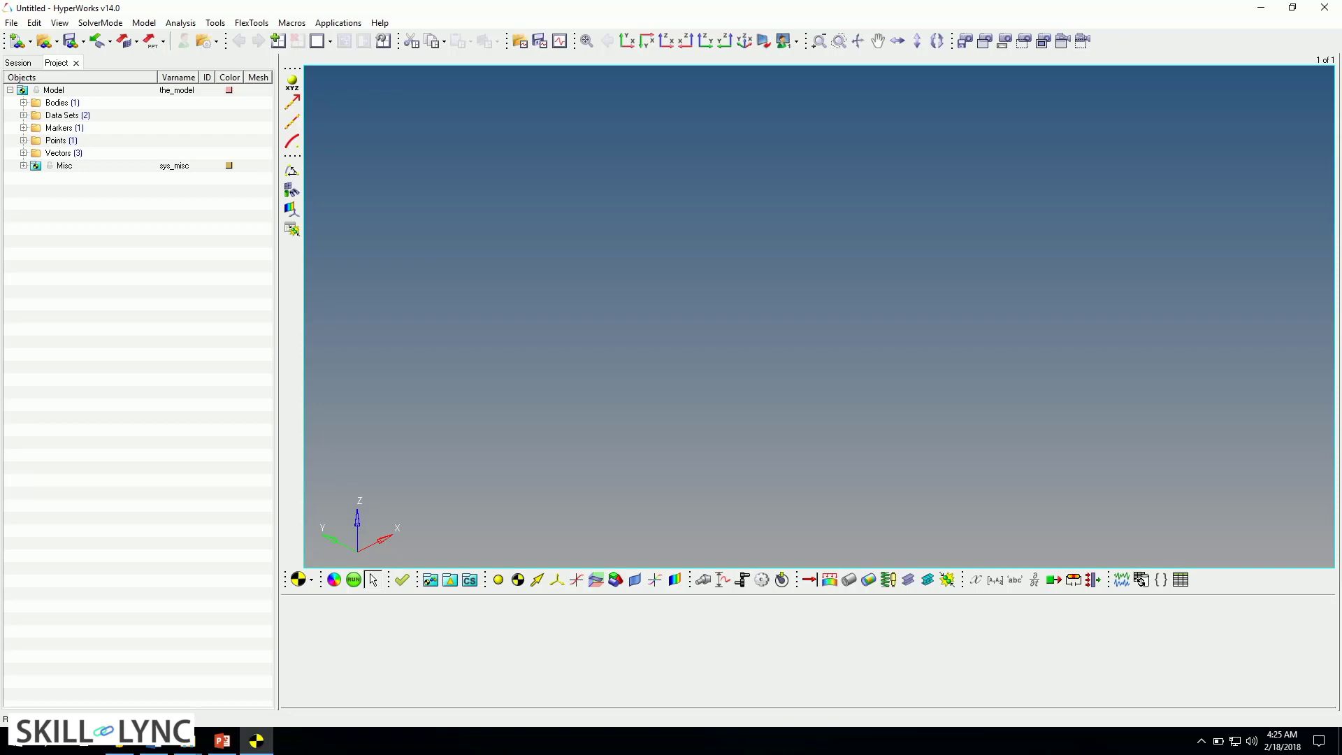
Open the Flex Prep tool to set up OptiStruct flexbody generation
left_click(251, 25)
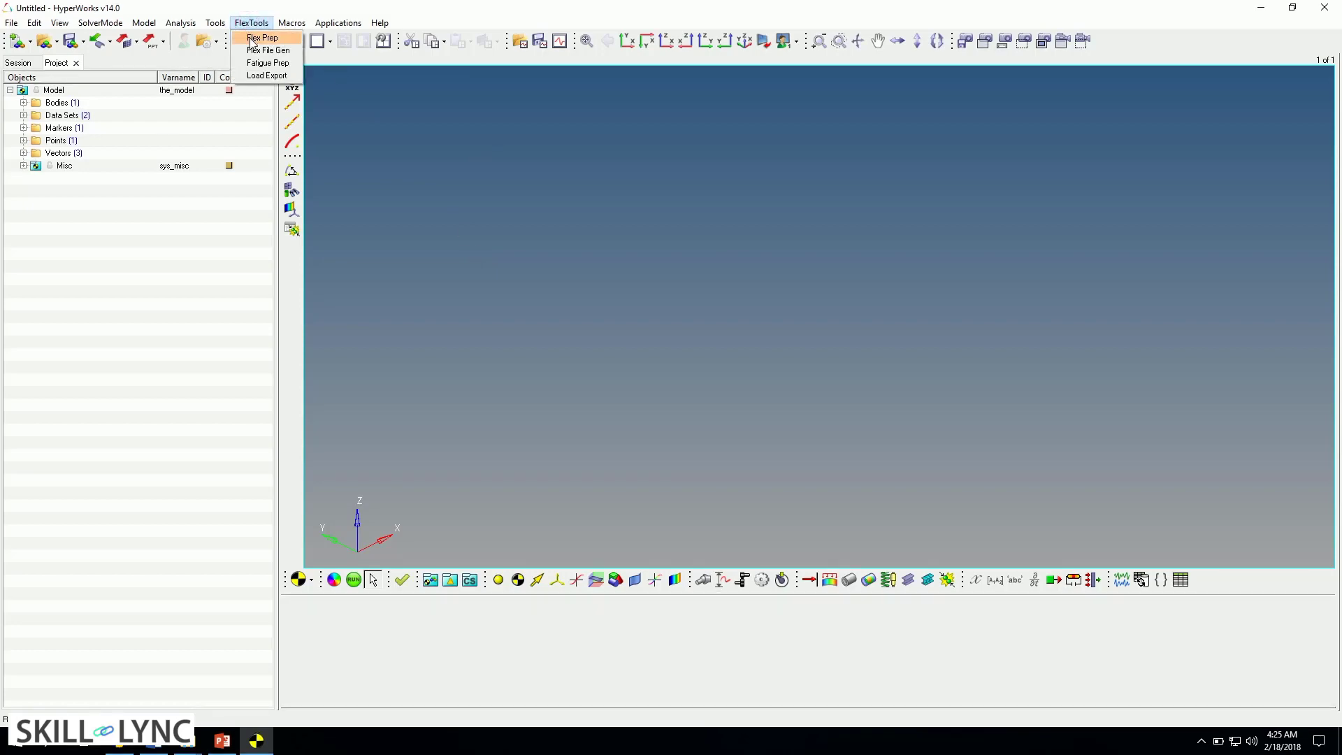
left_click(253, 38)
left_click_drag(248, 30, 557, 105)
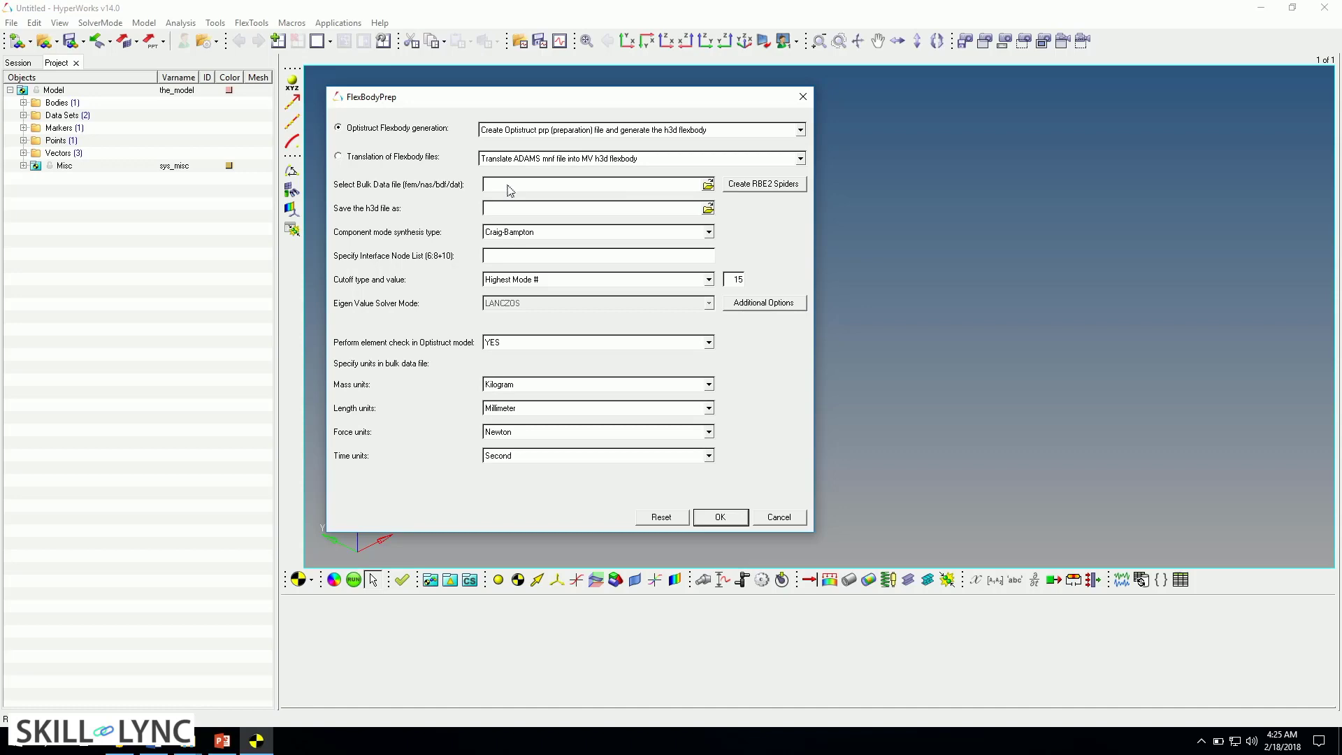
Choose sla_flex_left.fem from the chapter12 training model folder as the bulk data file
left_click(708, 184)
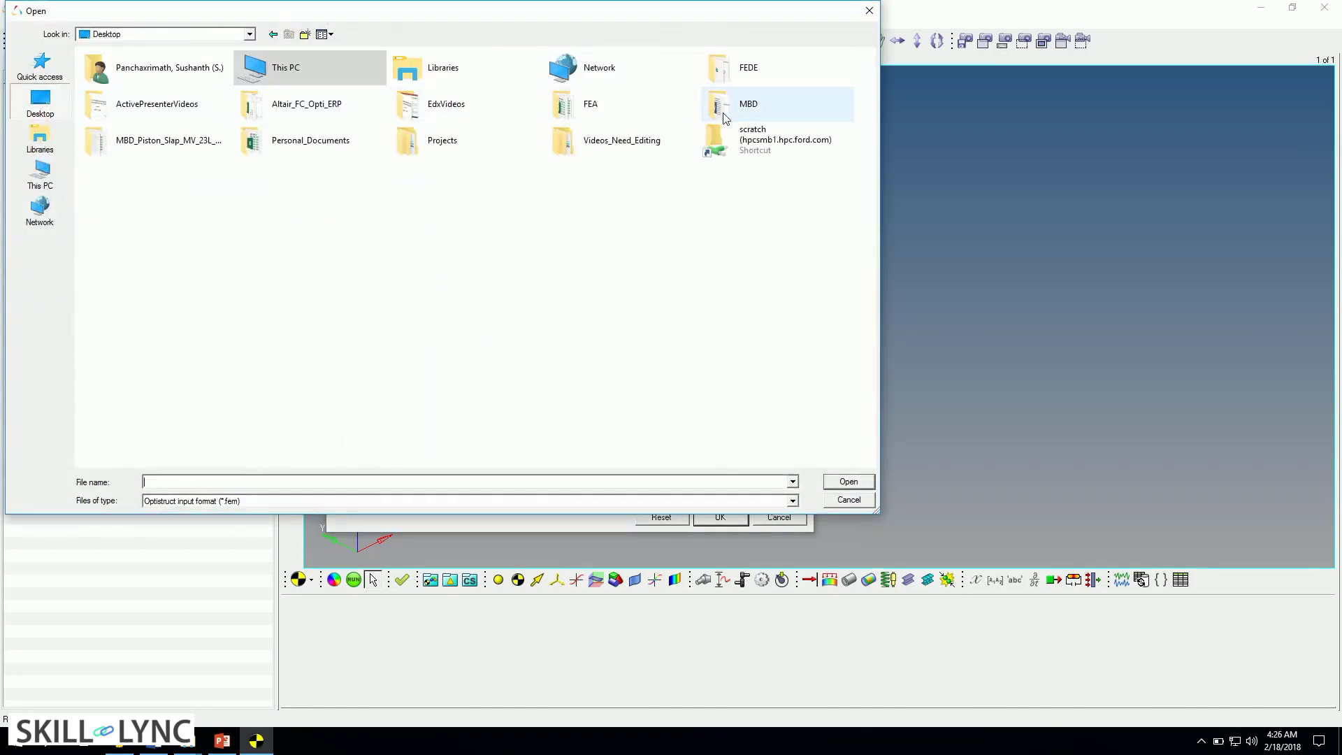
double_click(720, 107)
double_click(106, 109)
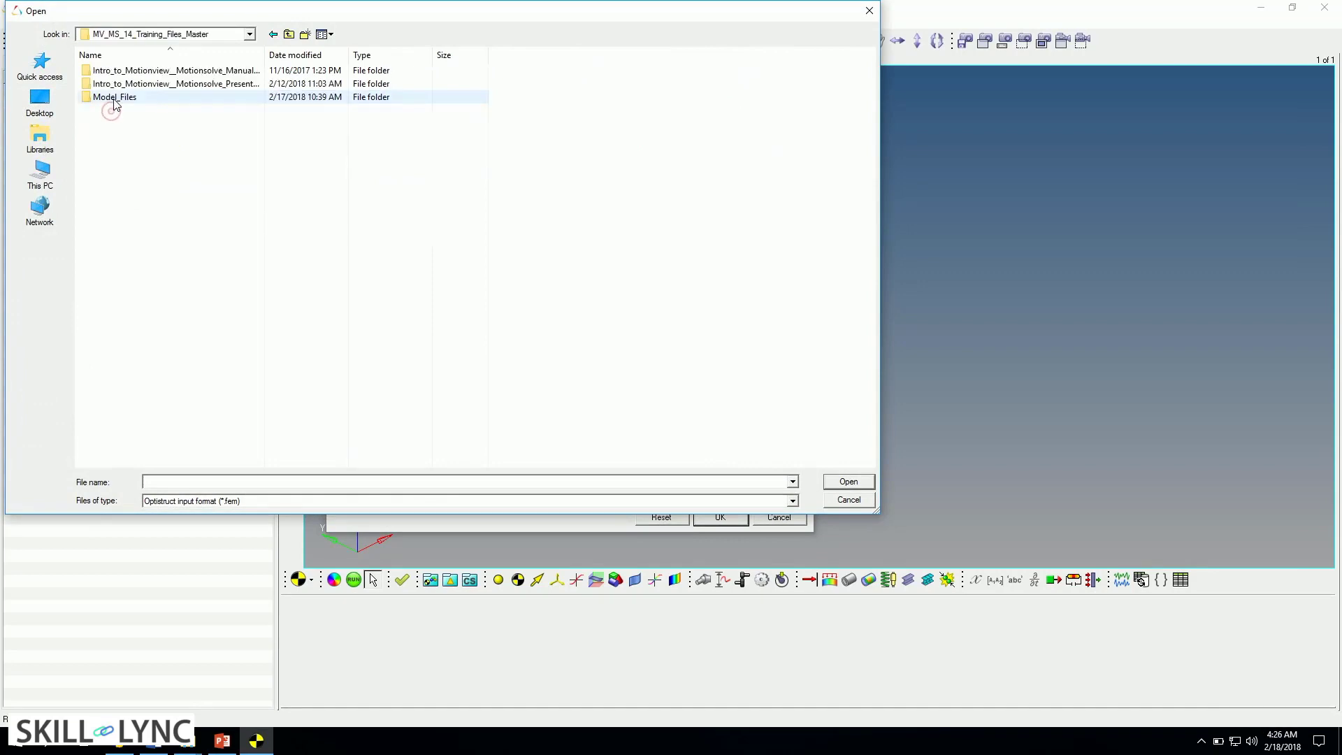
double_click(110, 98)
double_click(115, 216)
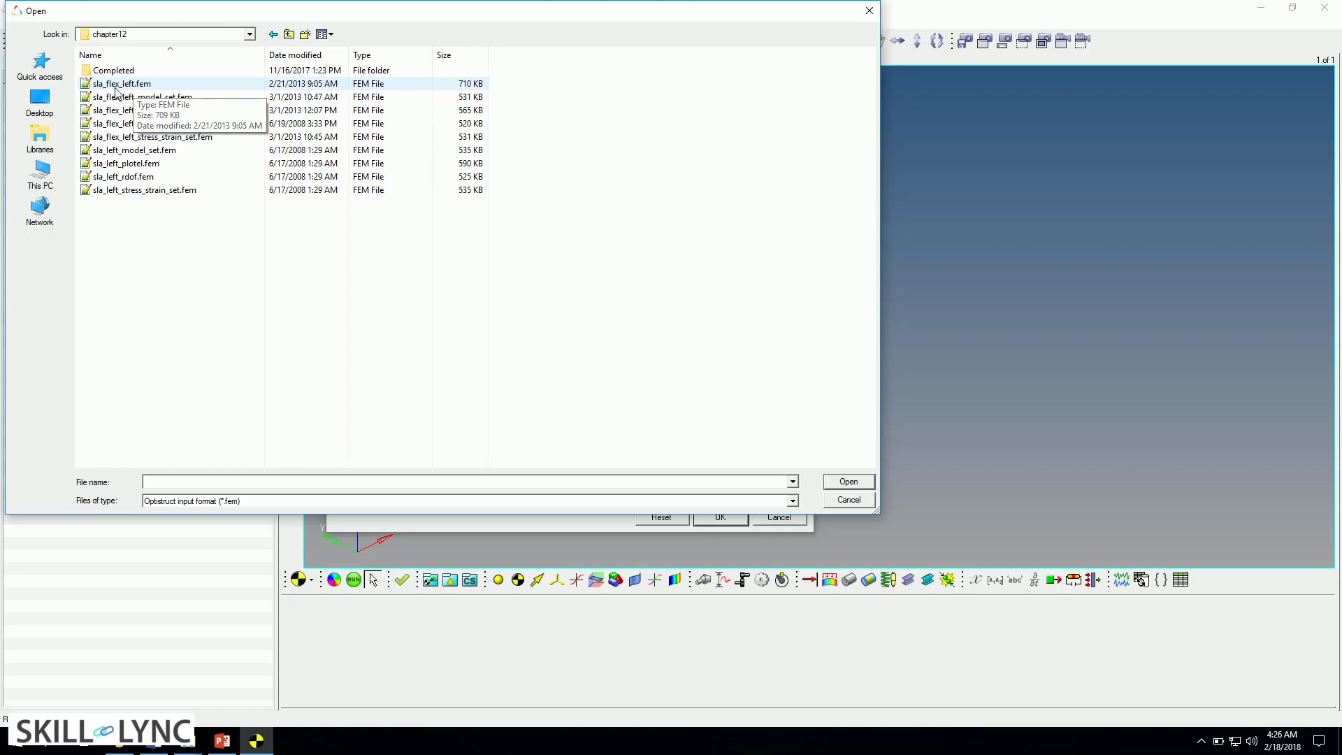
left_click(146, 86)
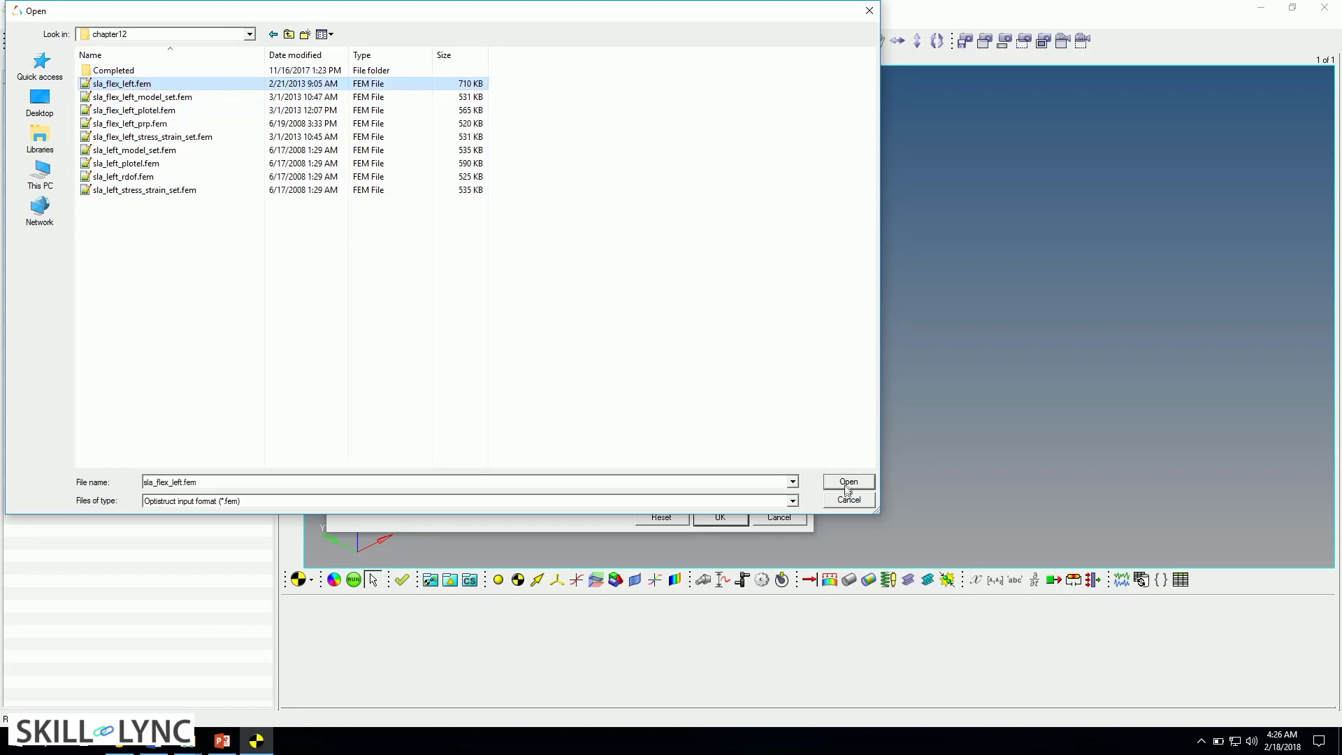
double_click(146, 85)
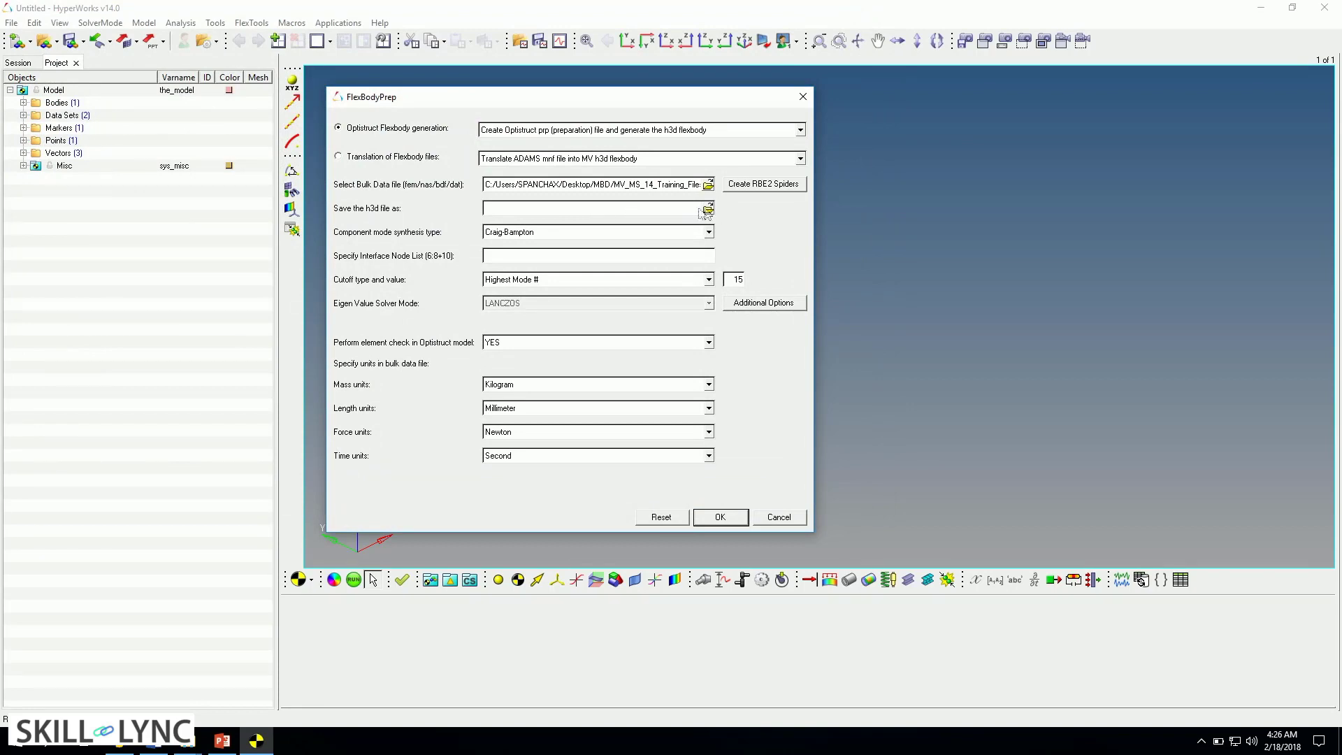
Set the output h3d flexbody file to sla_flex_left_test1 in the chapter12 folder
left_click(708, 209)
left_click_drag(226, 19, 346, 44)
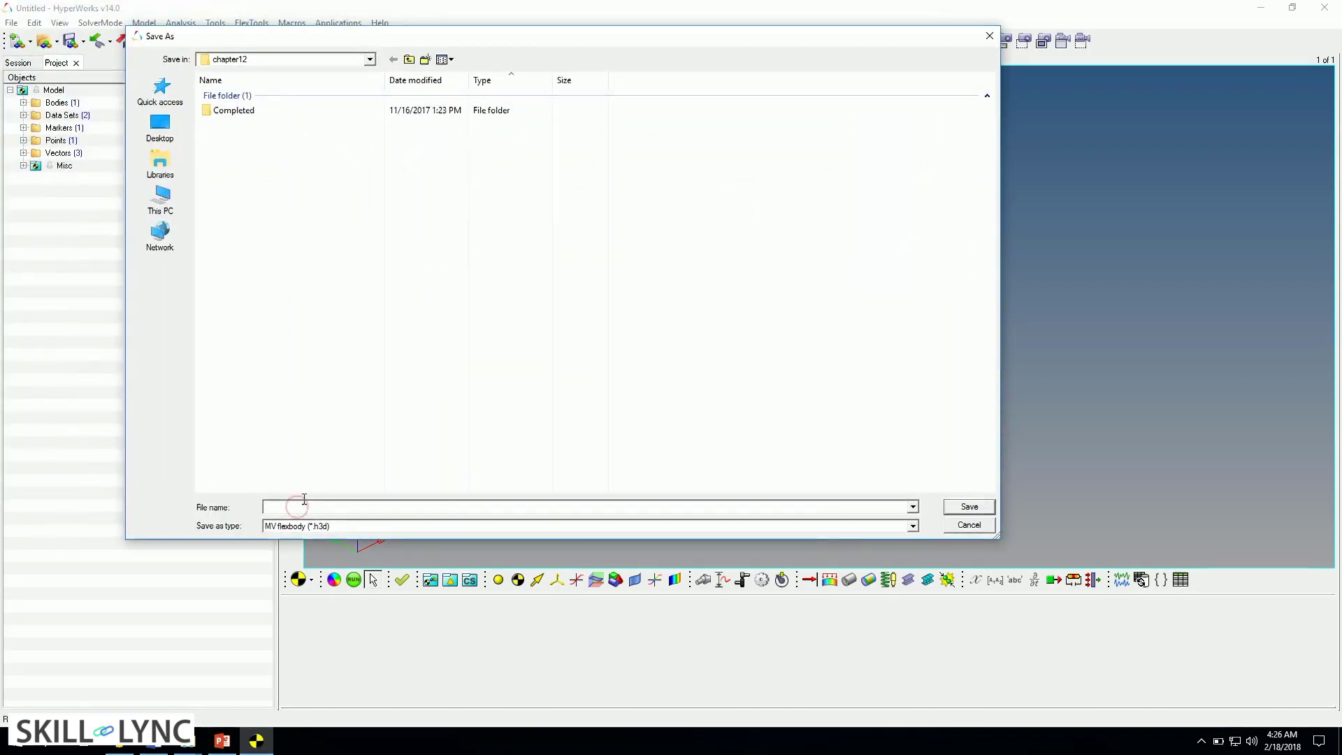
type("s")
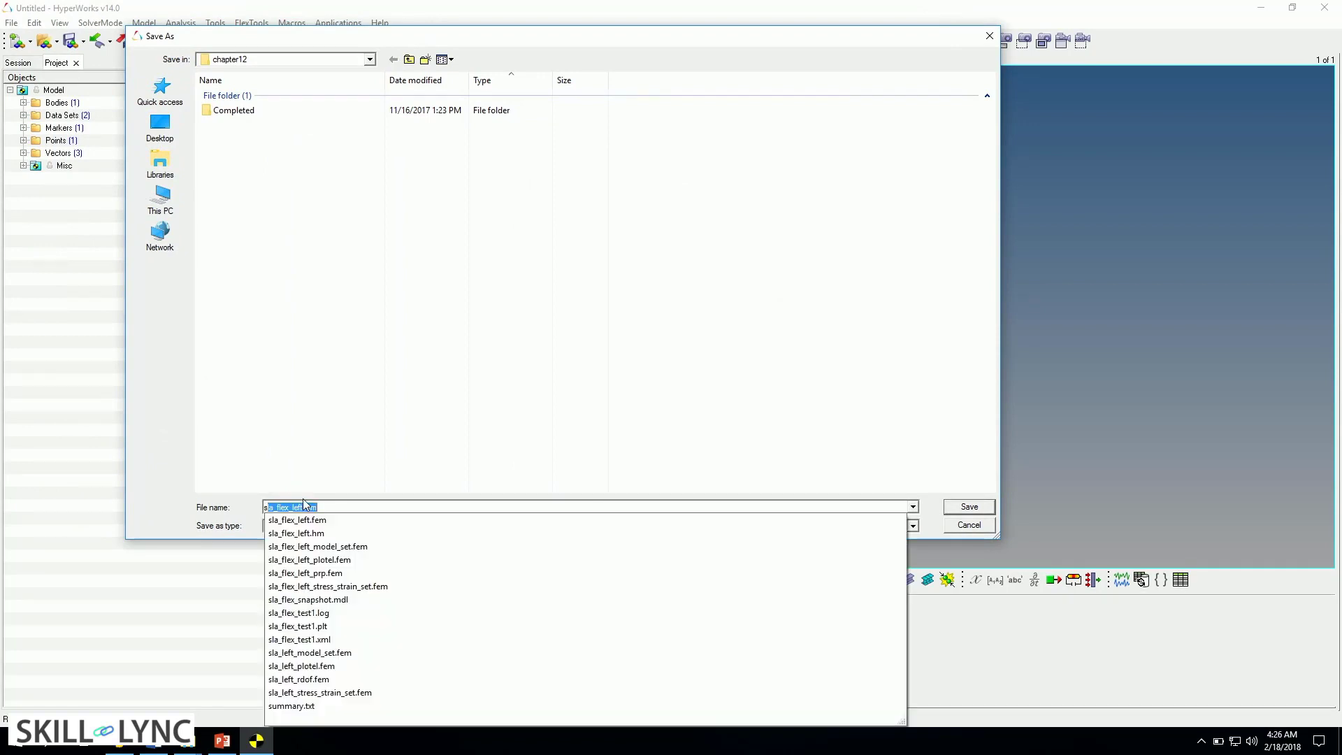
type("la_")
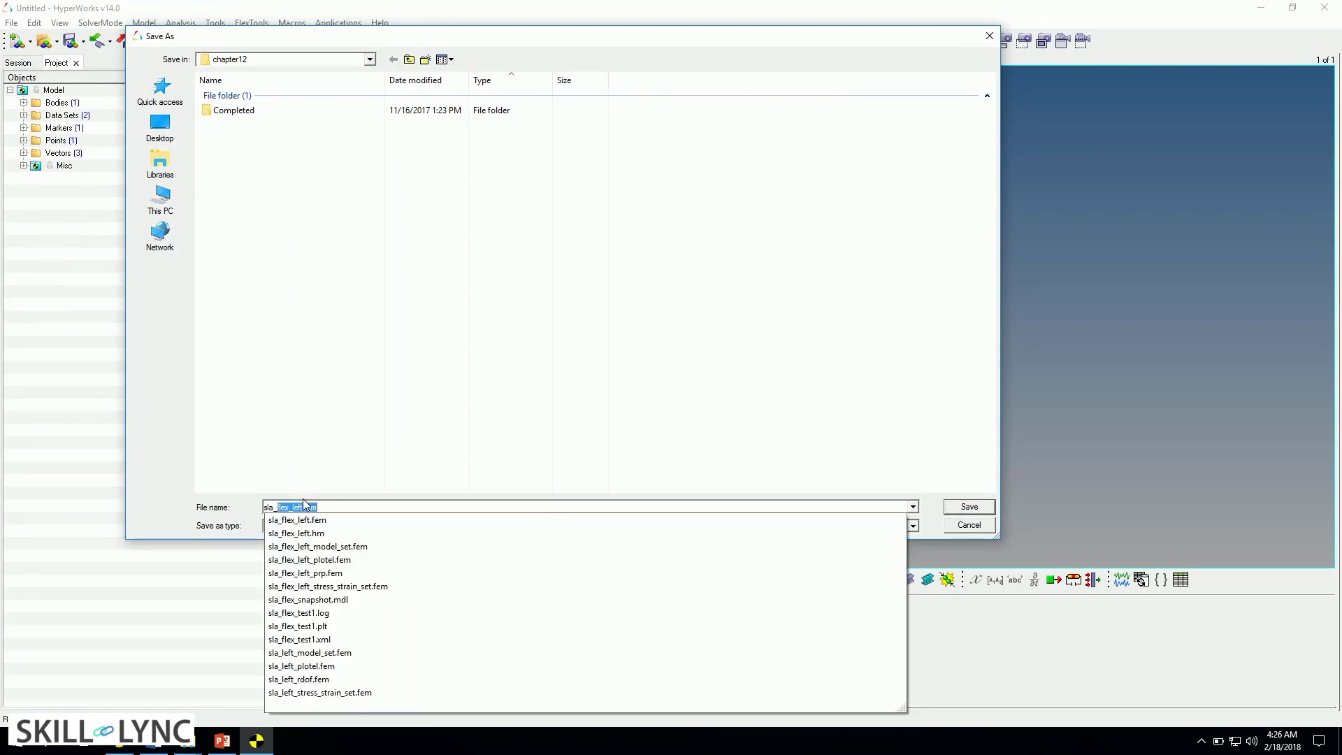
type("flex_")
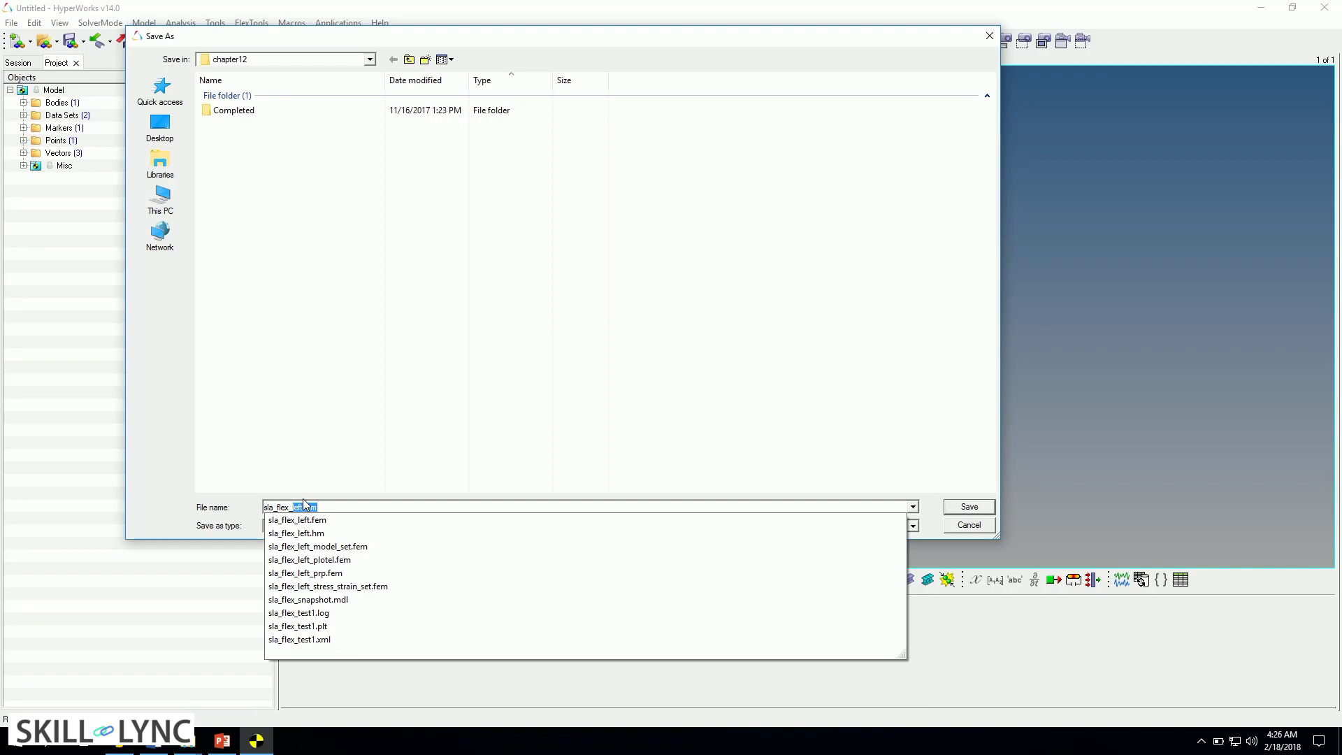
type("left")
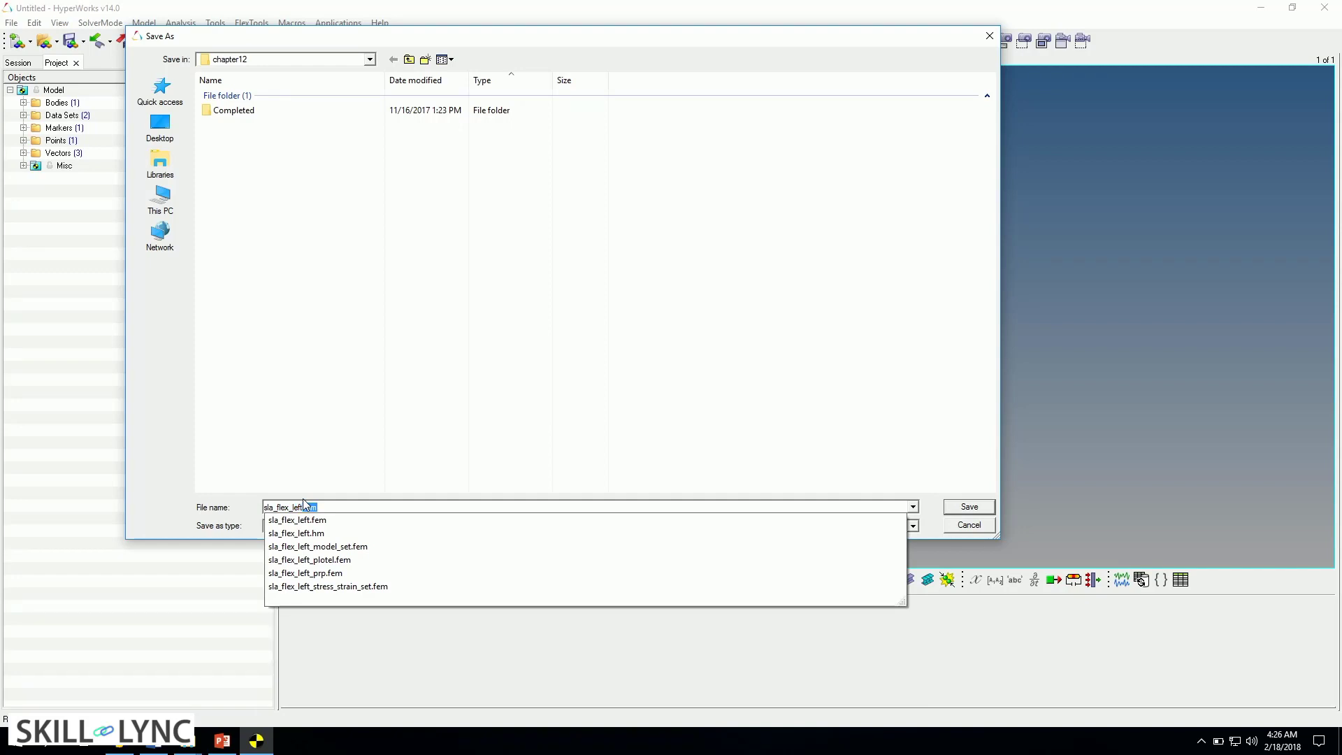
type("_est")
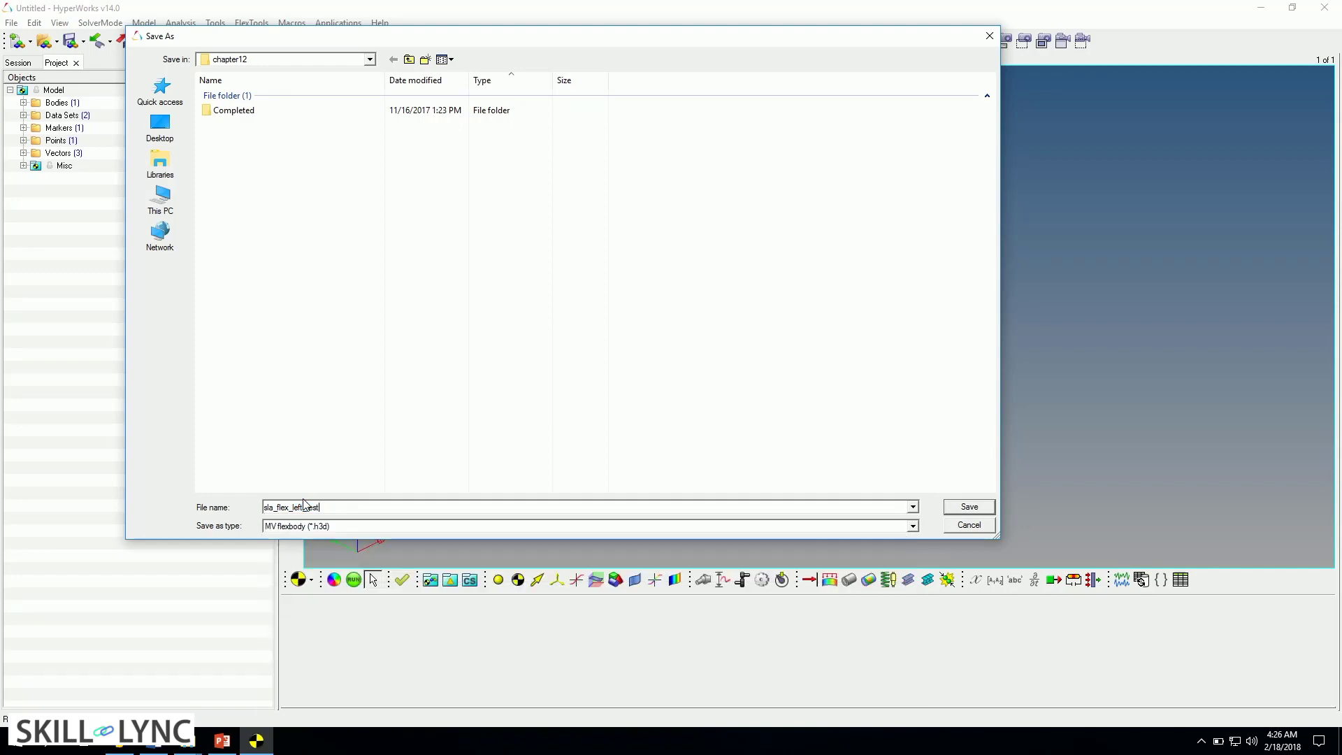
type("1")
left_click(952, 505)
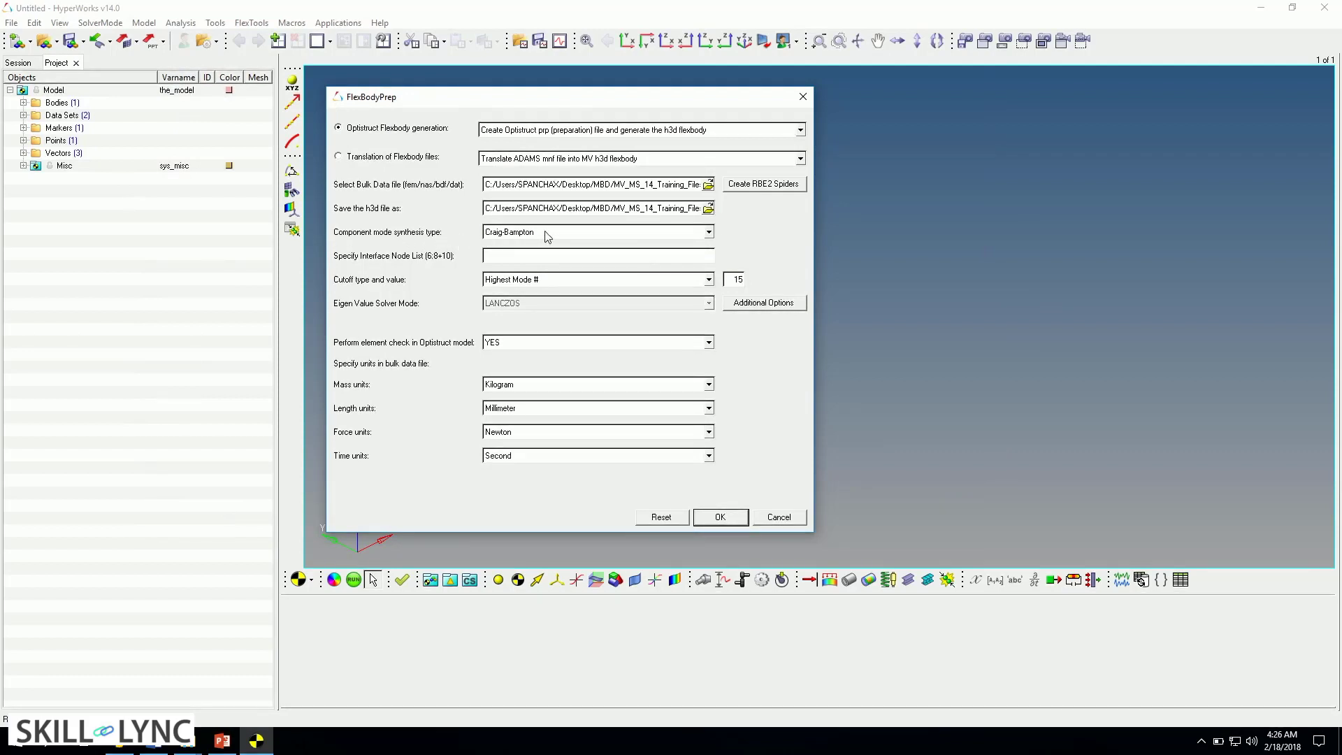
Specify the interface node list as 4887+4888+4890
left_click(500, 256)
type("4887+")
type("4888+4890")
Enable stress recovery and strain recovery in the flexbody's additional options
left_click(779, 307)
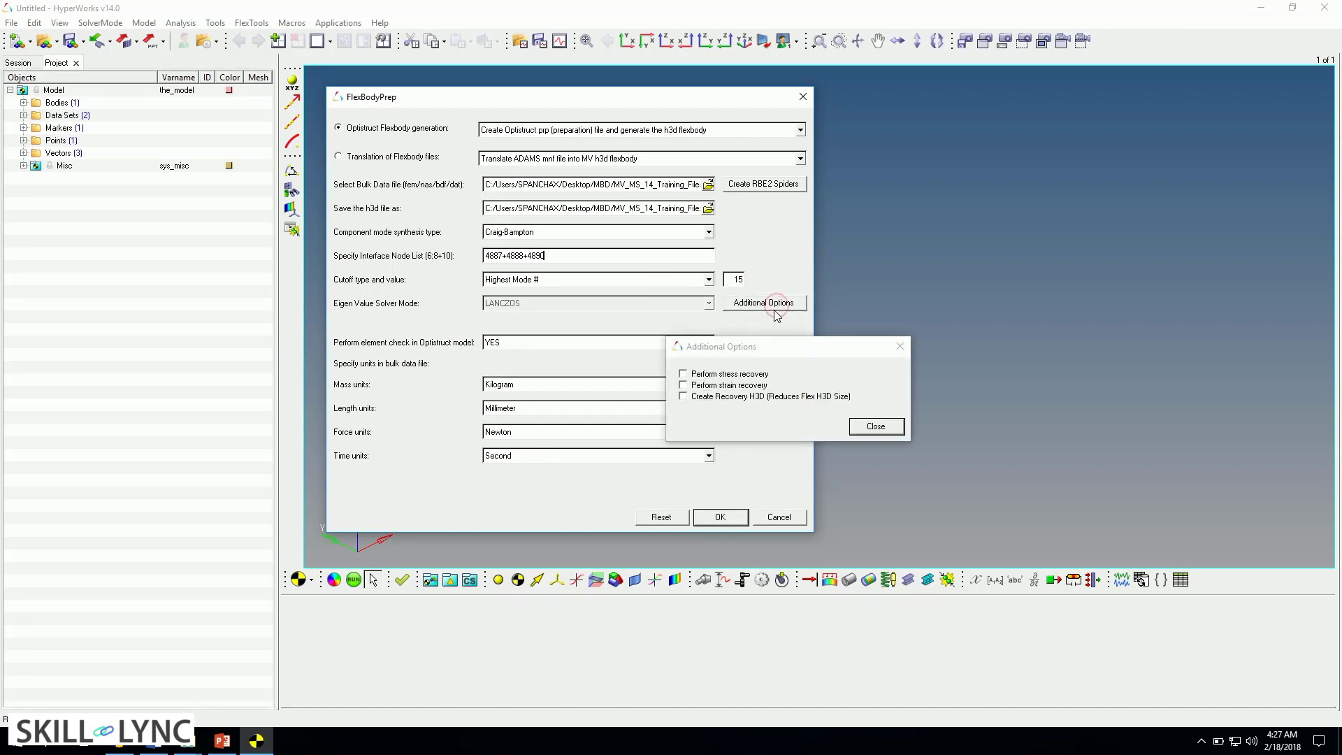
left_click(684, 374)
left_click(685, 386)
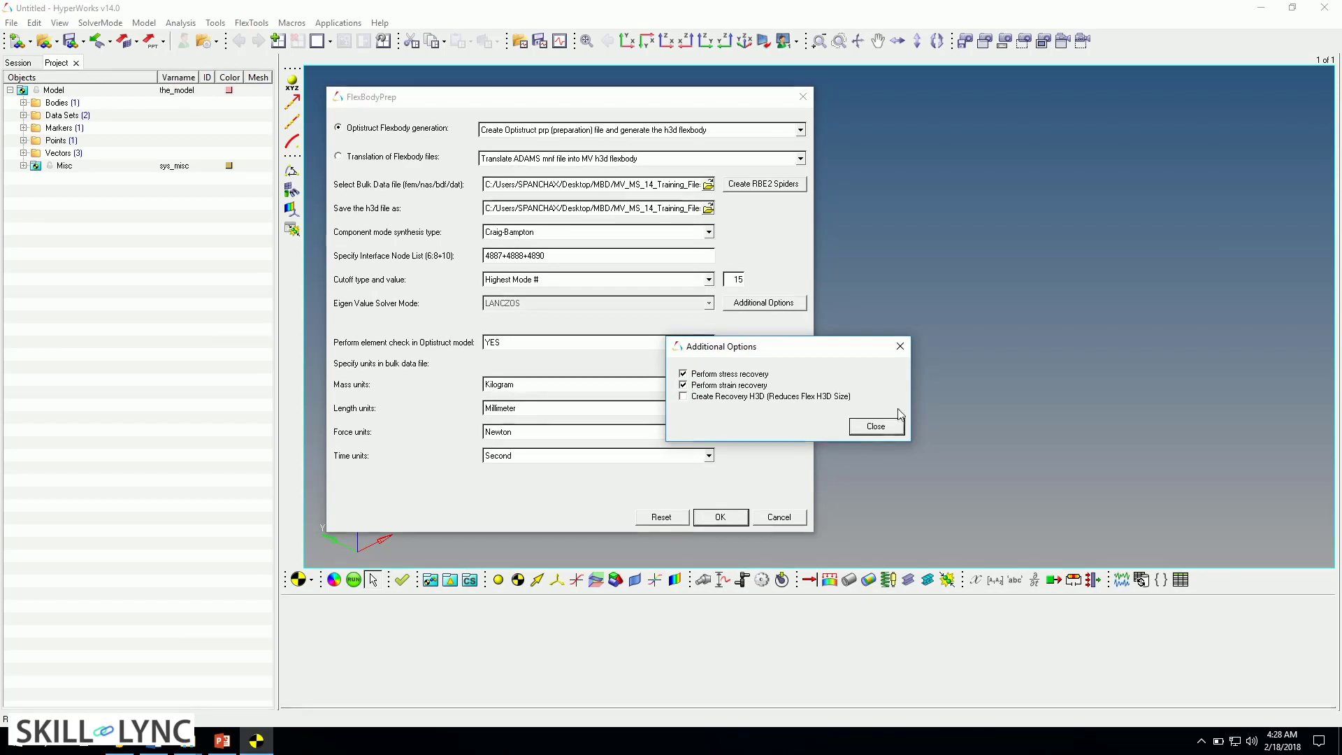
left_click(876, 428)
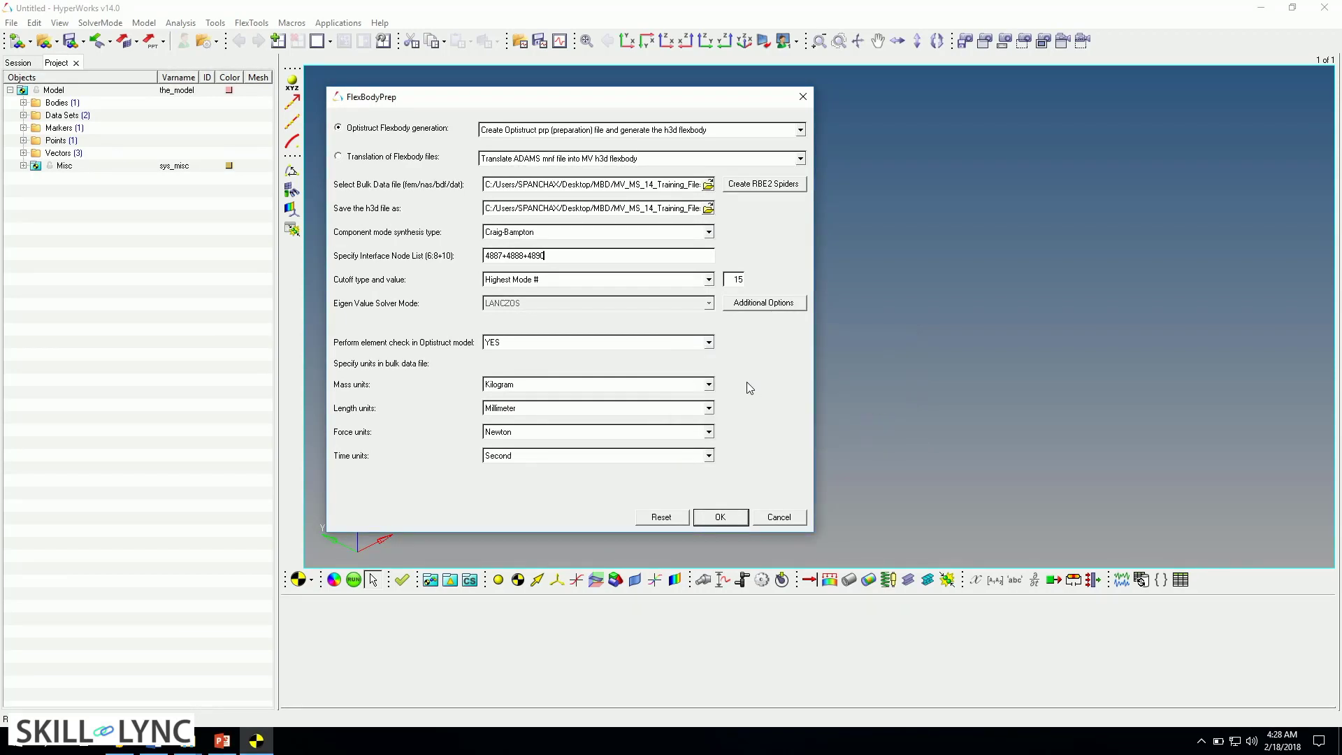
Open the bulk data model in HyperMesh for RBE2 spider creation and set the user profile to OptiStruct
left_click(759, 189)
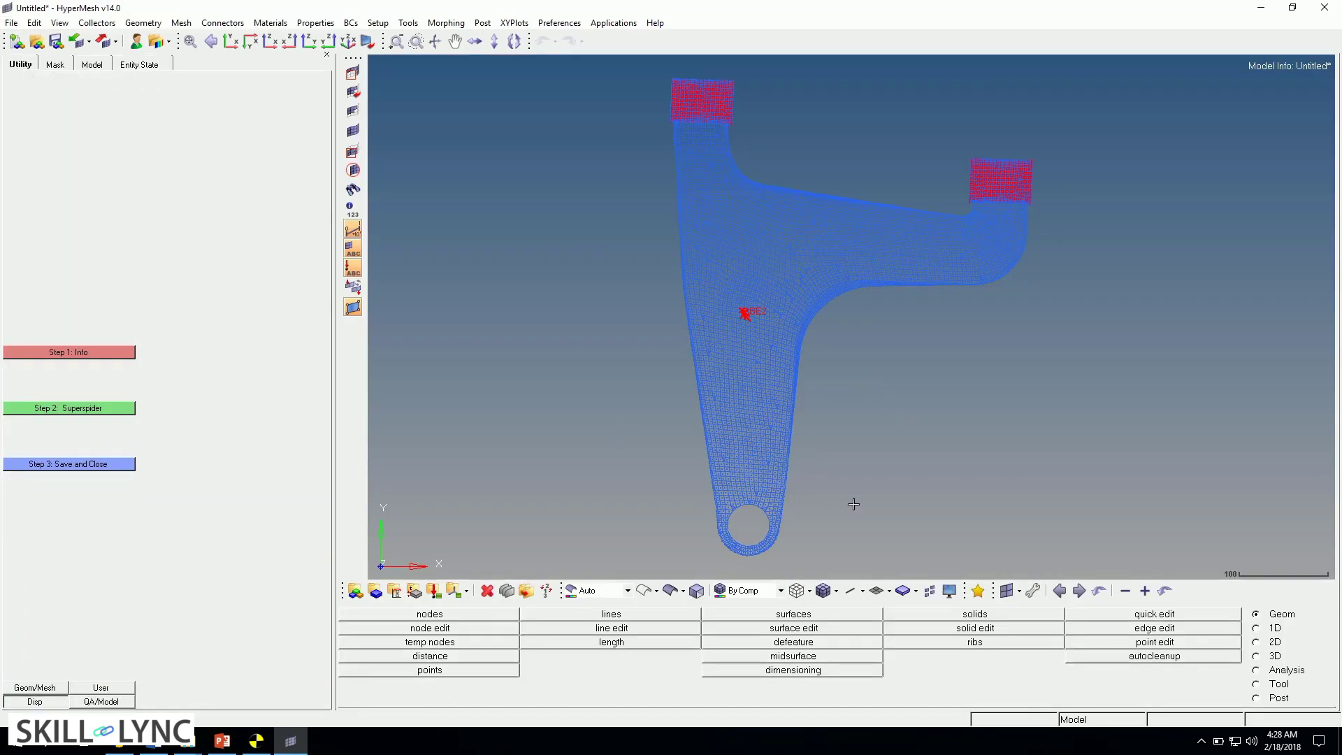
left_click_drag(894, 491, 737, 415, "ctrl")
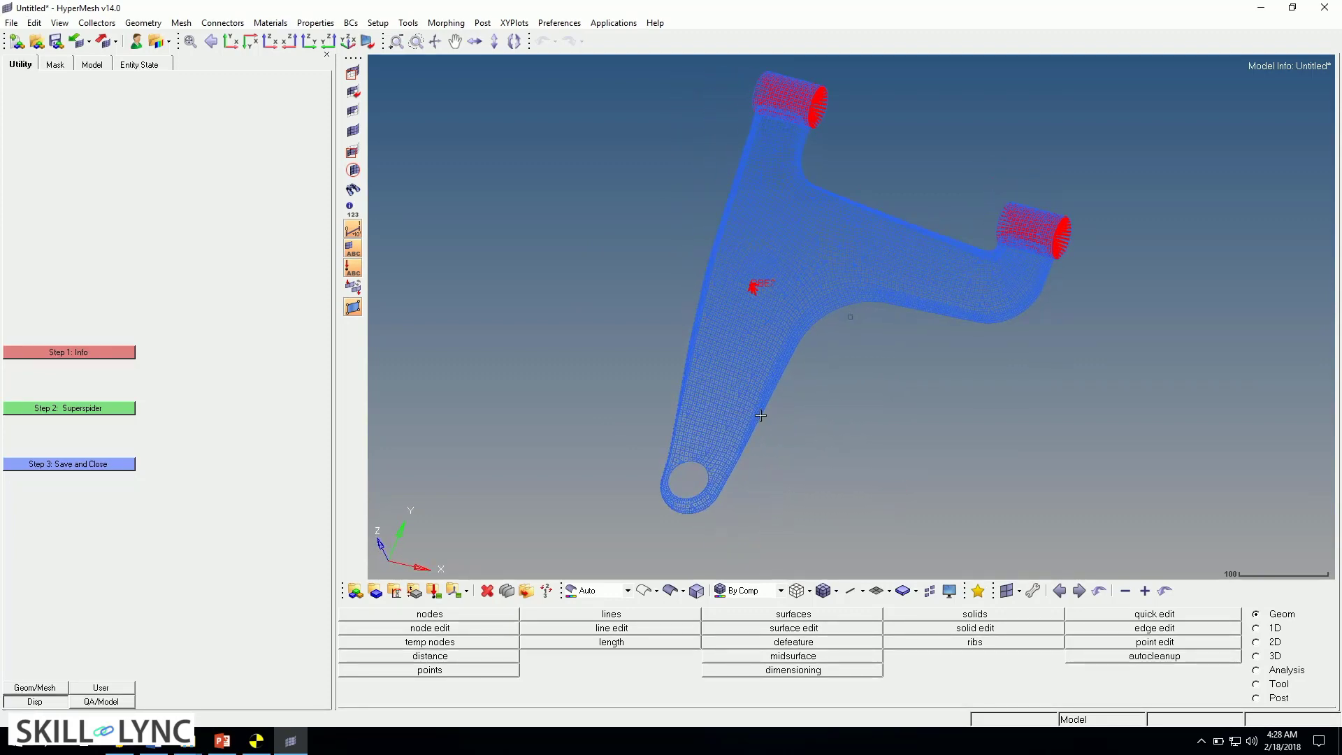
left_click(137, 43)
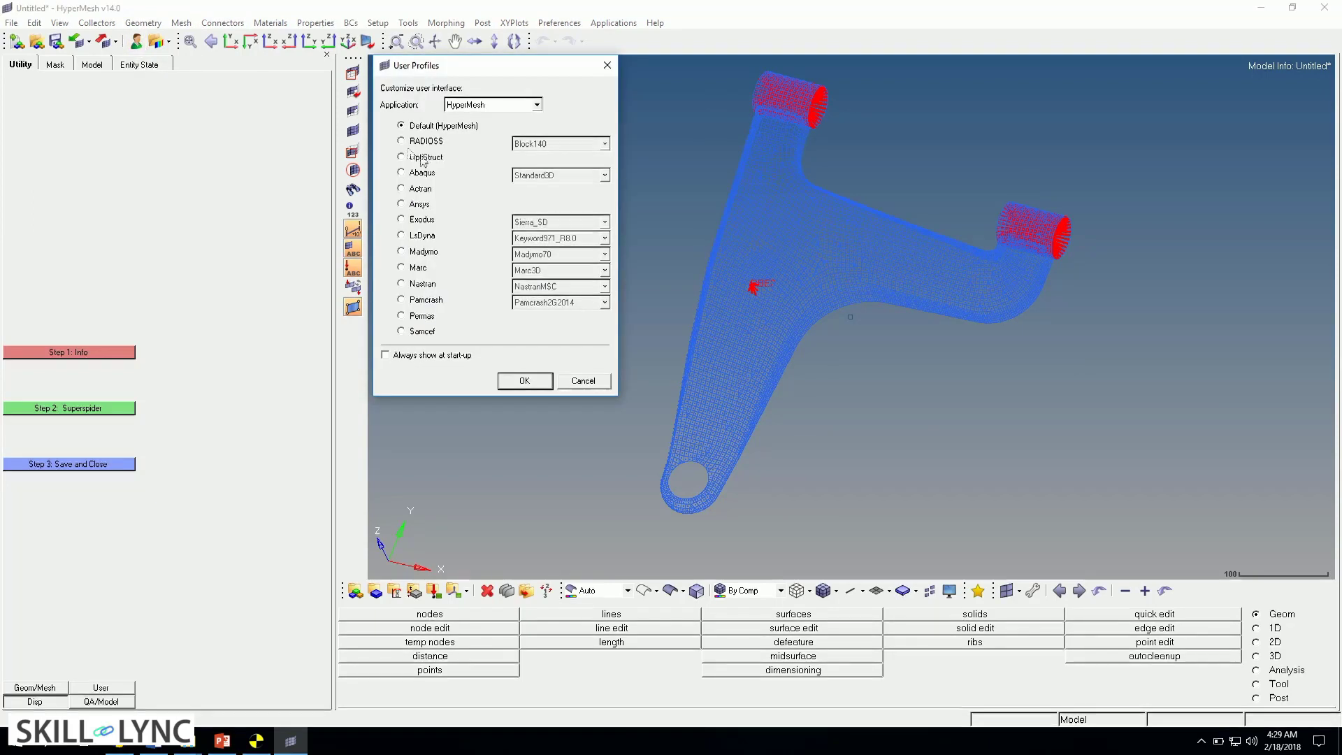
left_click(424, 158)
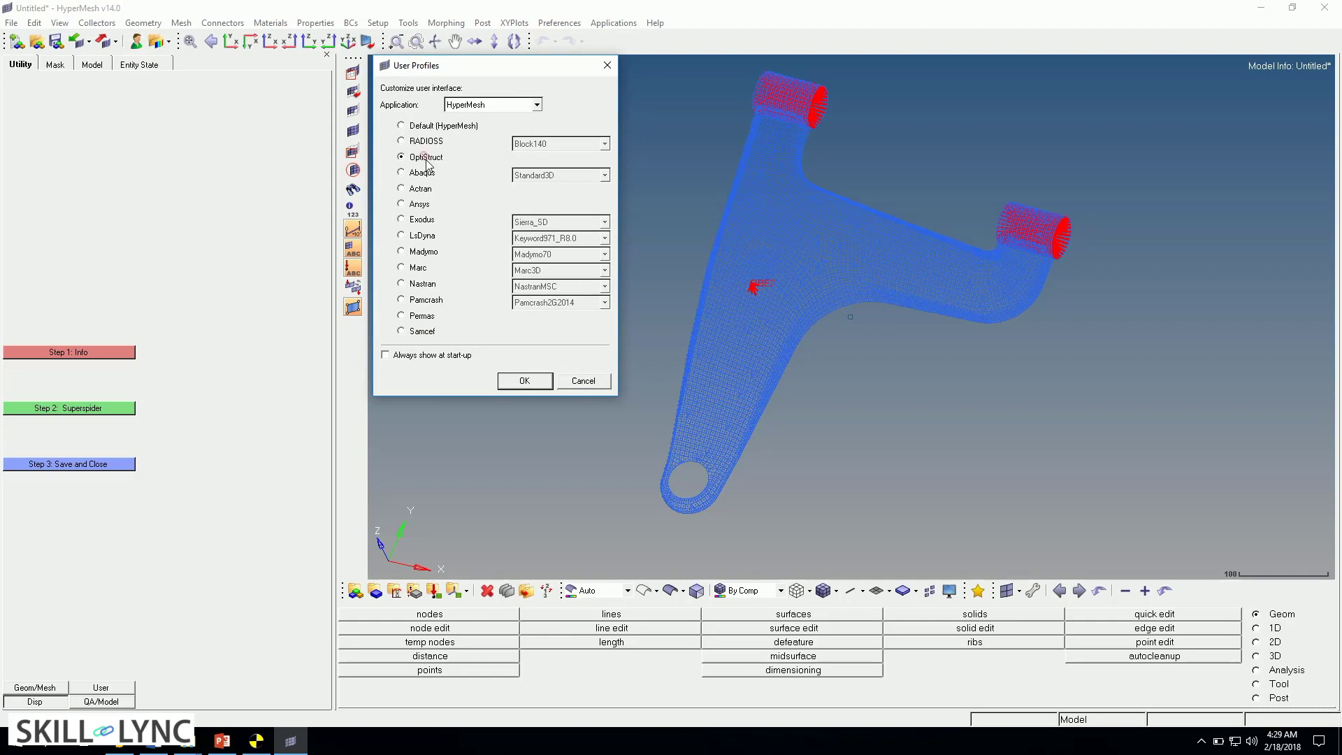
left_click(523, 381)
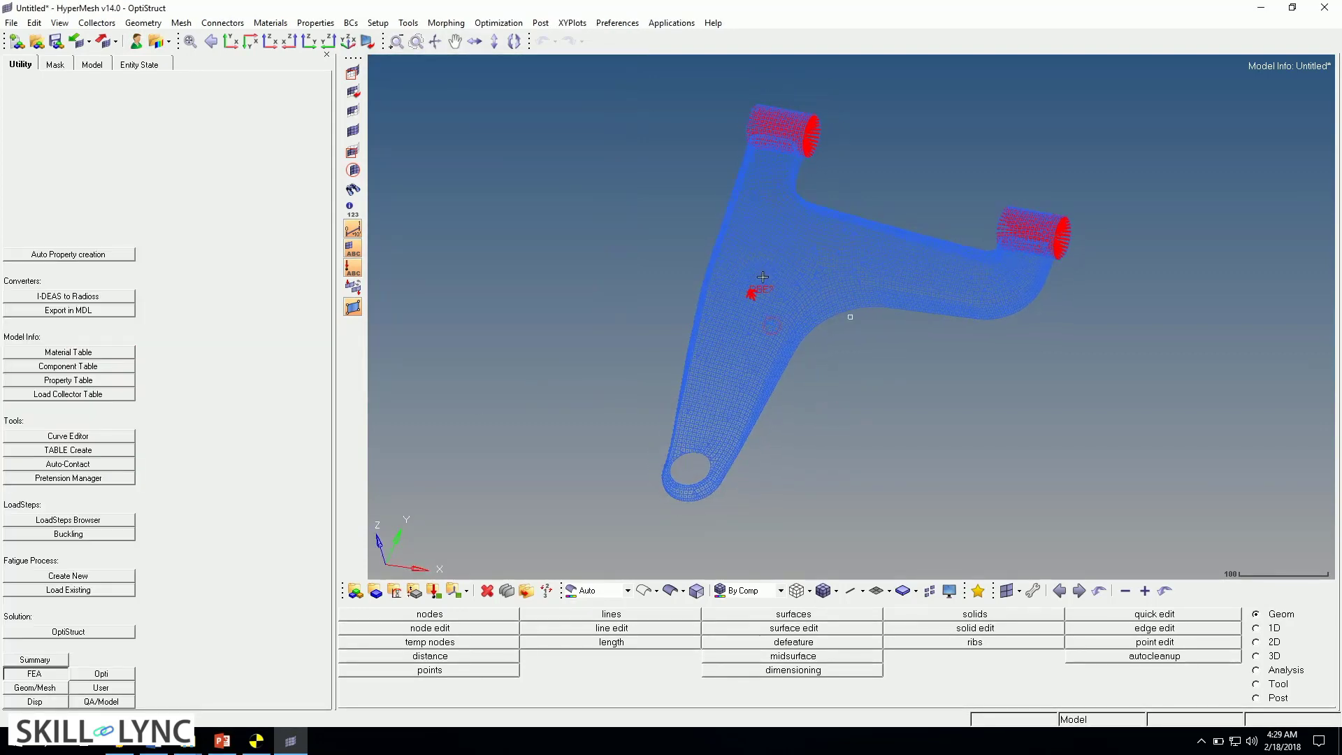
Create a Superspider in the open hole at the control arm's narrow end from a node on the hole's edge
scroll(762, 277, "up", 6)
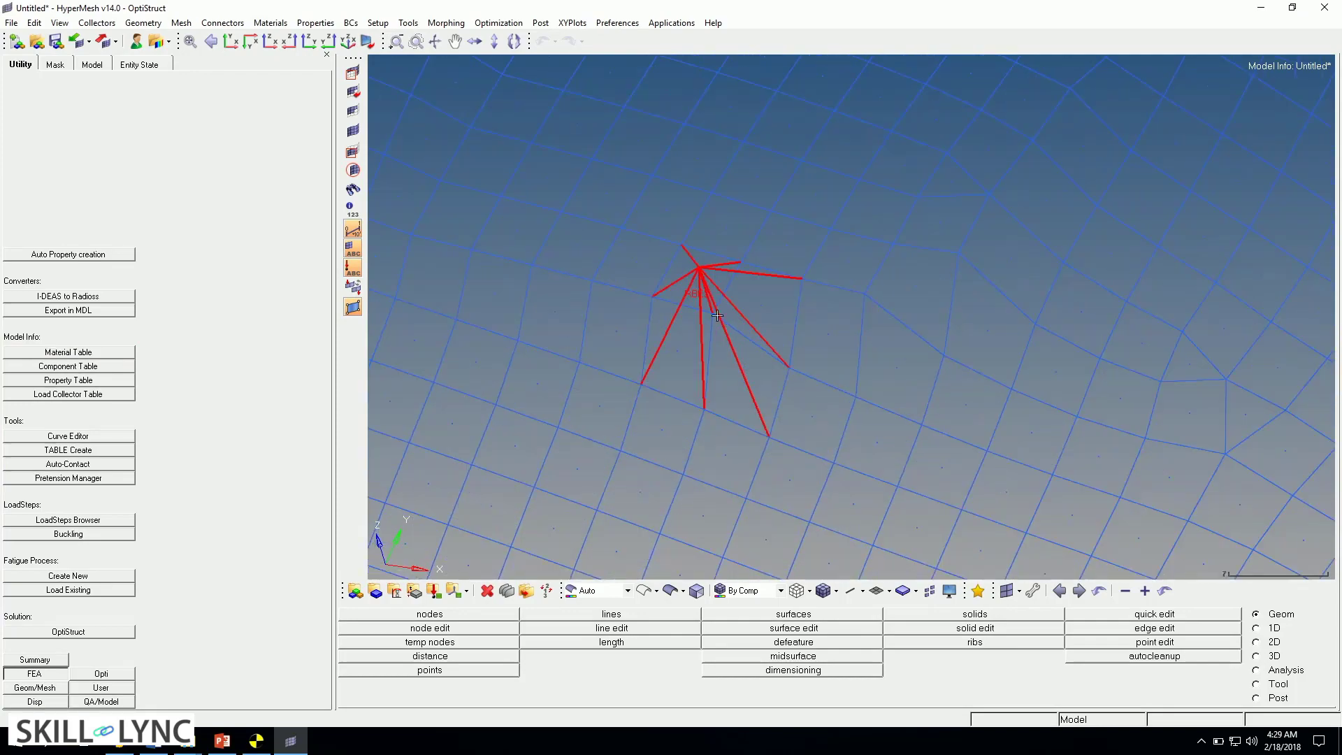
scroll(717, 316, "up", 2)
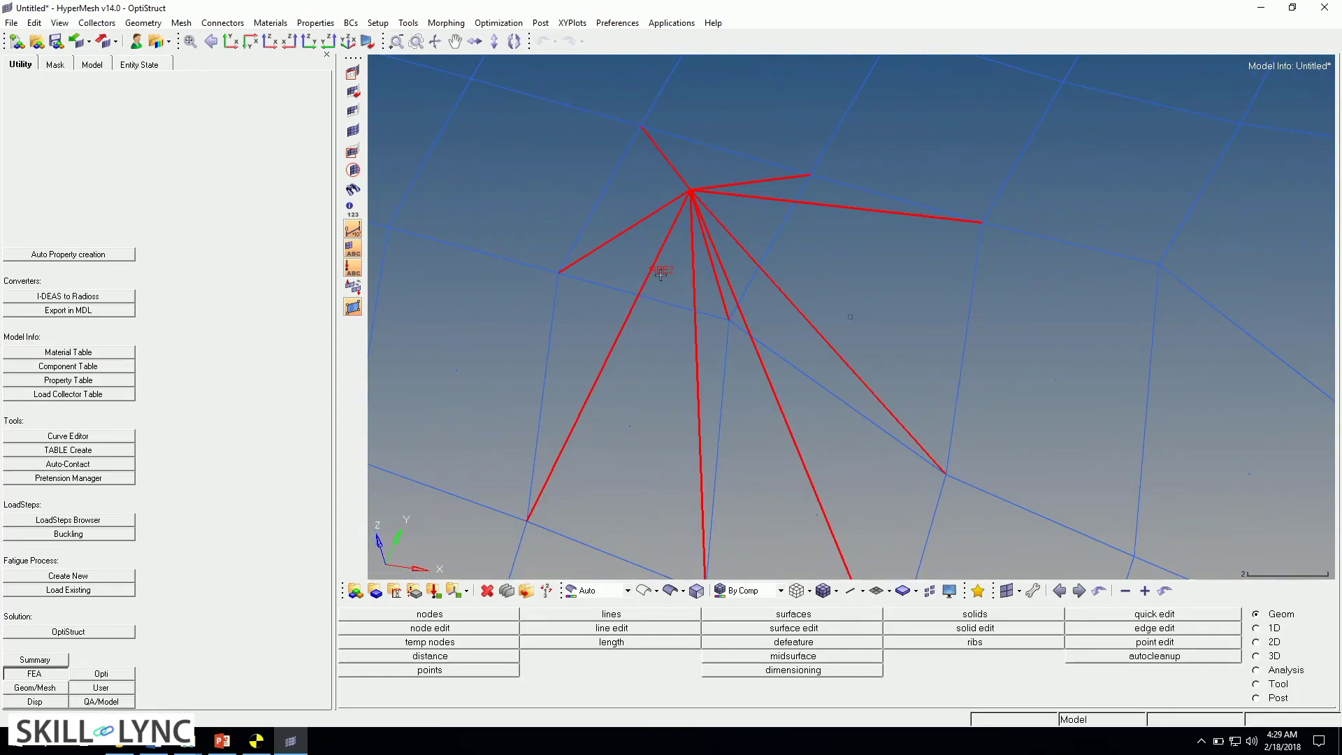
scroll(655, 233, "down", 10)
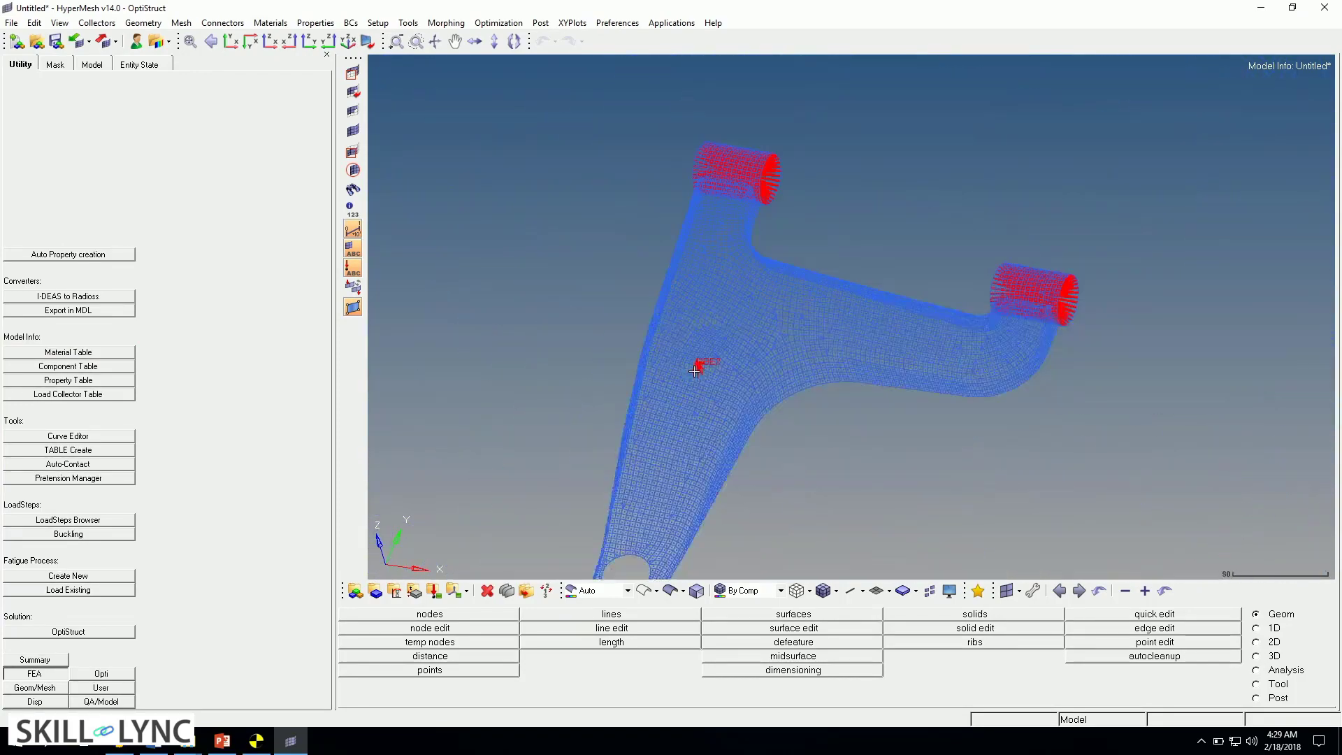
left_click_drag(751, 421, 751, 420, "ctrl")
right_click_drag(751, 419, 754, 319, "ctrl")
left_click_drag(728, 430, 668, 477, "ctrl")
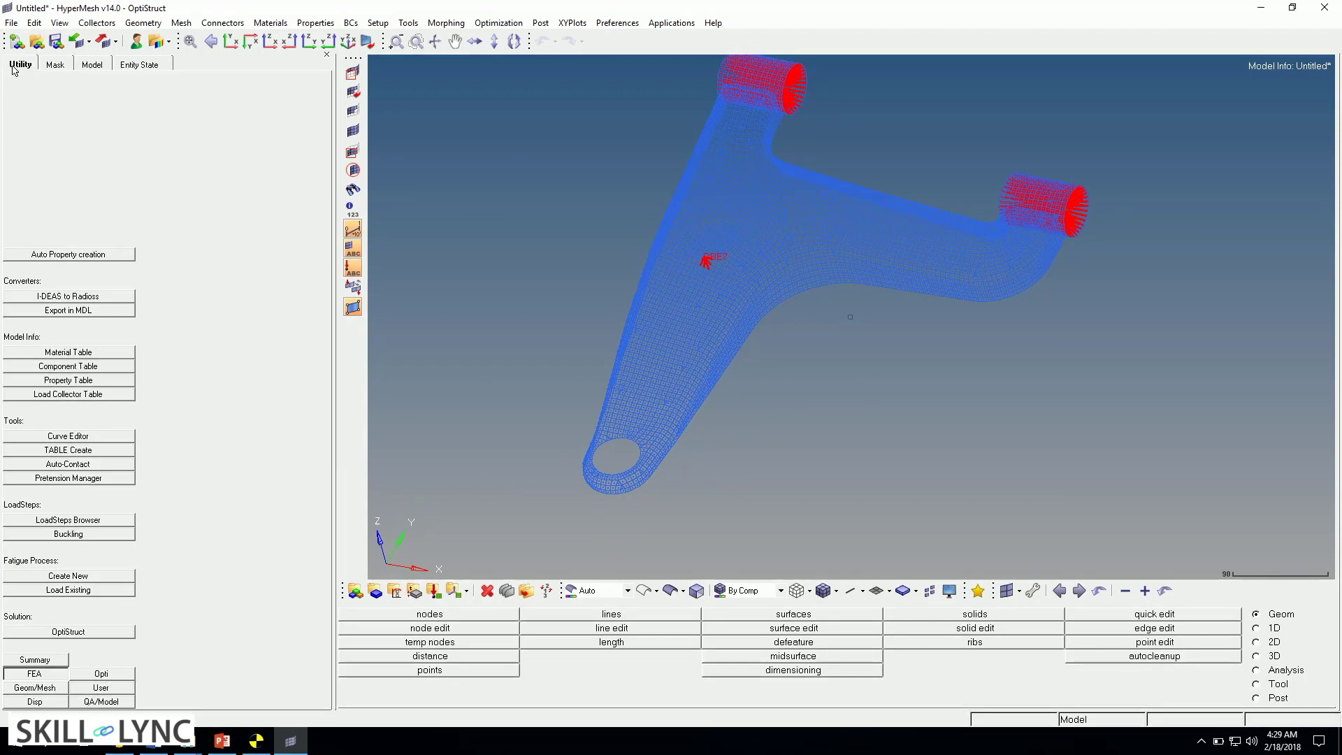
left_click(103, 688)
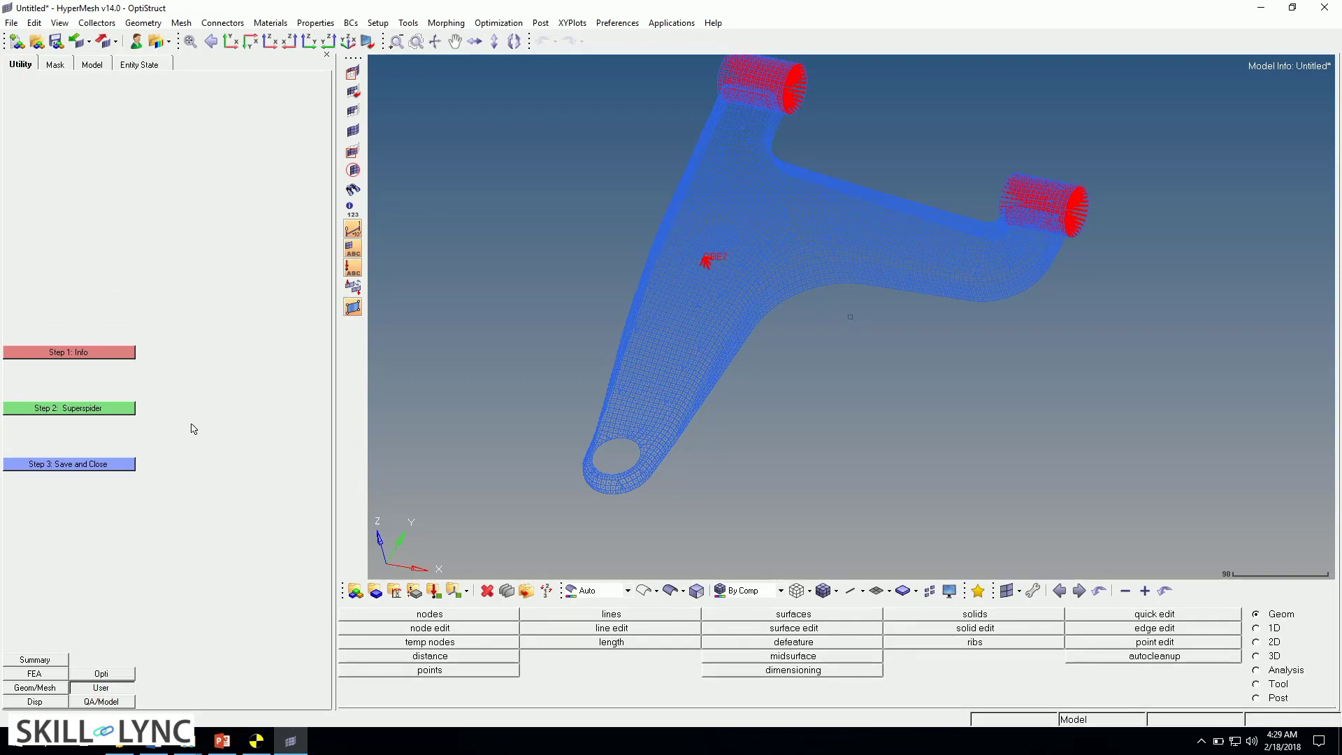
left_click(95, 409)
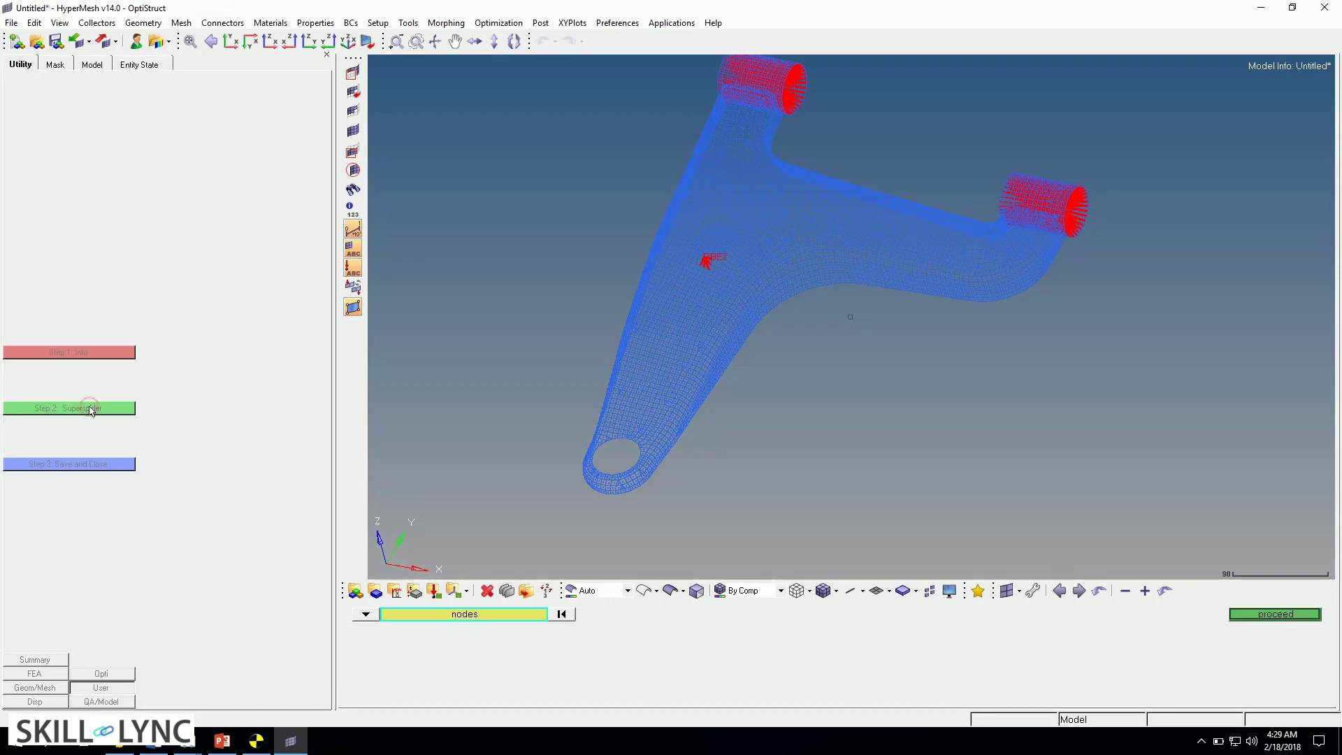
scroll(636, 475, "up", 5)
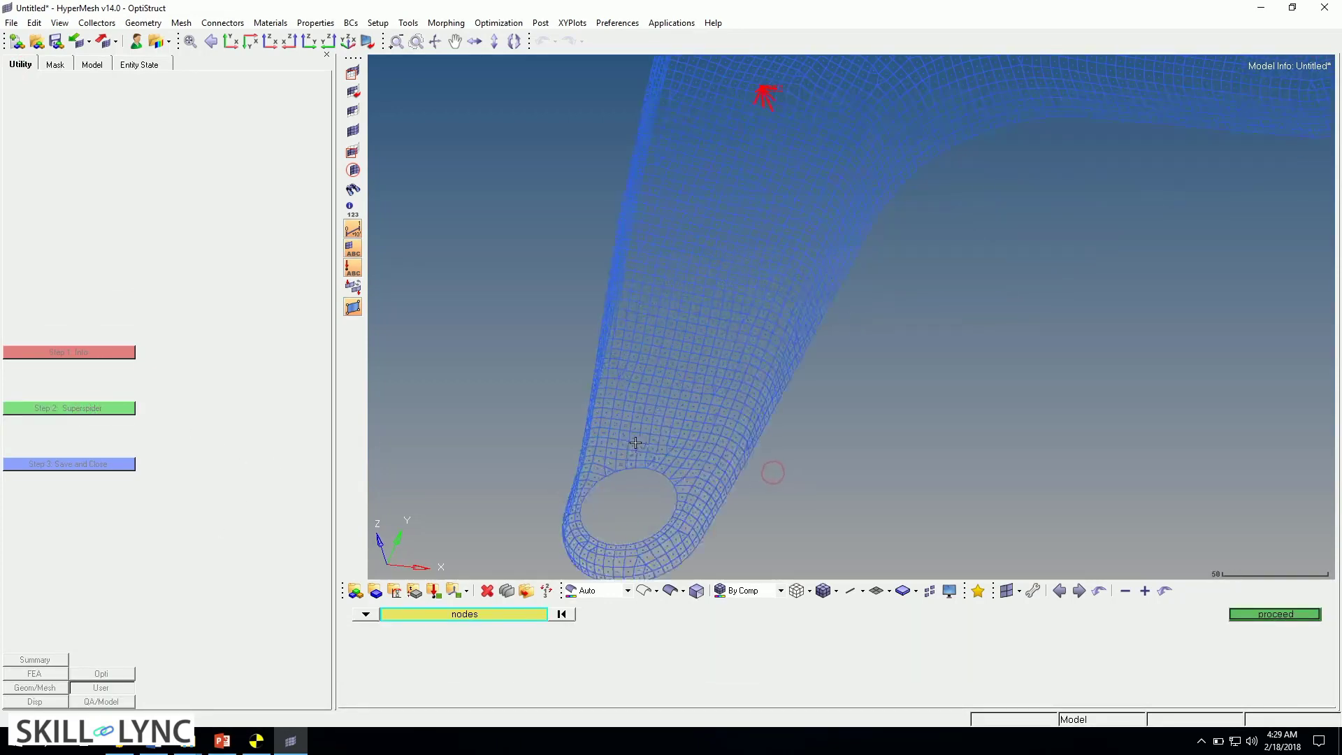
scroll(605, 391, "up", 3)
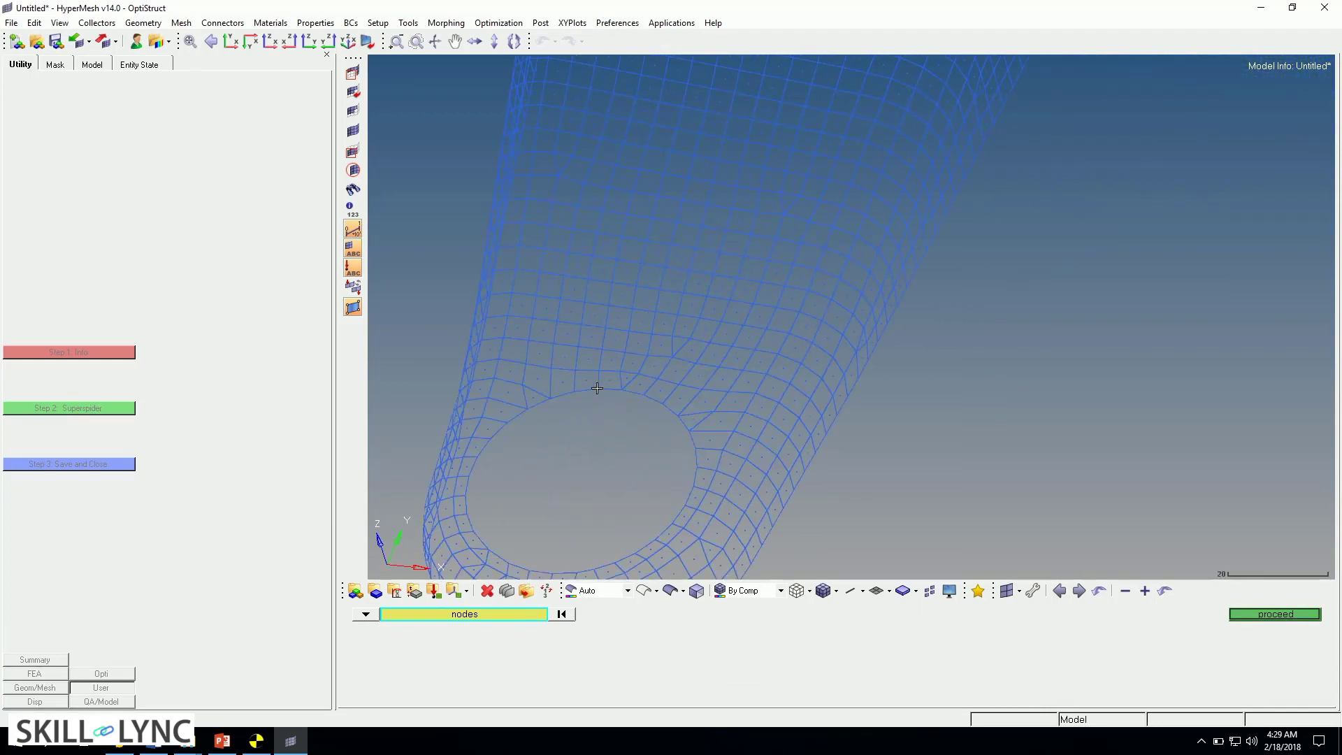
left_click(597, 388)
left_click(1274, 614)
Review the card of the spider element in the bushing at the end of the control arm's straight side to check its element type
scroll(589, 498, "up", 4)
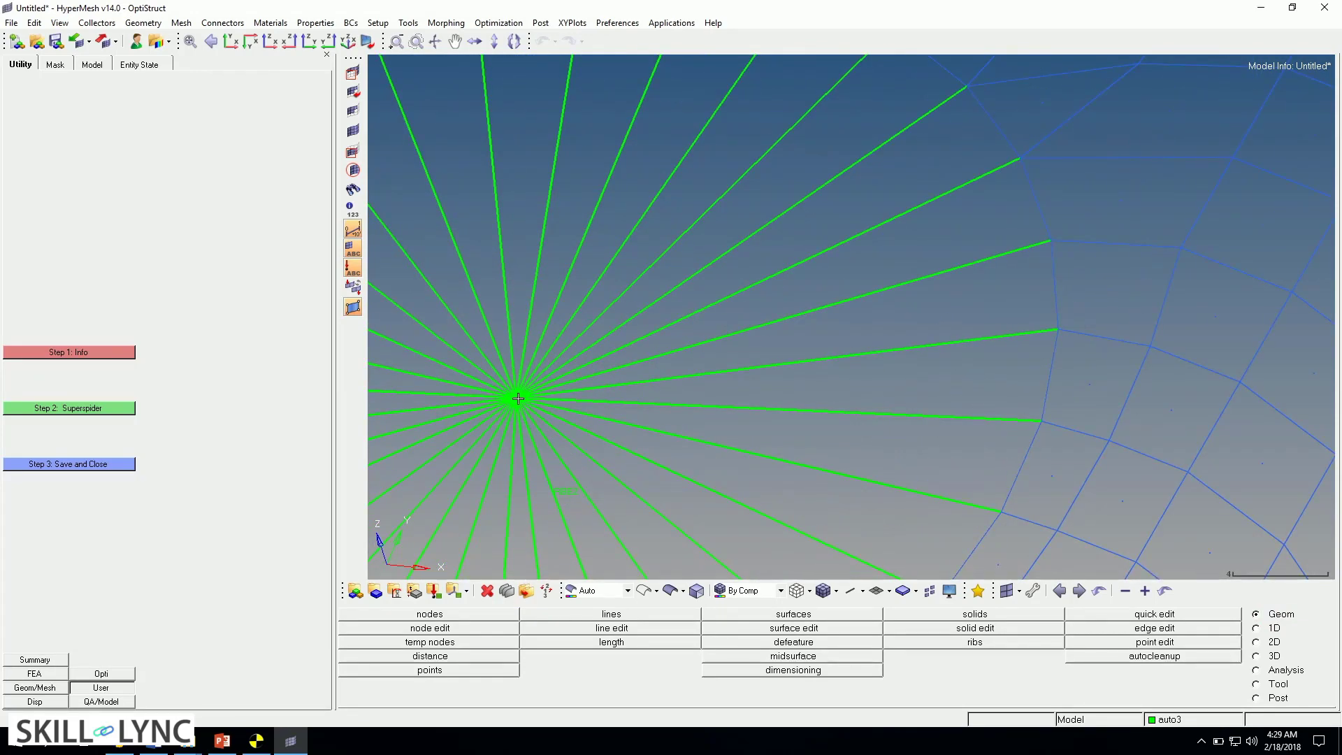
scroll(518, 398, "down", 8)
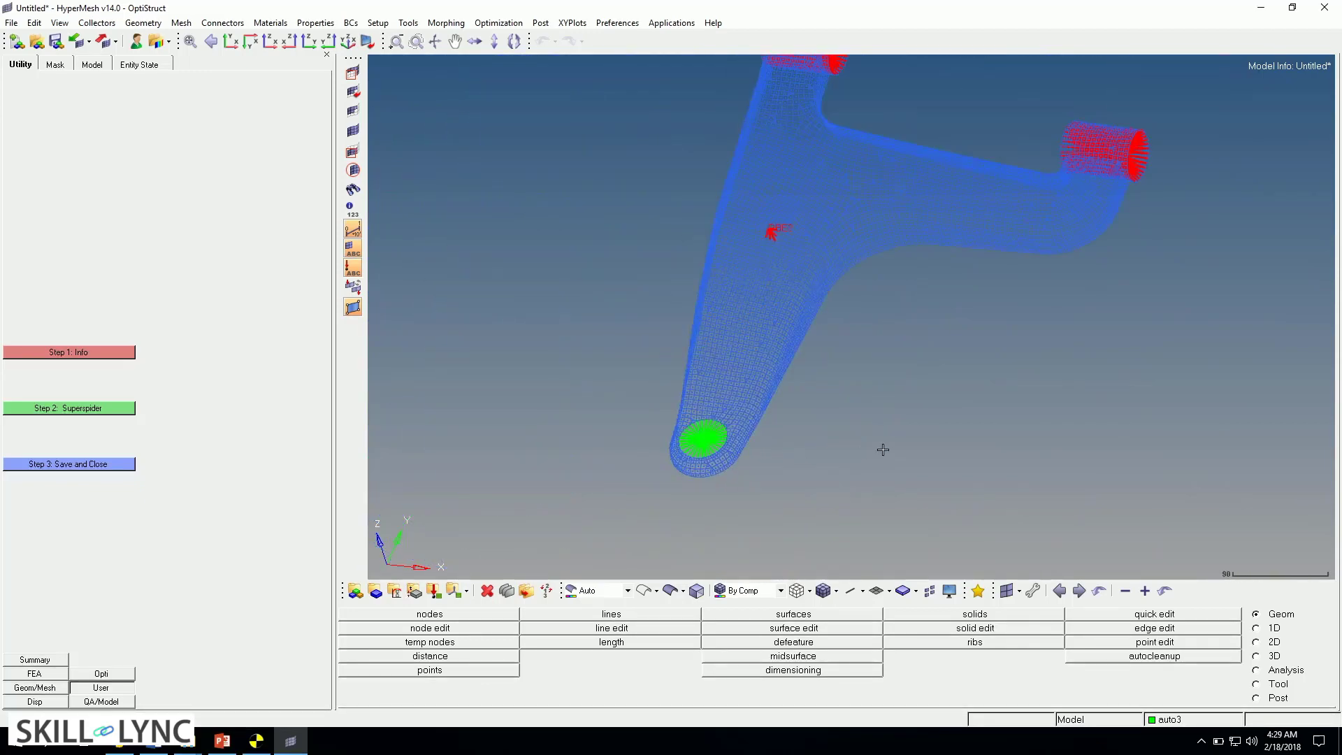
right_click_drag(813, 418, 809, 474, "ctrl")
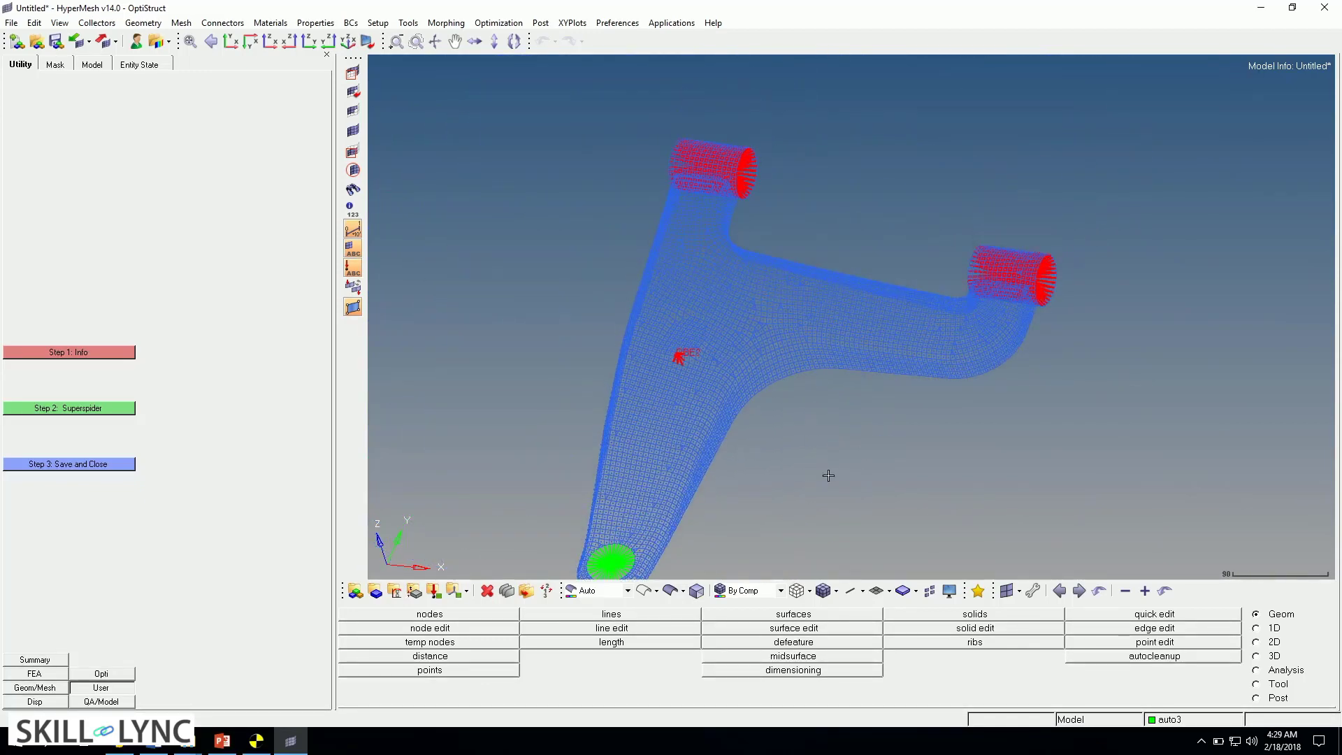
left_click_drag(825, 451, 778, 435, "ctrl")
right_click_drag(874, 470, 854, 437, "ctrl")
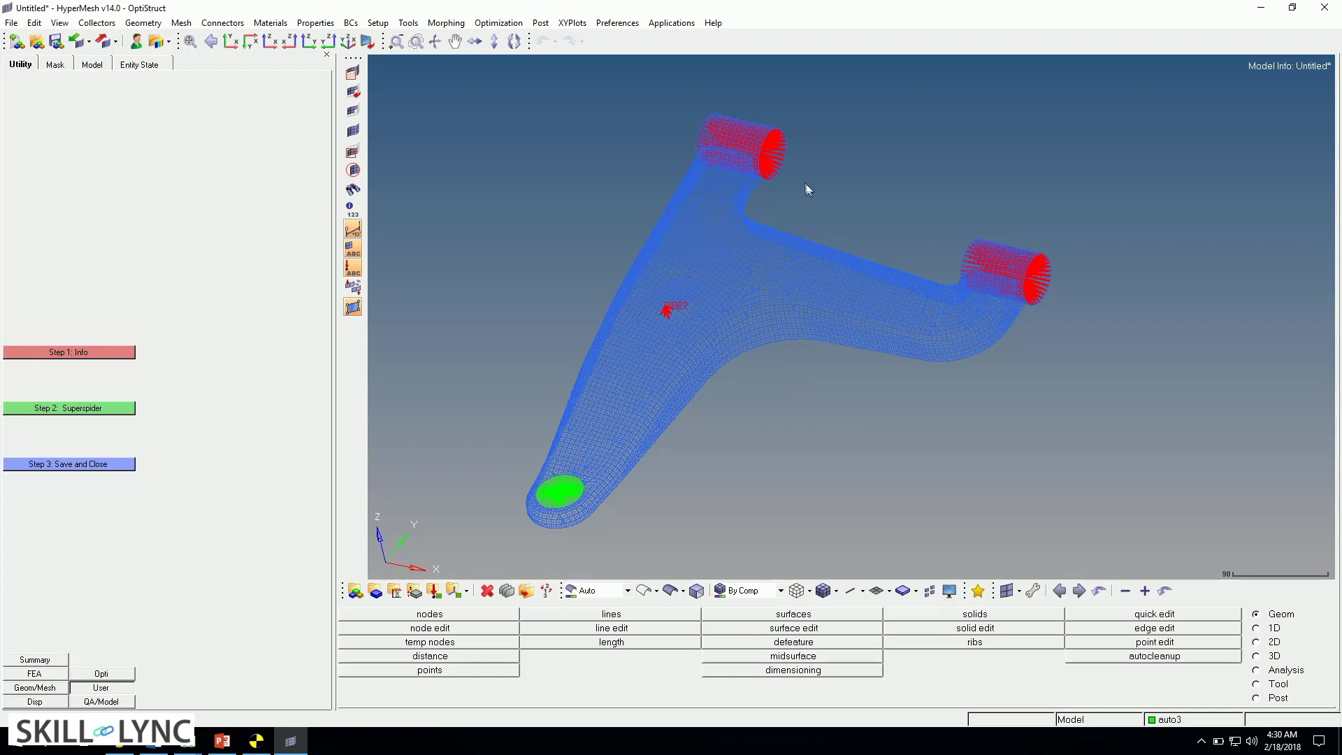
left_click(507, 592)
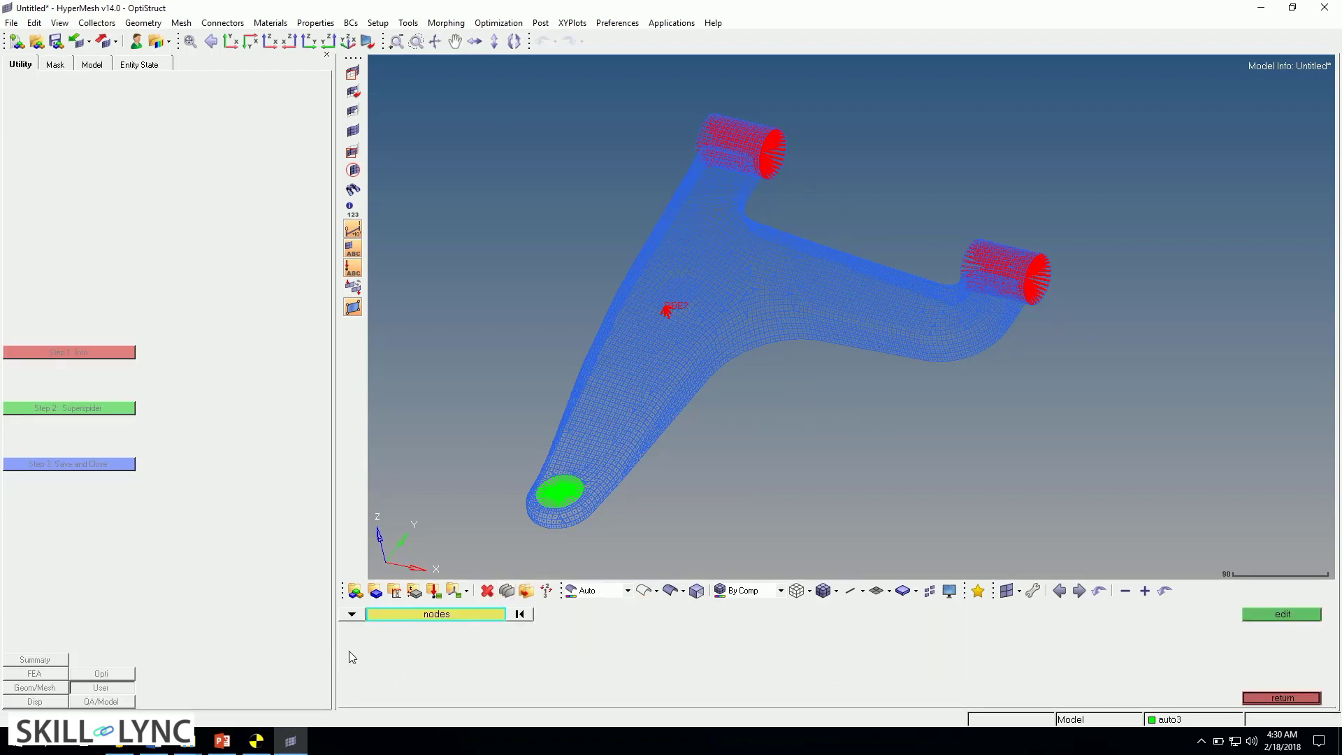
left_click(352, 614)
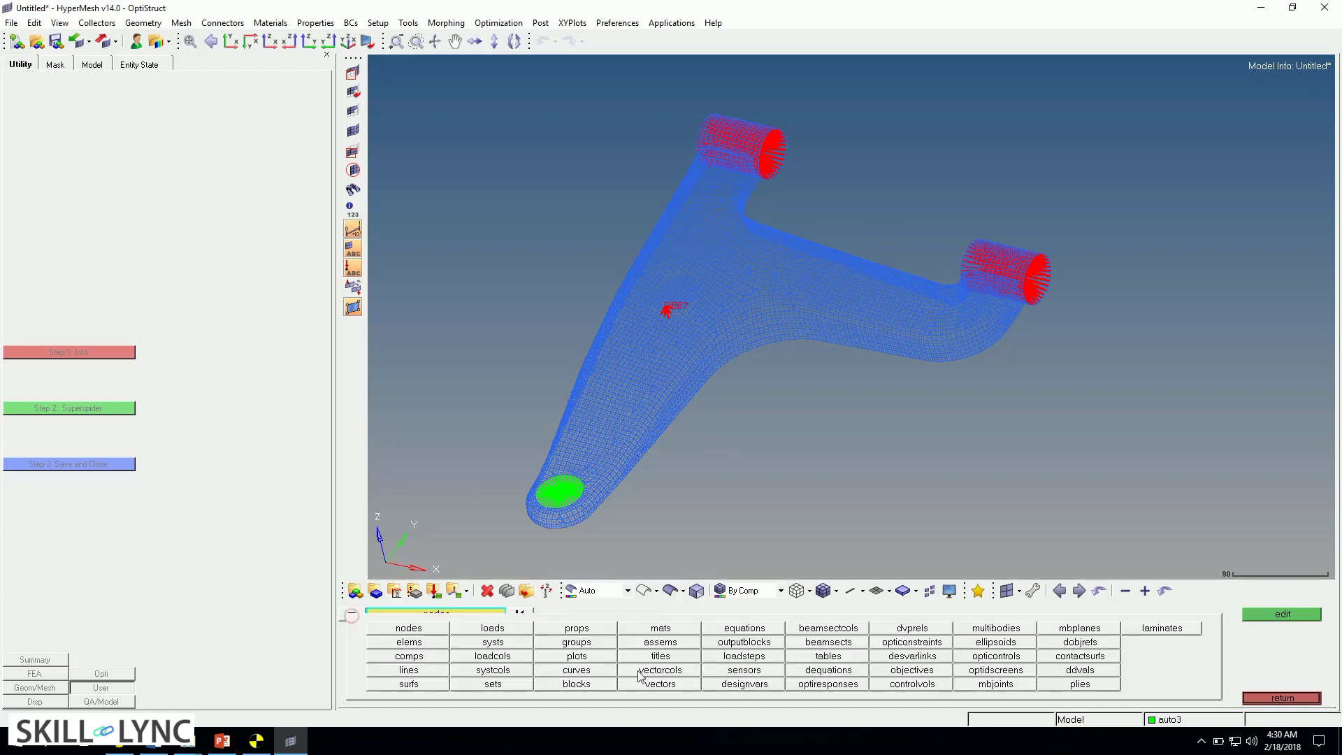
left_click(426, 640)
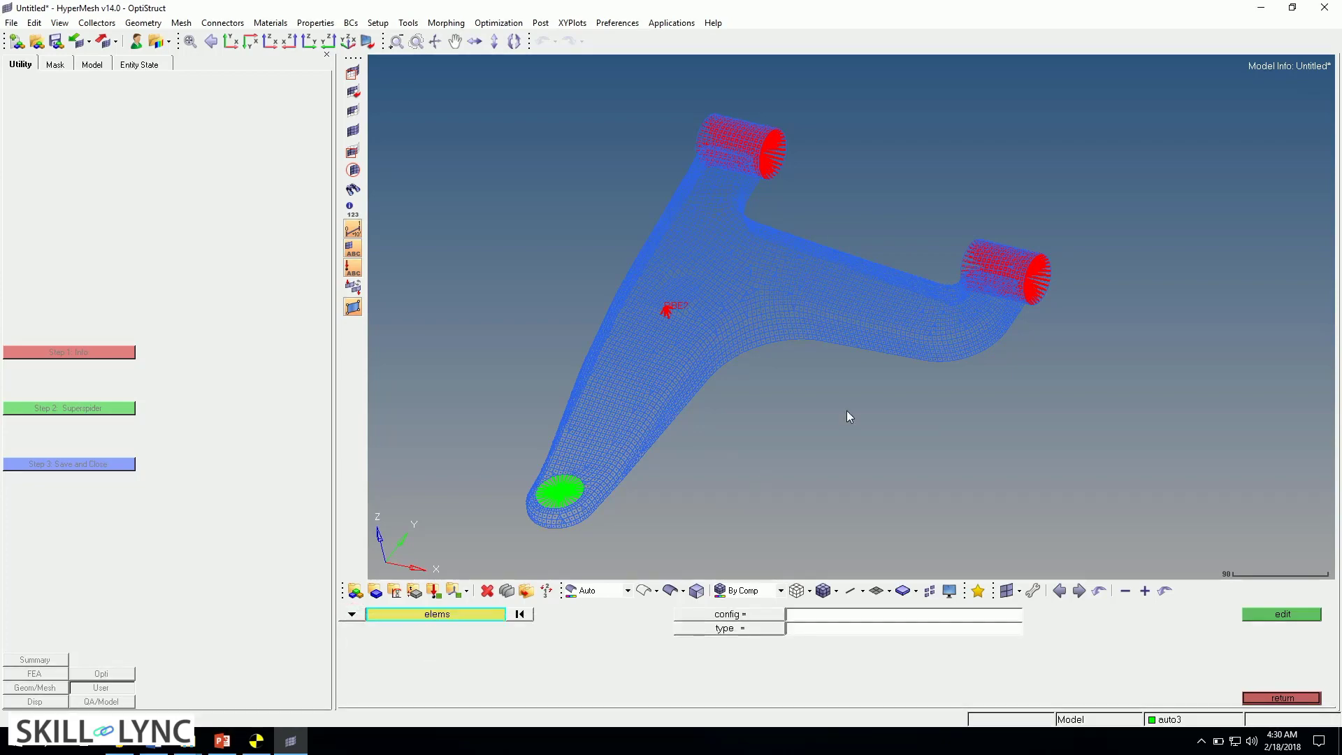
left_click_drag(846, 411, 824, 396, "ctrl")
scroll(834, 228, "up", 4, "ctrl")
right_click_drag(833, 221, 829, 356, "ctrl")
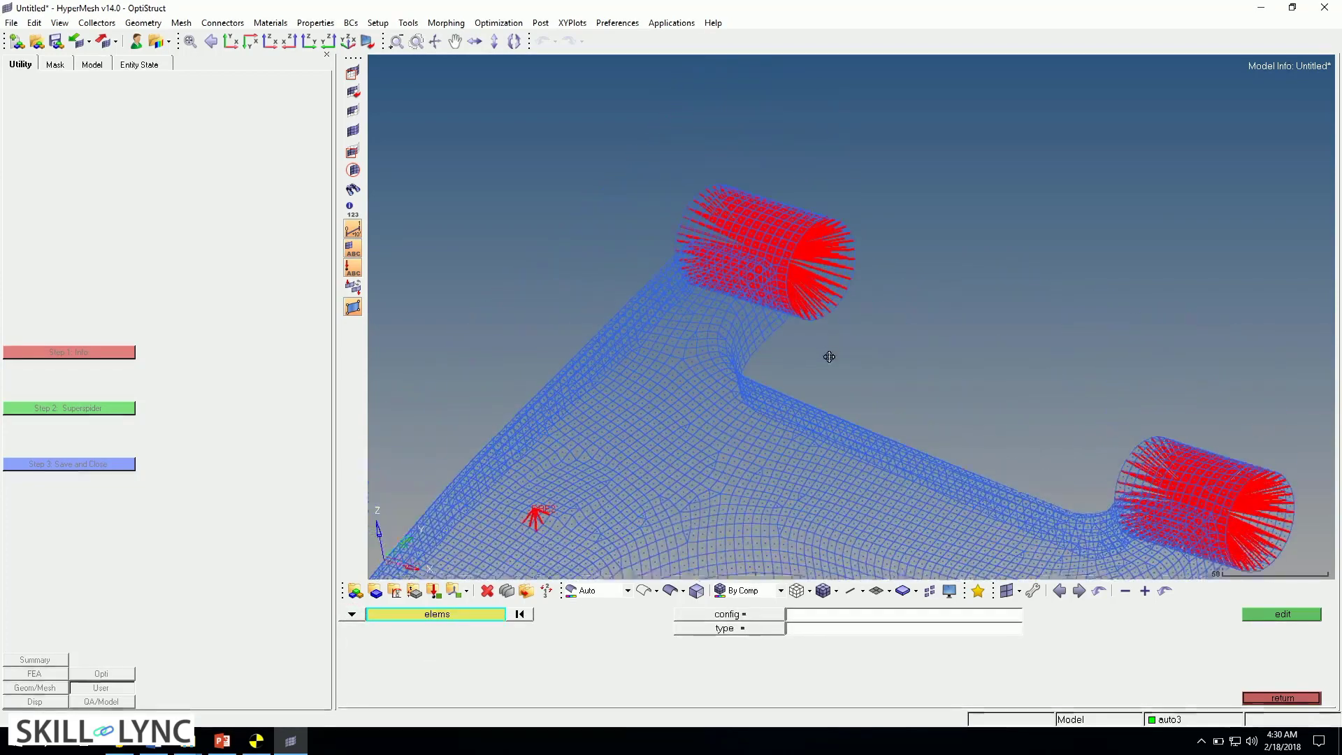
left_click(810, 282)
left_click(1281, 614)
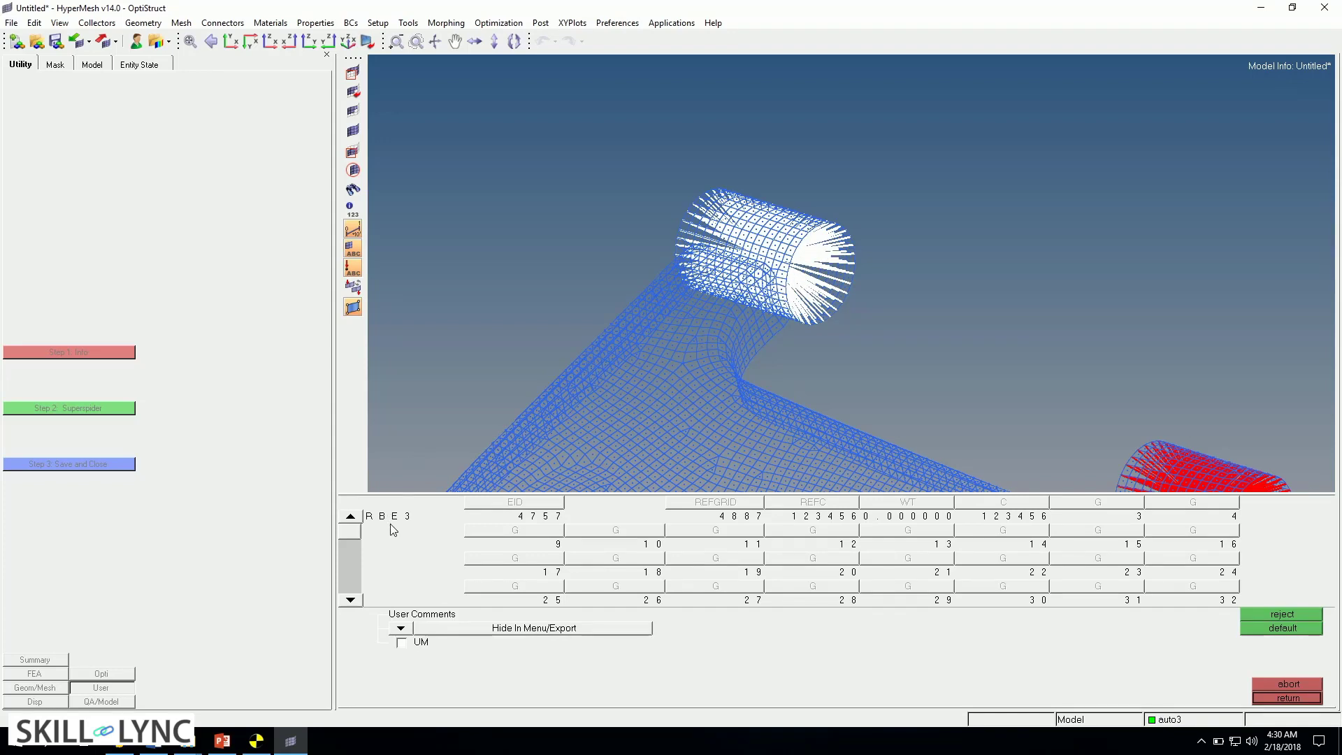
scroll(959, 374, "down", 2)
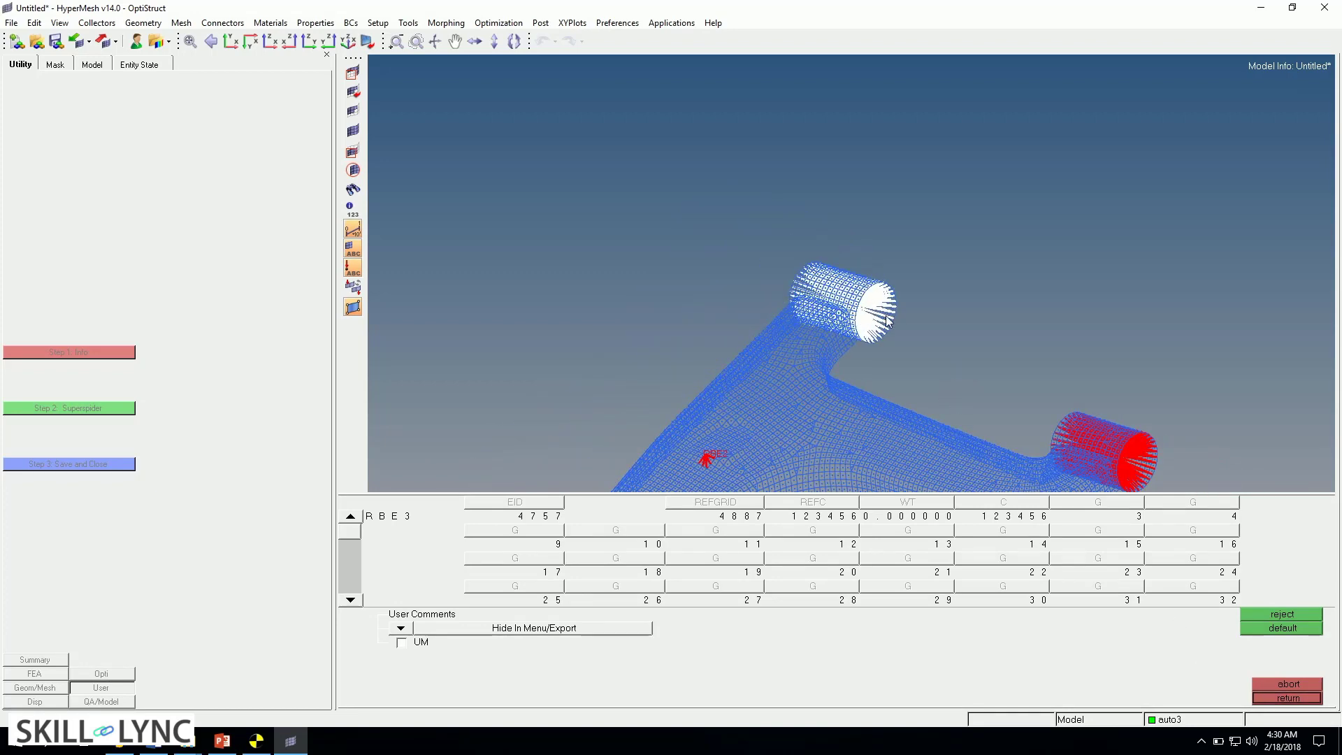
left_click(1280, 698)
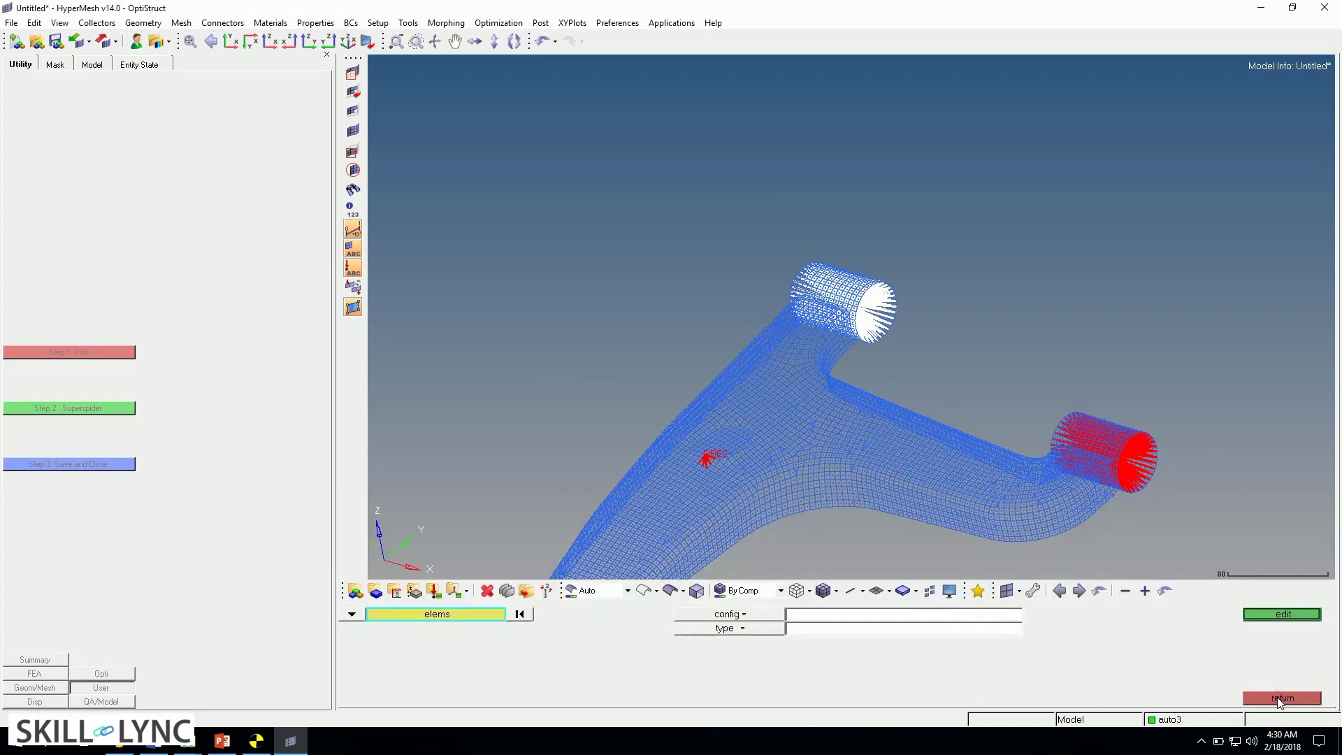
right_click_drag(998, 361, 810, 217, "ctrl")
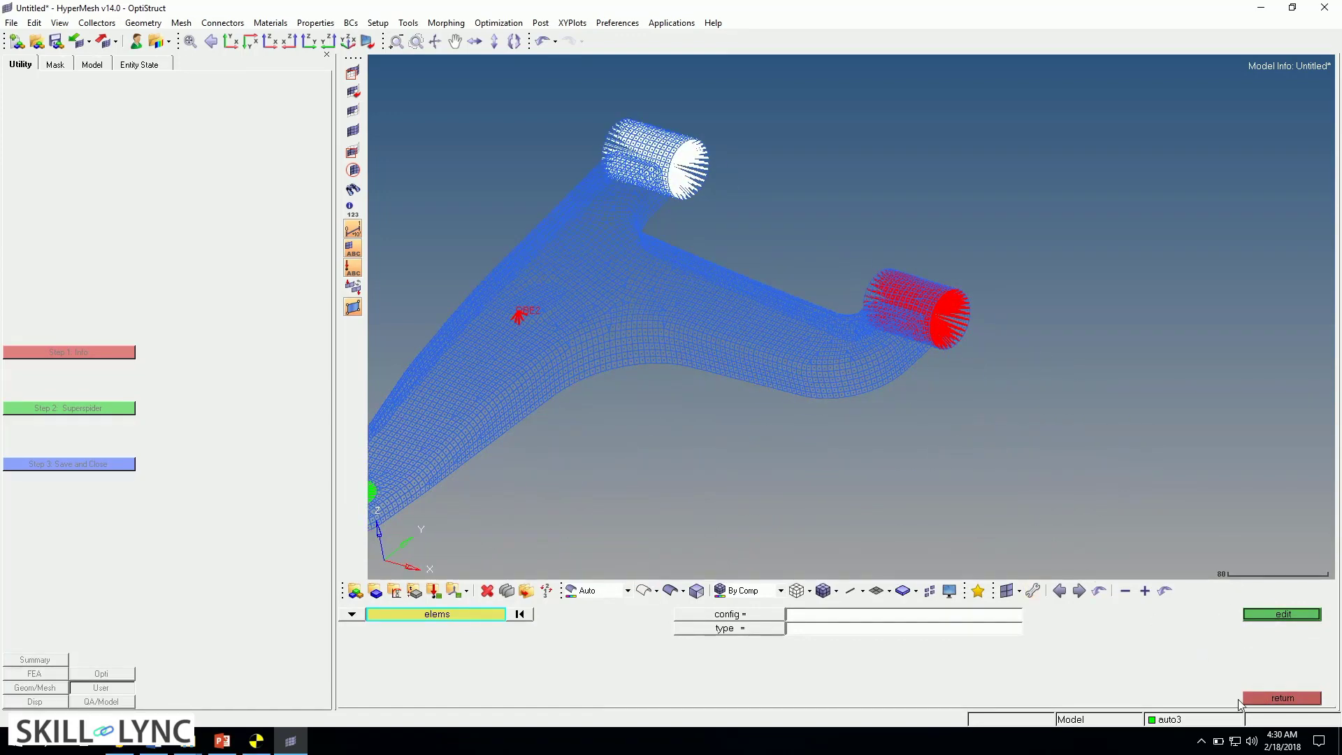
left_click(1239, 702)
Review the card of the spider element in the bushing at the end of the control arm's curved leg
scroll(924, 337, "up", 5)
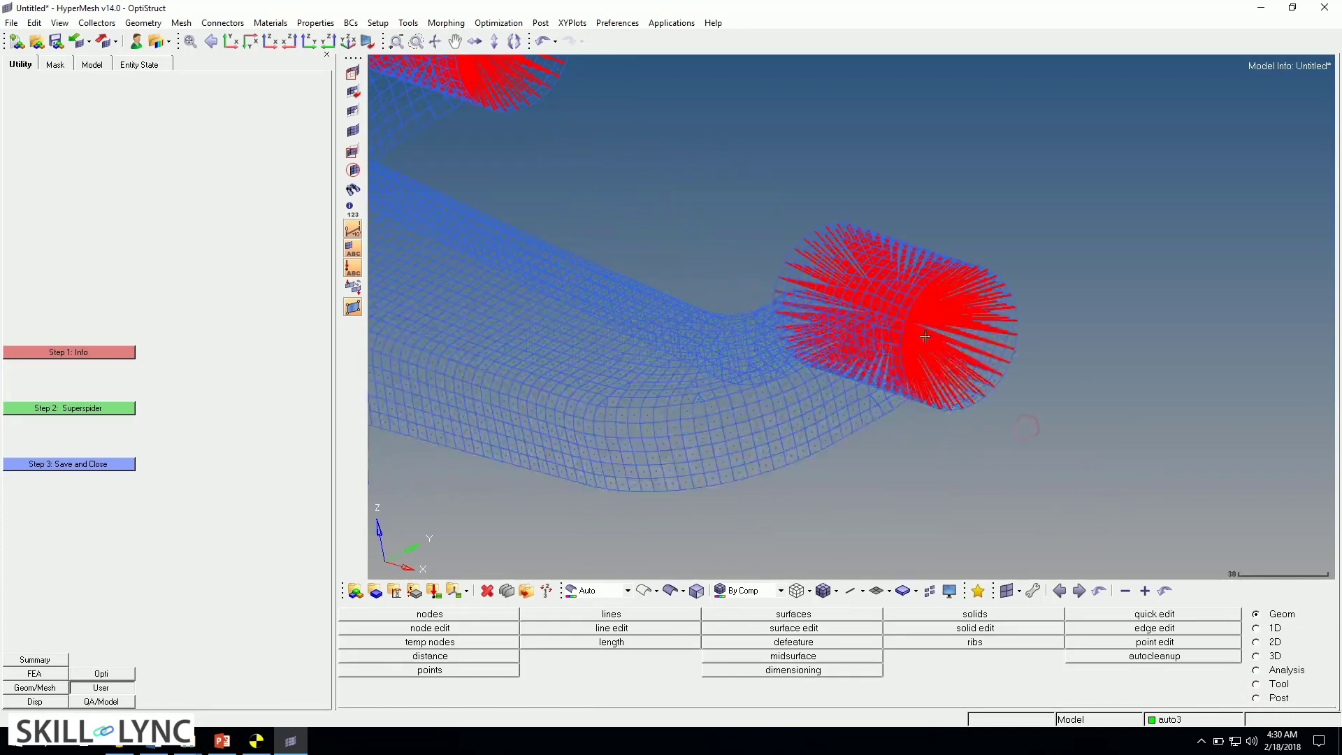
left_click(507, 591)
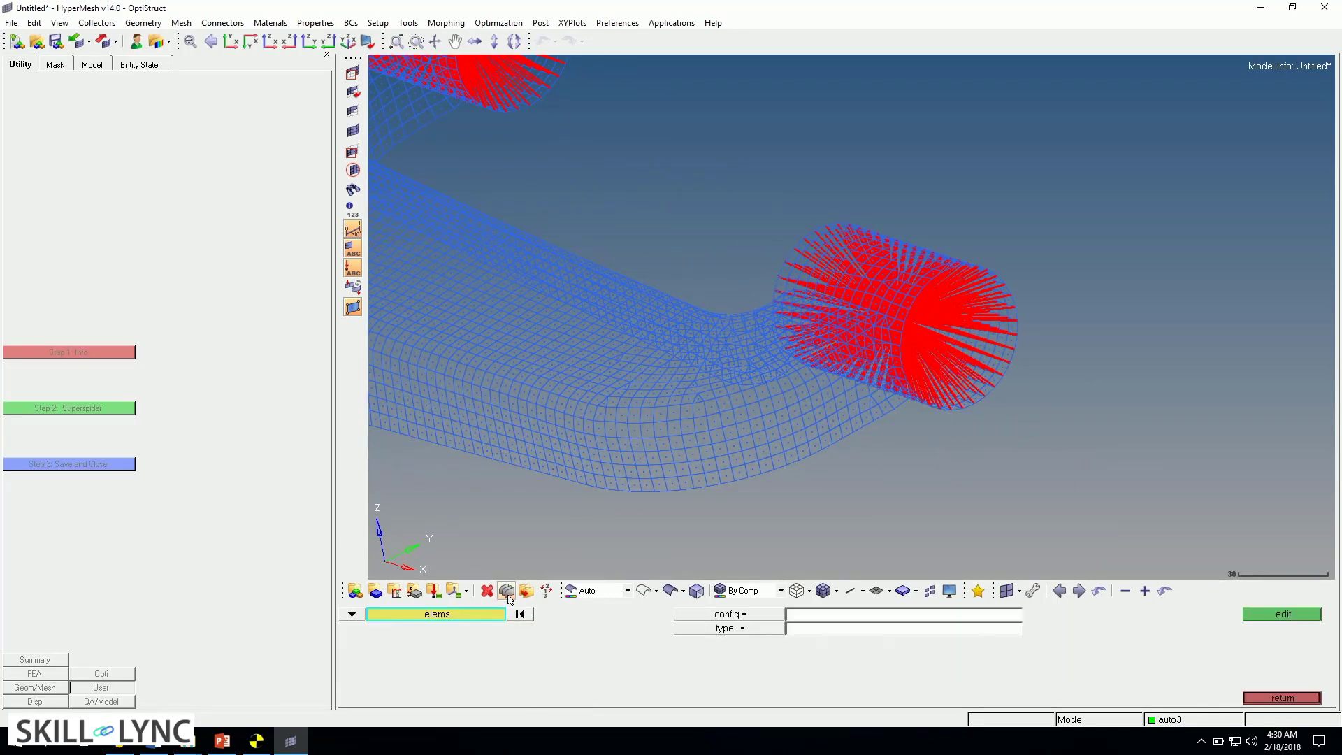
left_click(928, 361)
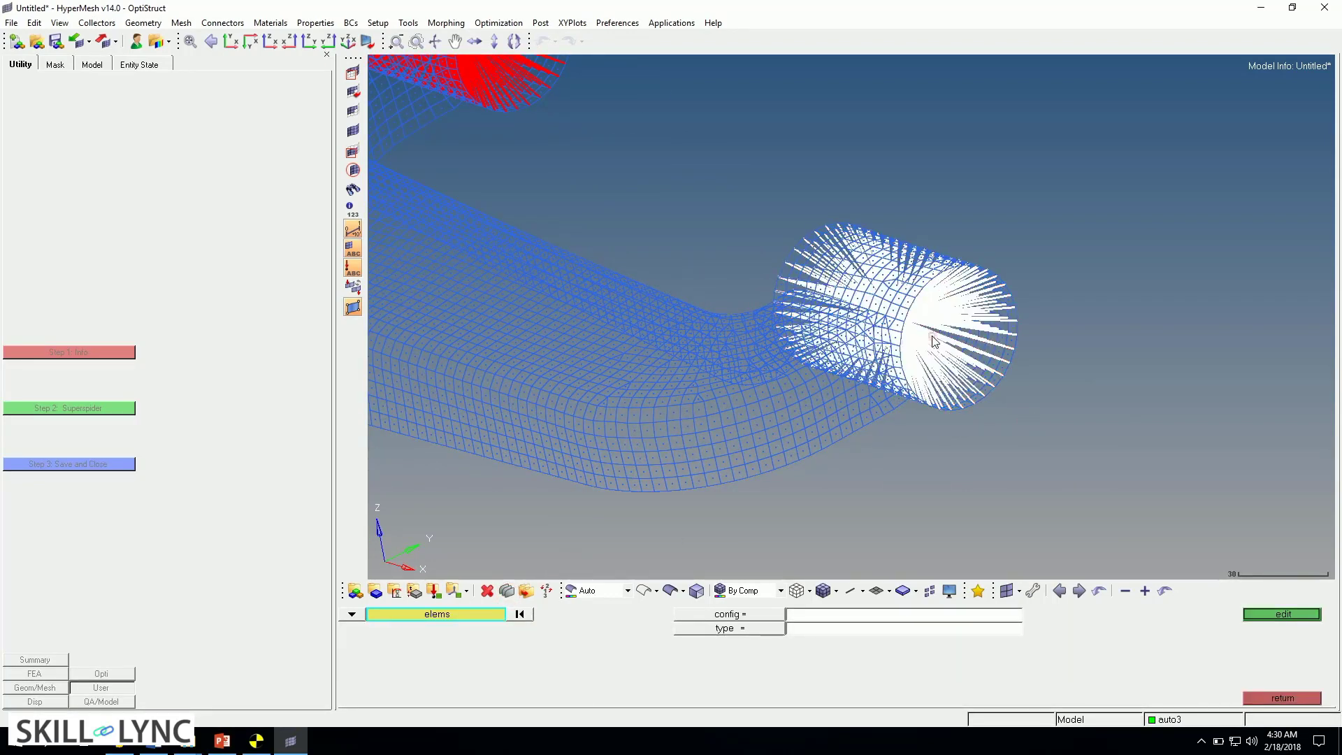
left_click(1264, 614)
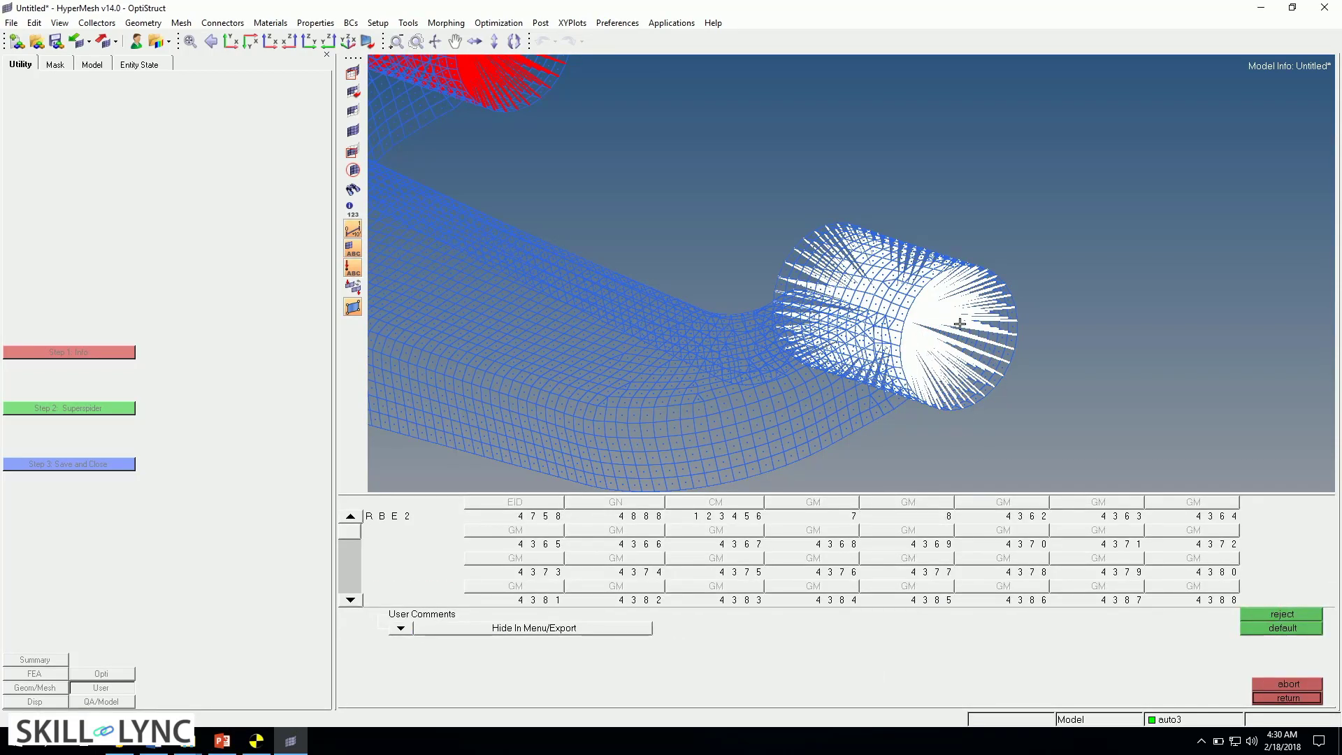
left_click(1286, 698)
scroll(1118, 501, "down", 5)
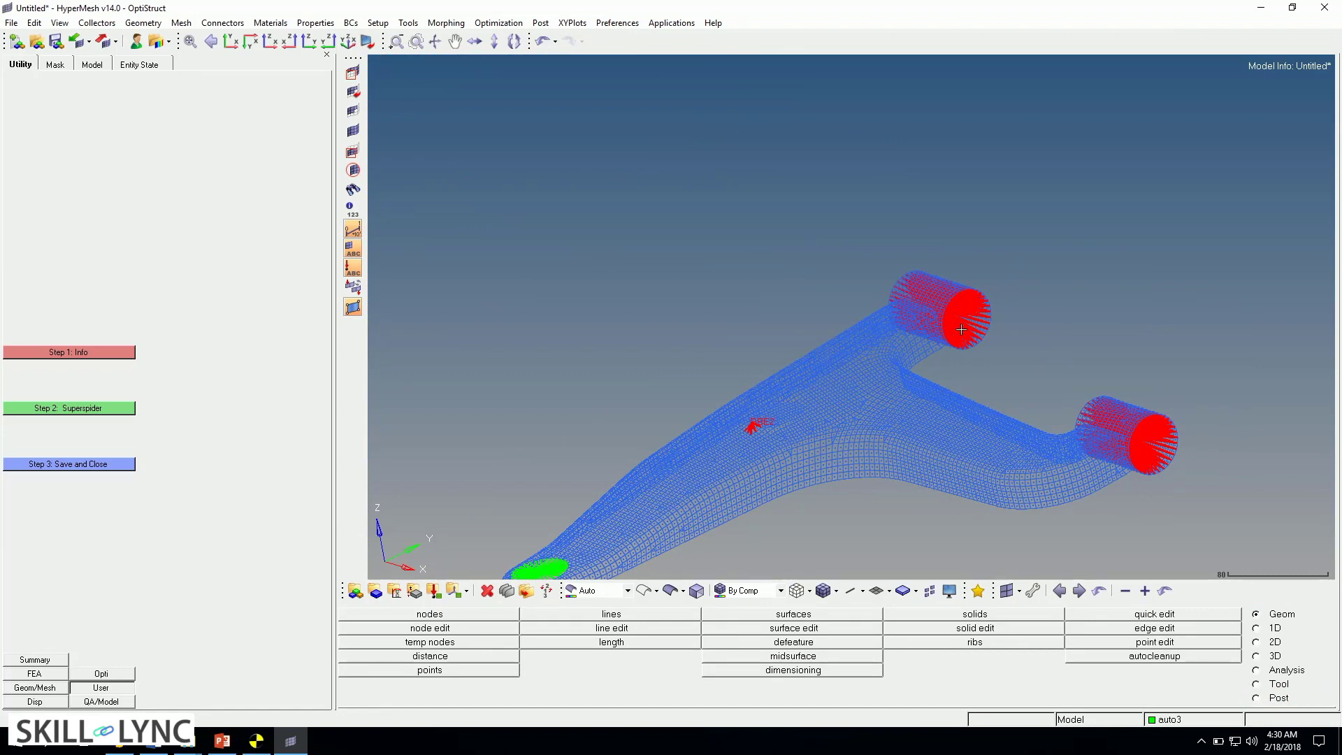
Switch the configuration of the spider element in the straight-side bushing to rigidlink
right_click_drag(790, 483, 749, 422, "ctrl")
left_click_drag(764, 462, 768, 485, "ctrl")
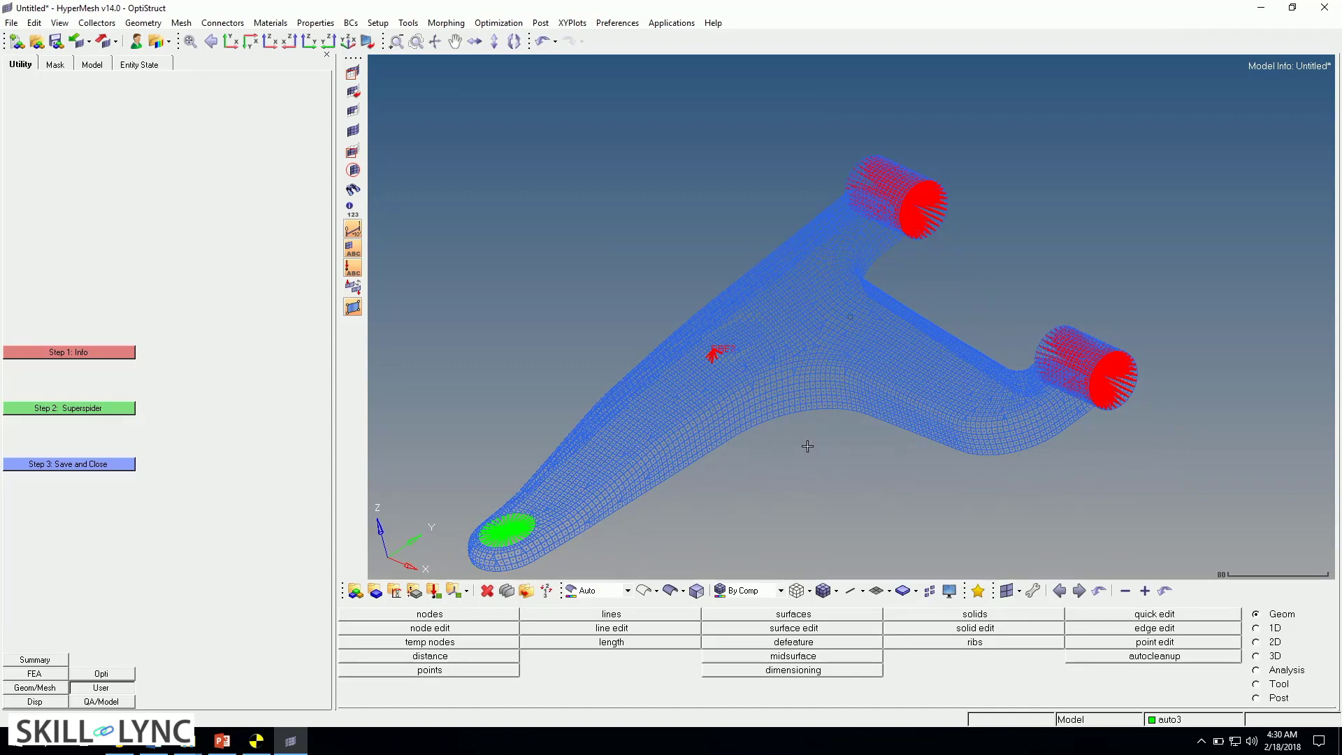
left_click_drag(808, 446, 806, 439, "ctrl")
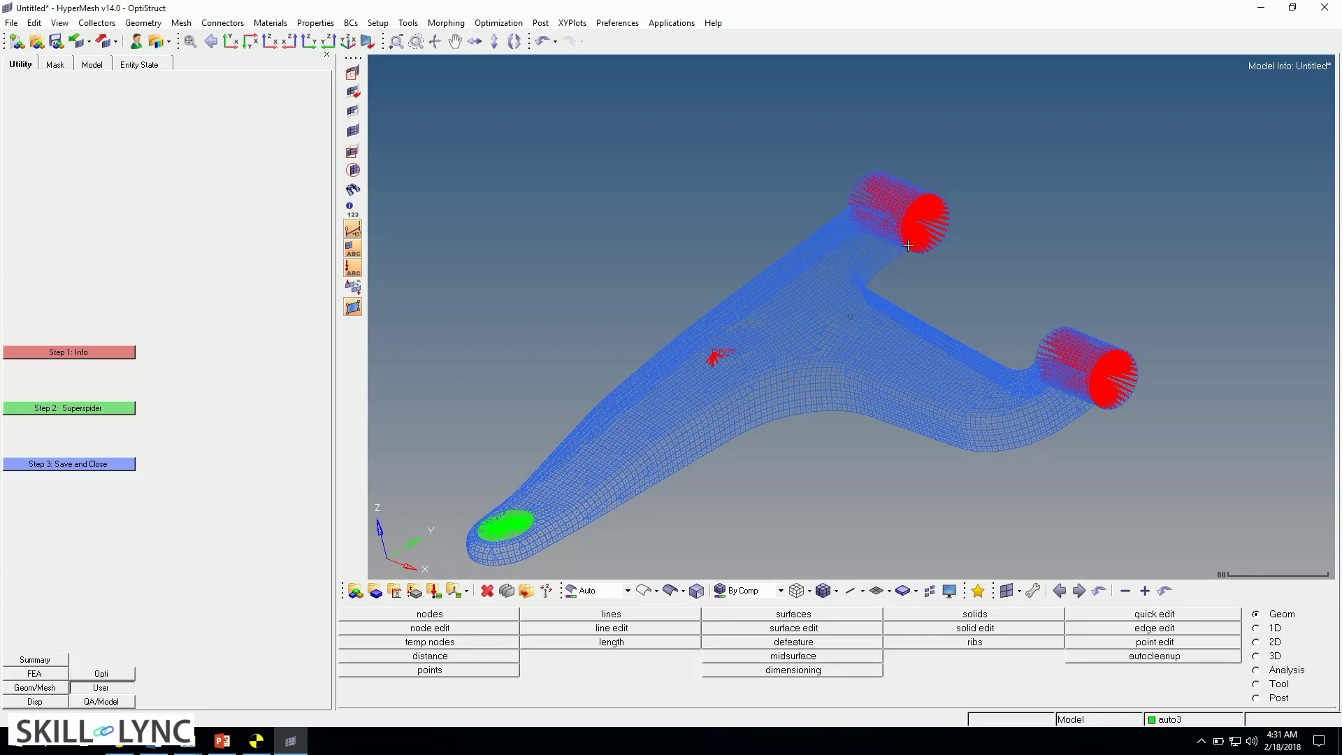
right_click_drag(987, 247, 961, 291, "ctrl")
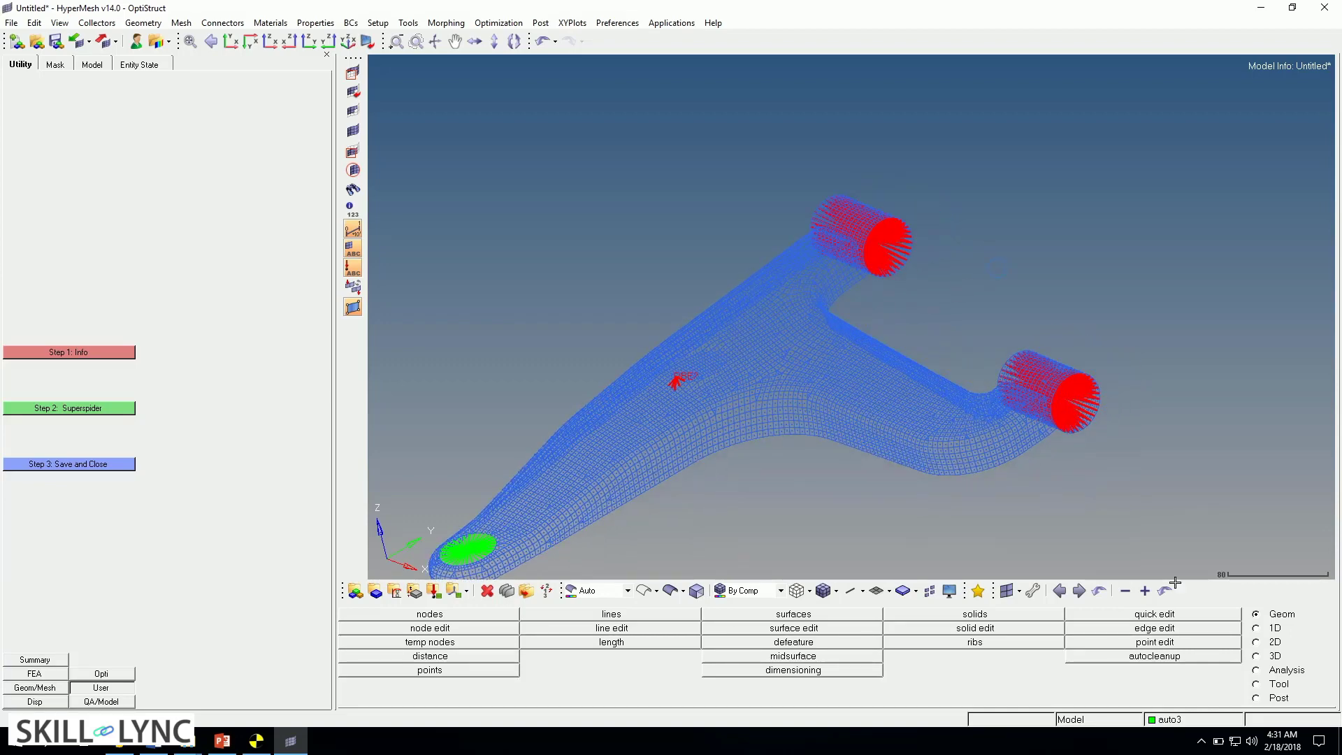
left_click(1257, 629)
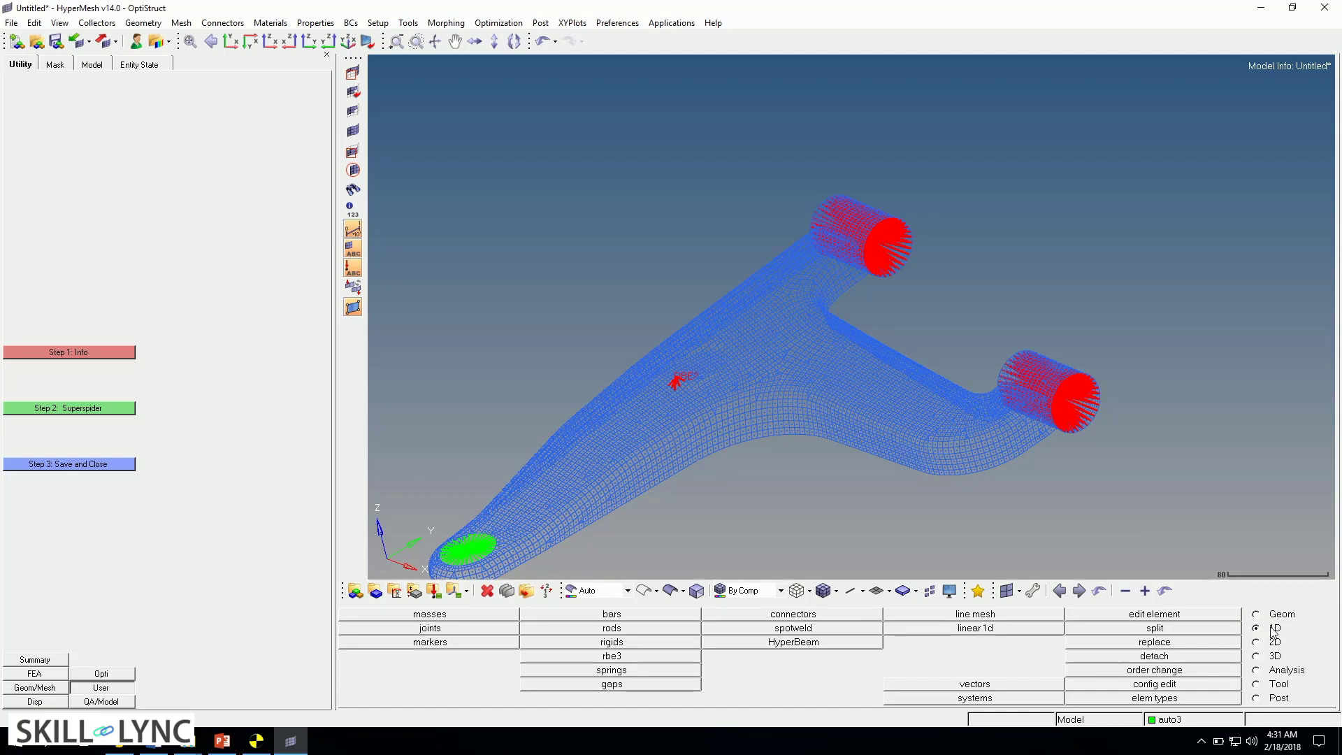
left_click(1160, 685)
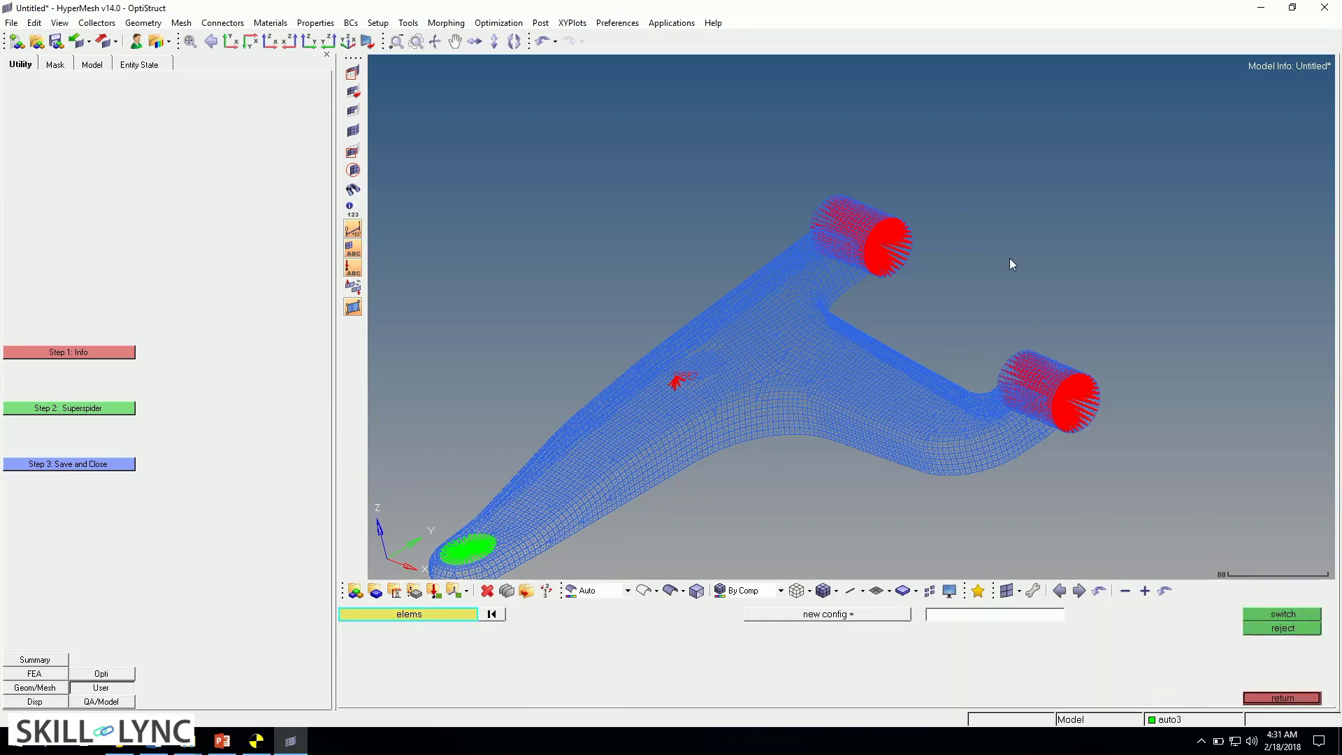
left_click(881, 243)
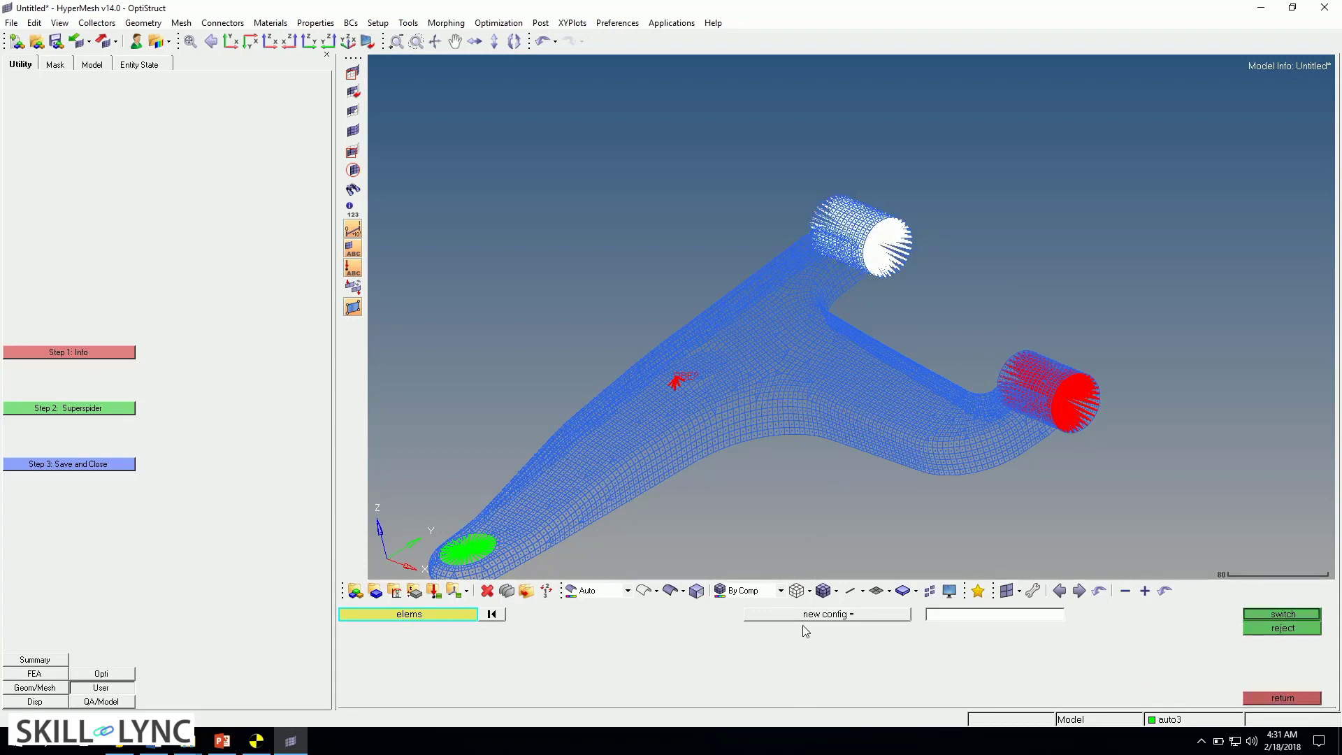
left_click(832, 615)
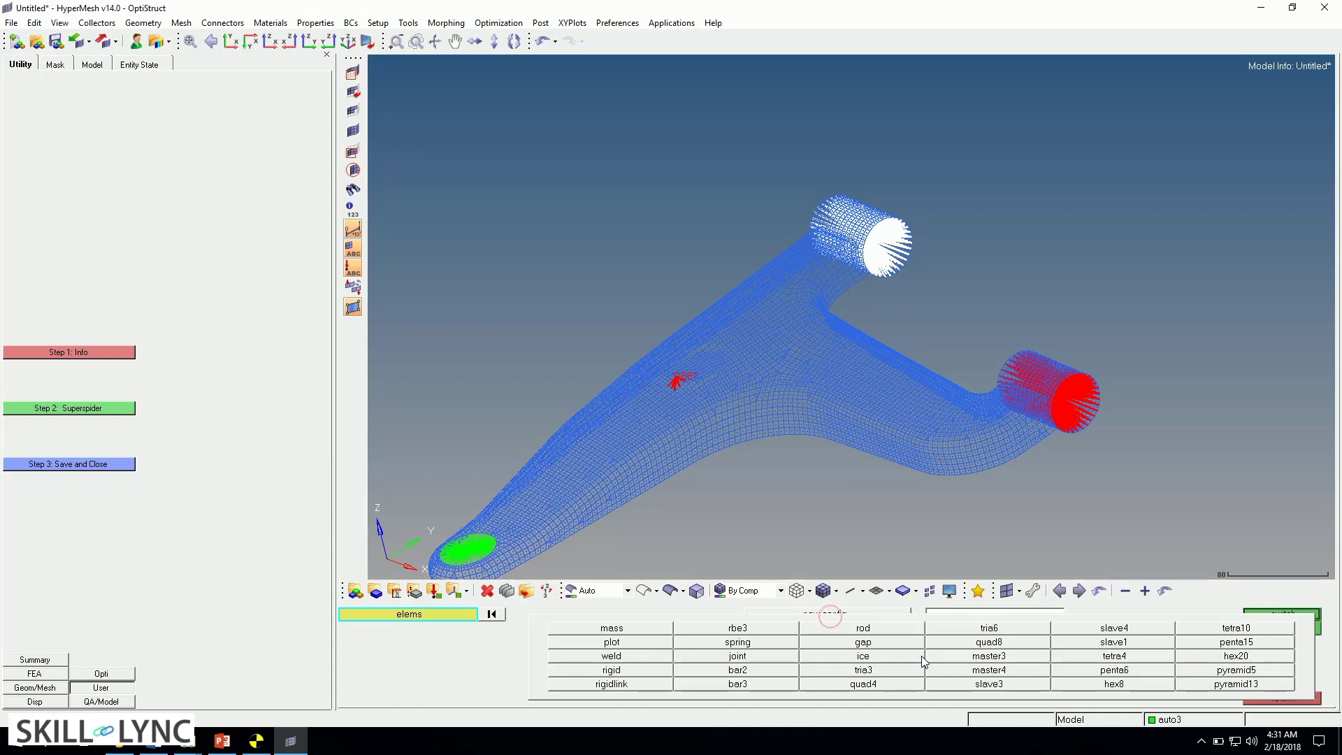
left_click(616, 684)
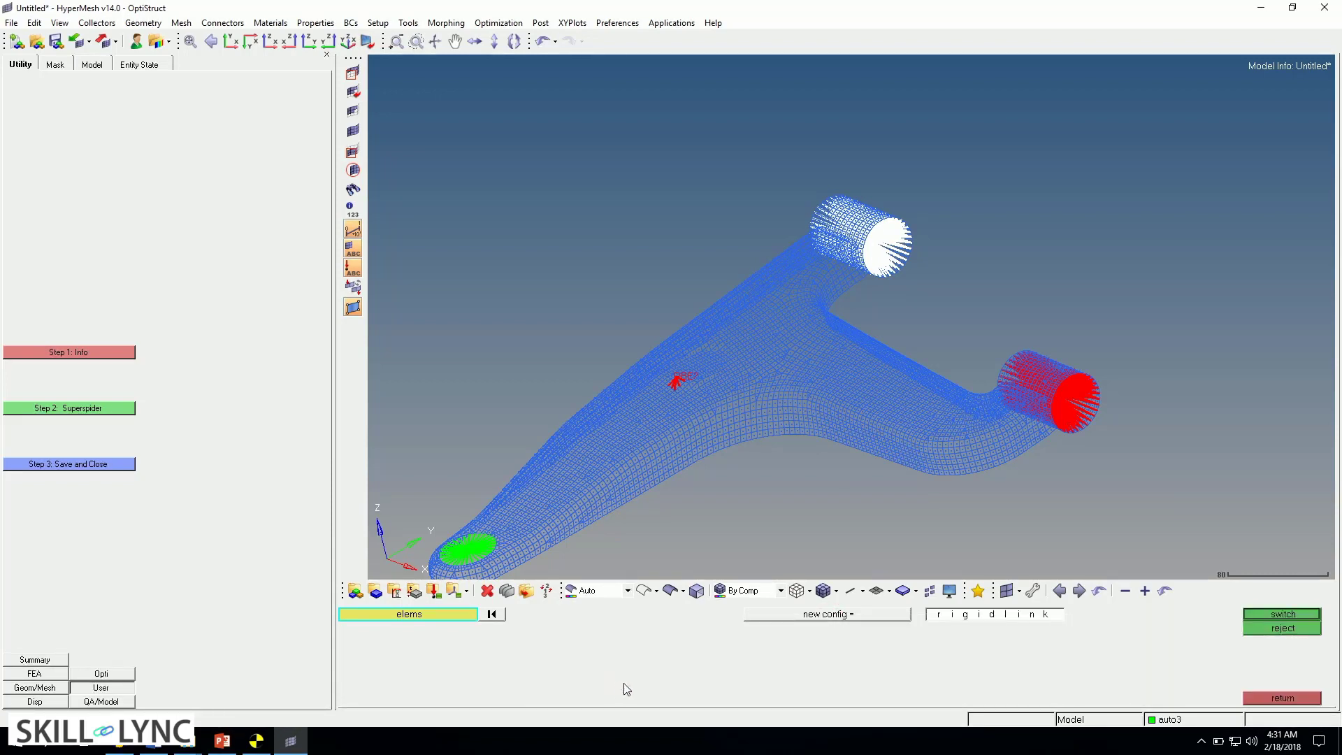
left_click(1260, 616)
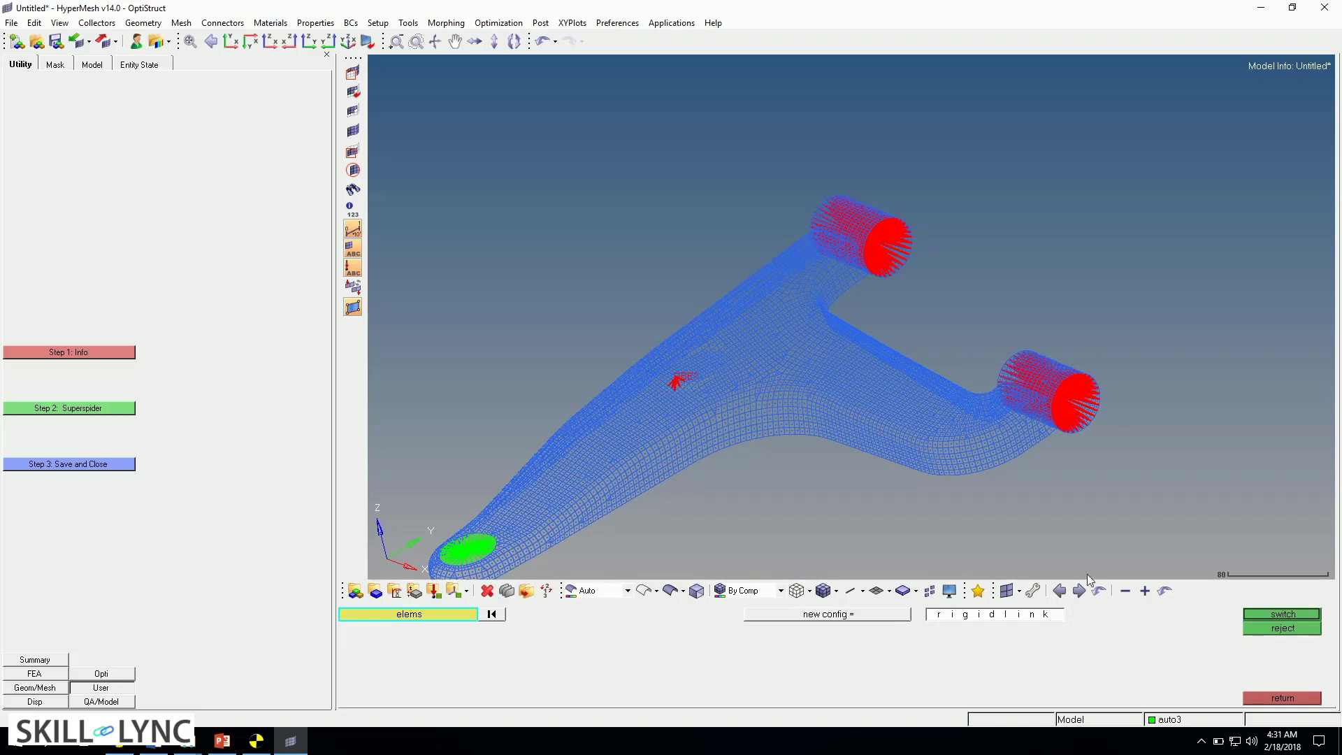
left_click(1282, 698)
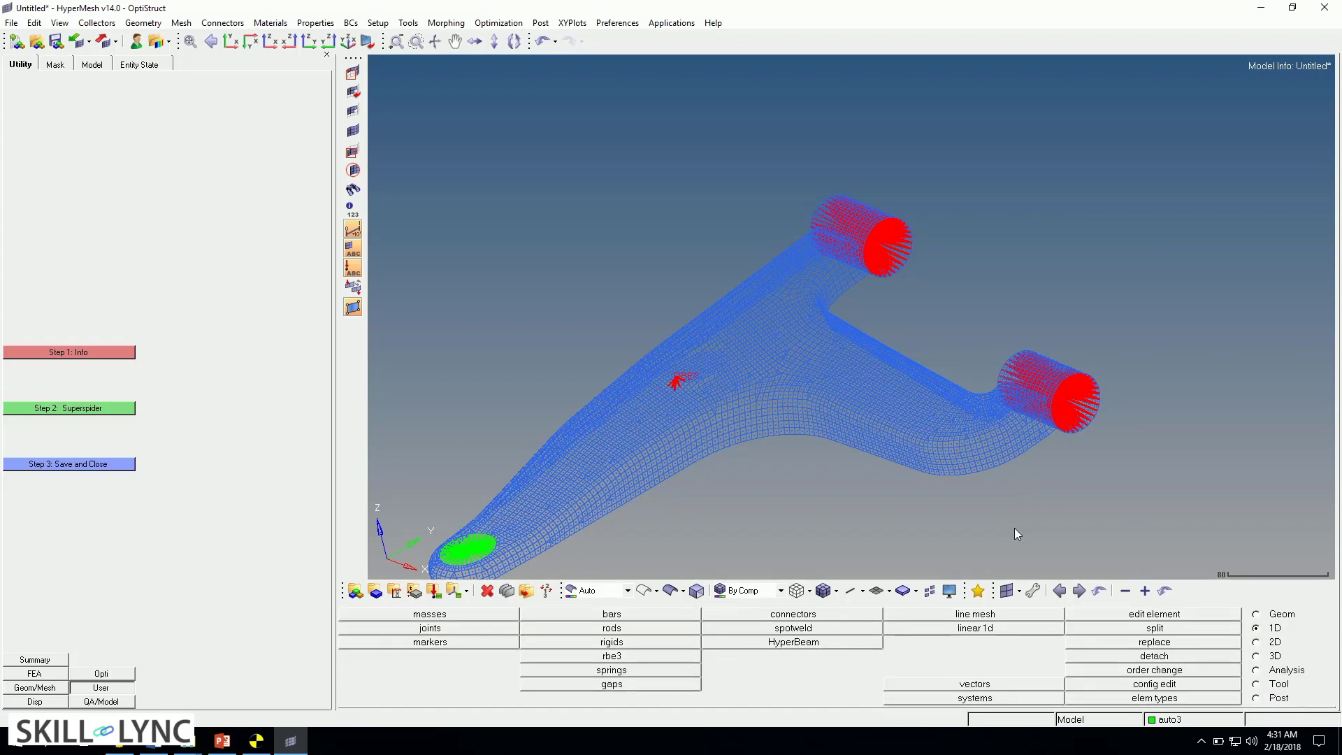
Check the element type of the converted spider in the straight-side bushing by reviewing its card again
right_click_drag(1013, 539, 1090, 513, "ctrl")
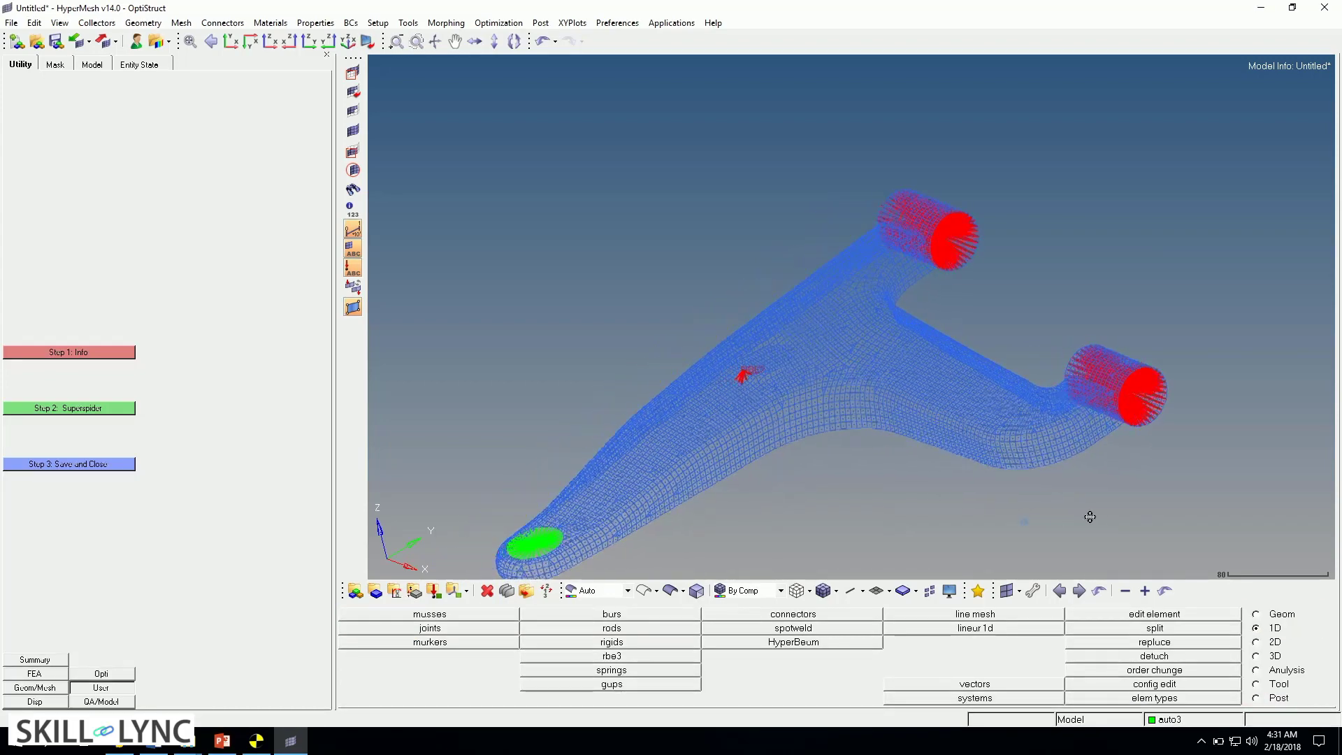
left_click(507, 591)
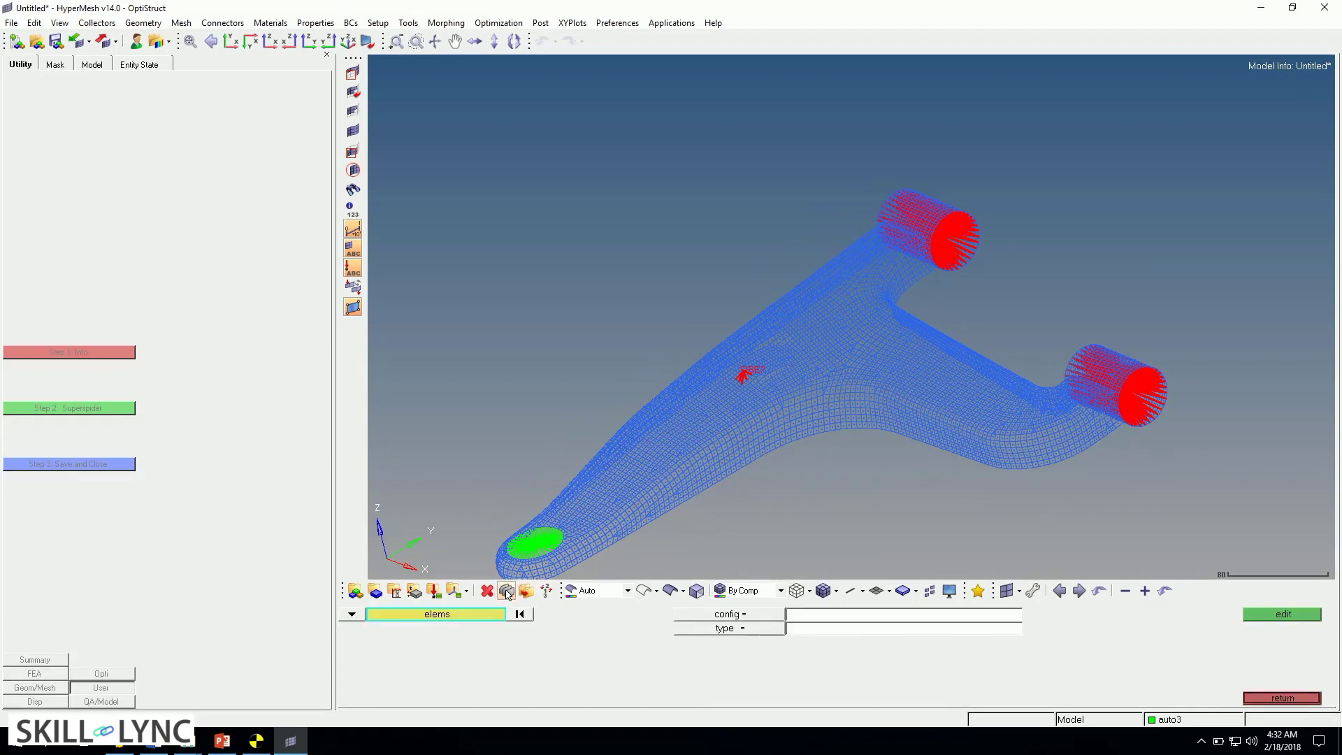
left_click(952, 244)
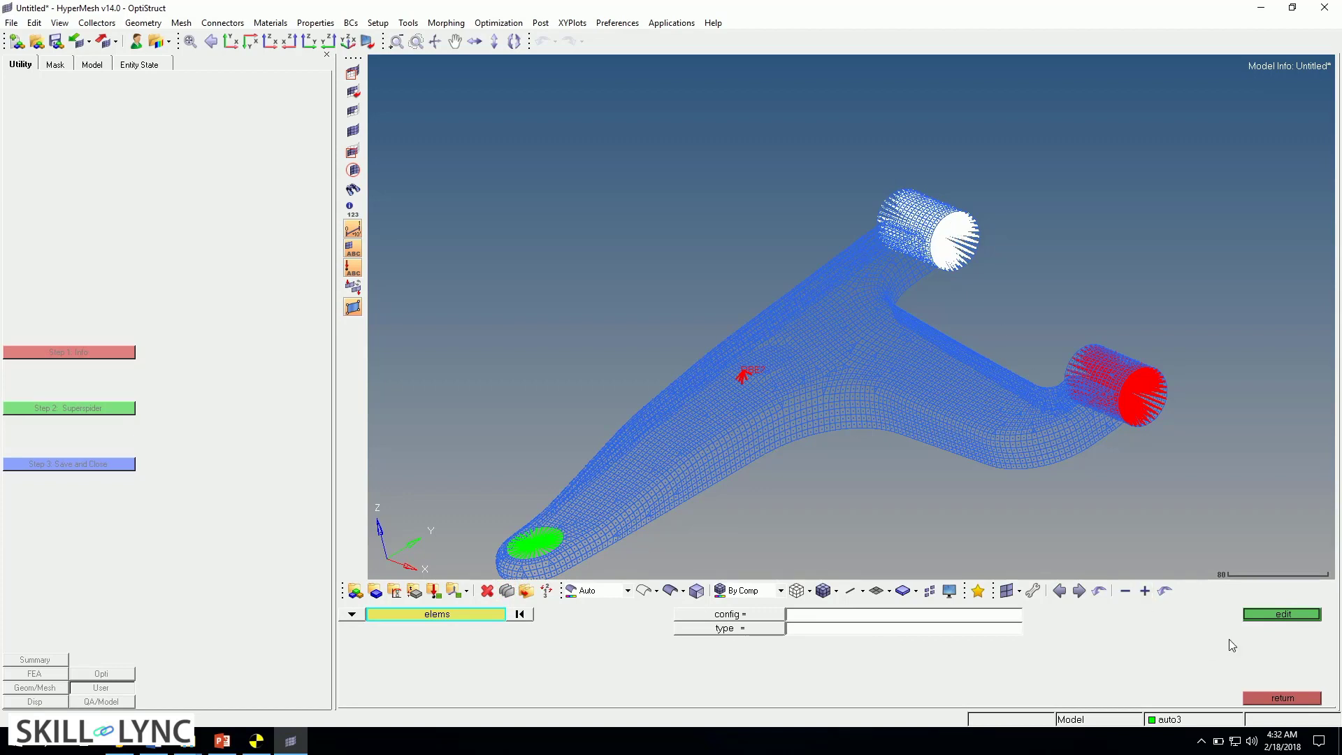
left_click(1282, 618)
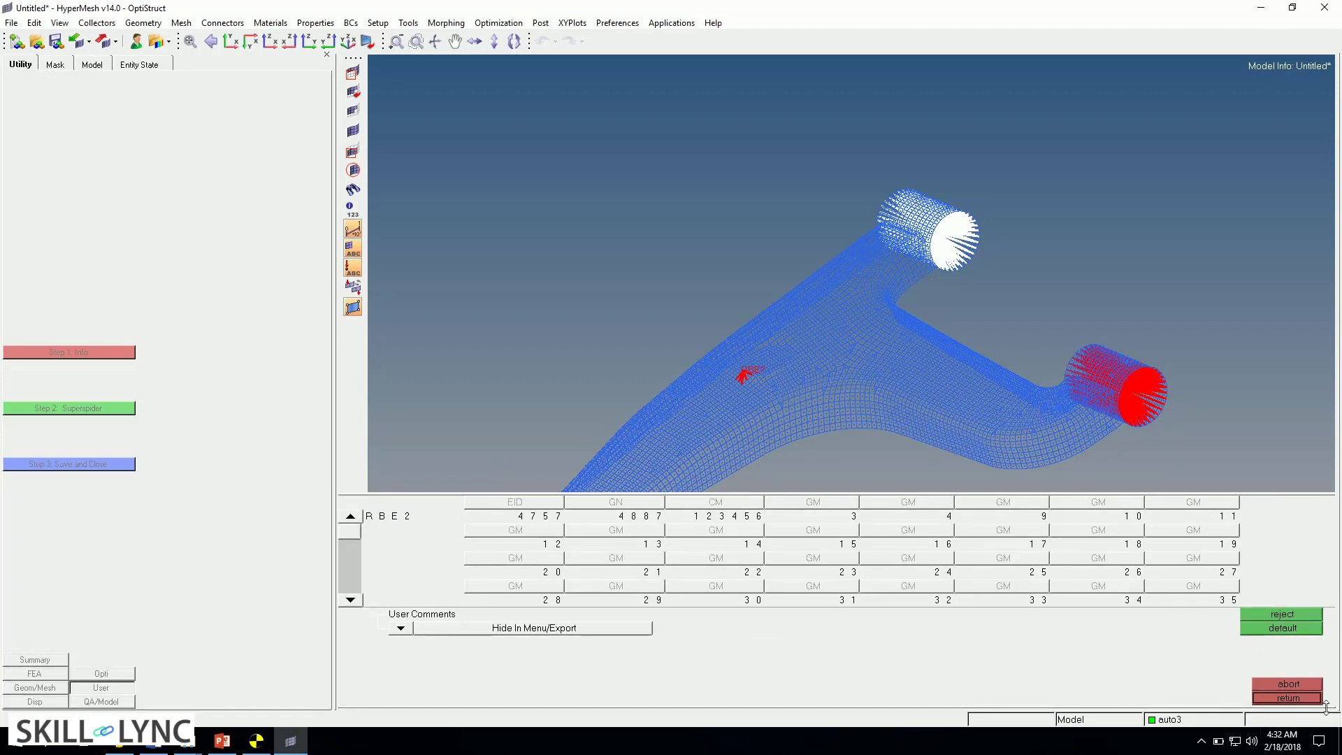
left_click(1273, 697)
left_click(1279, 697)
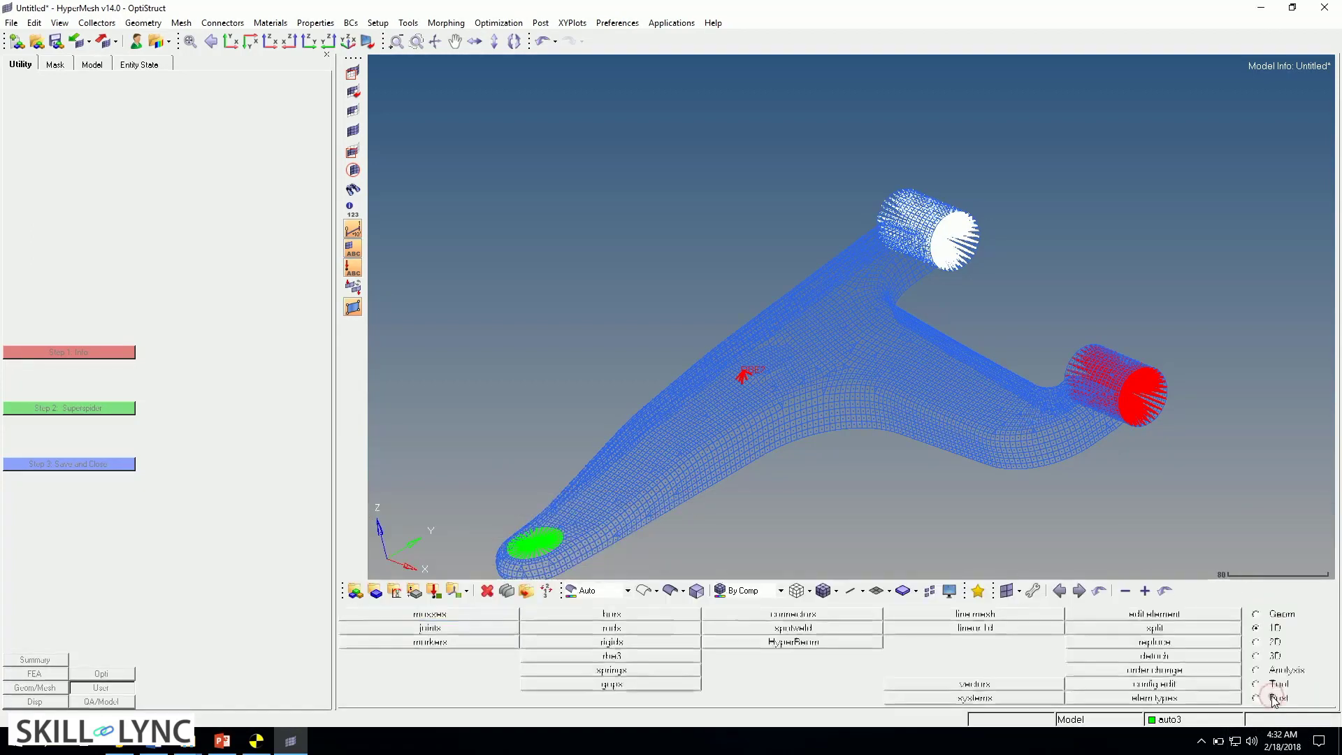
Save the control arm model and close the spider editing session under the file name SLA_flex_left_test1.fem
right_click_drag(637, 354, 641, 309, "ctrl")
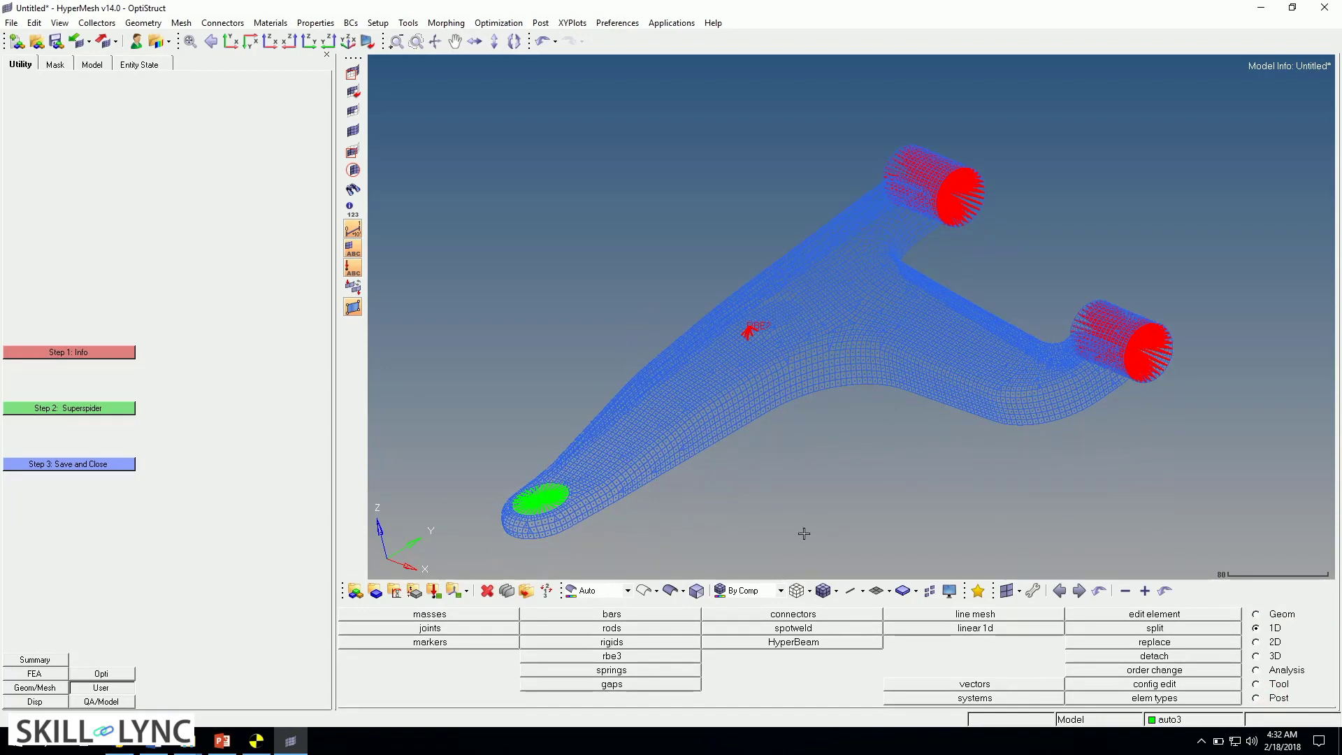
right_click_drag(817, 544, 822, 513, "ctrl")
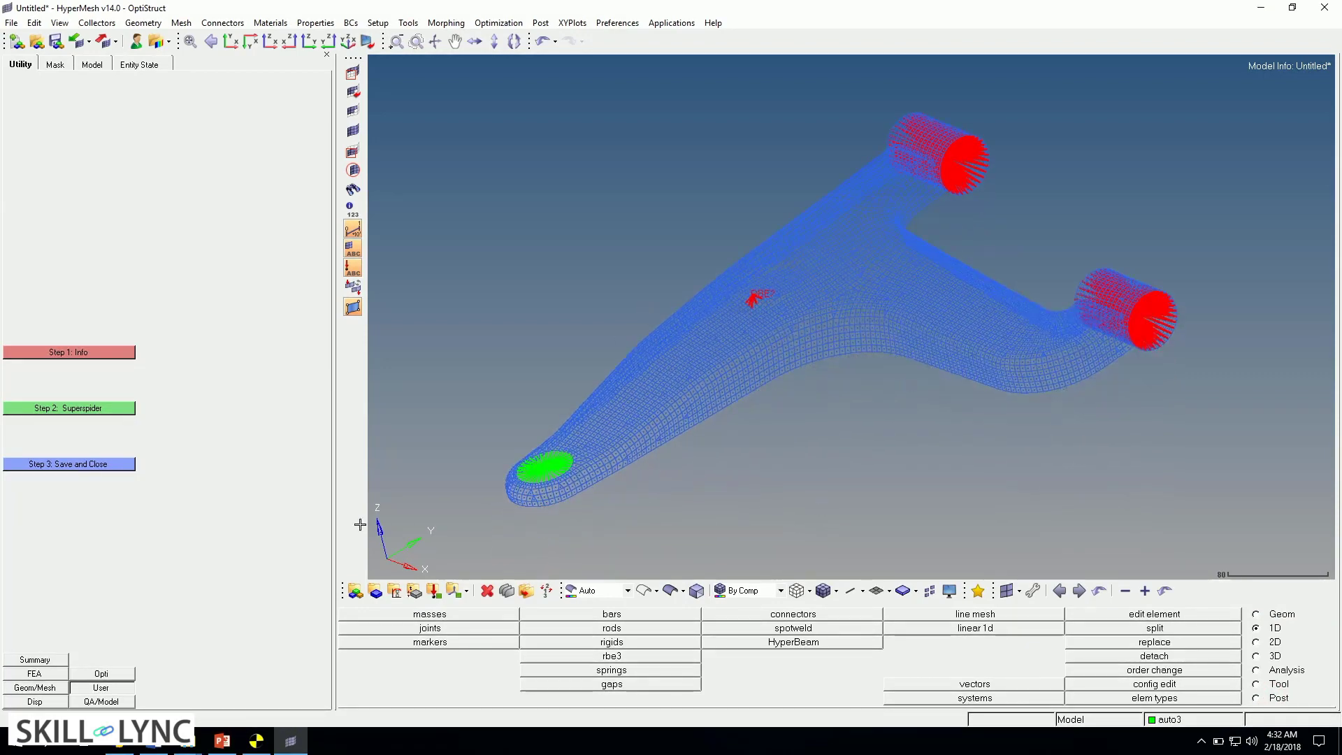
left_click(88, 466)
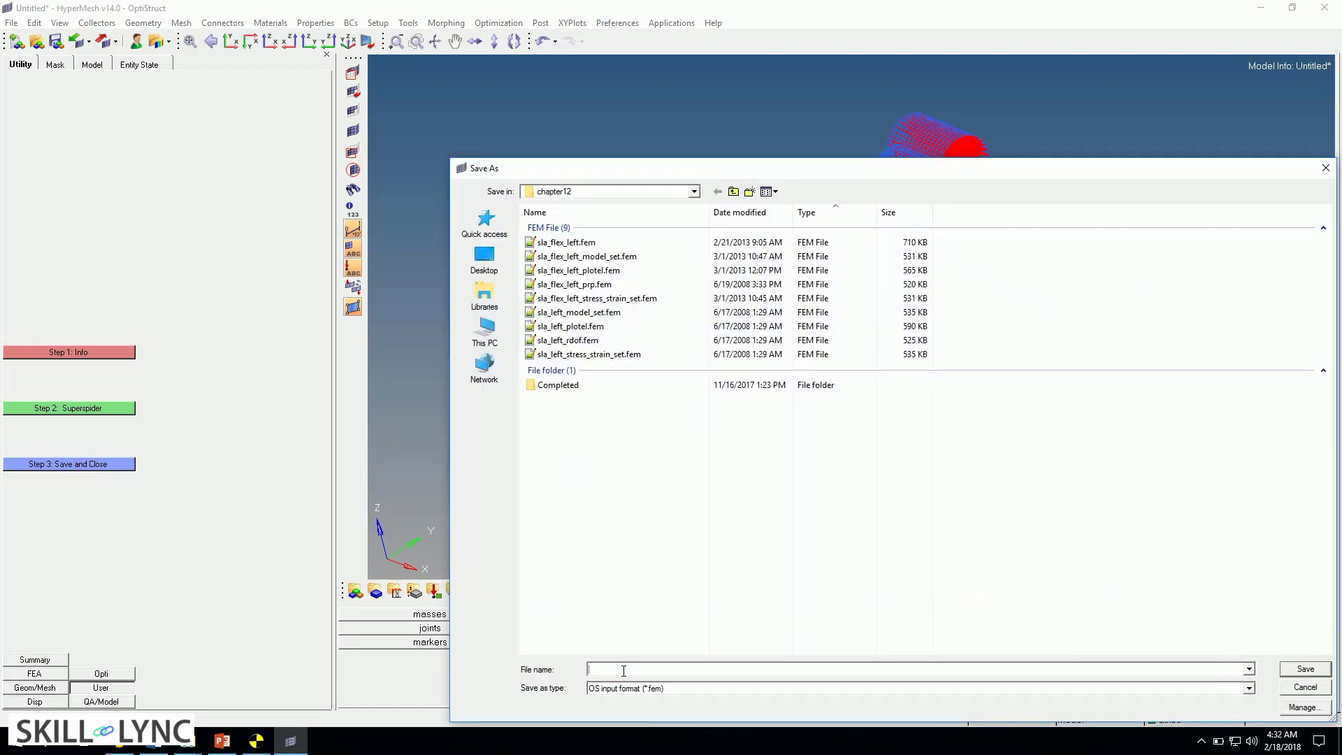
type("SLA")
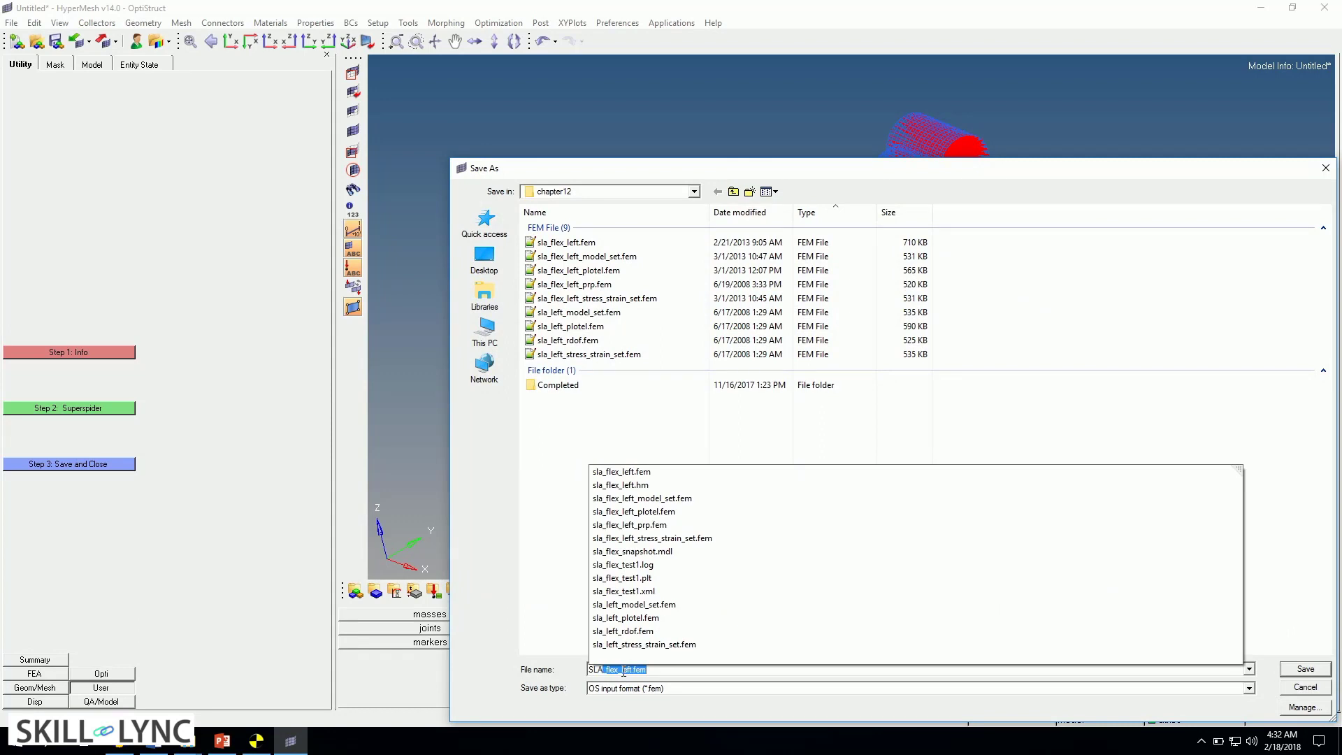
type("_f")
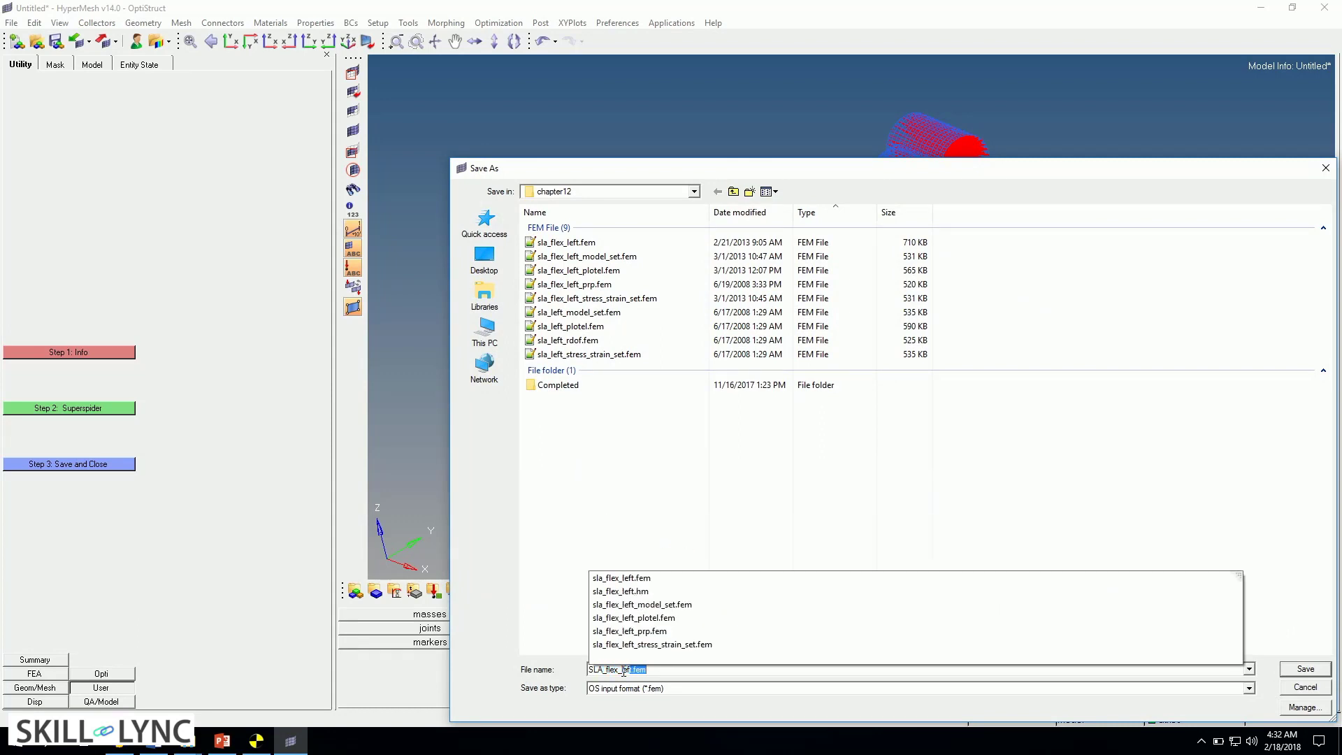
type("lex_left_test1.fem")
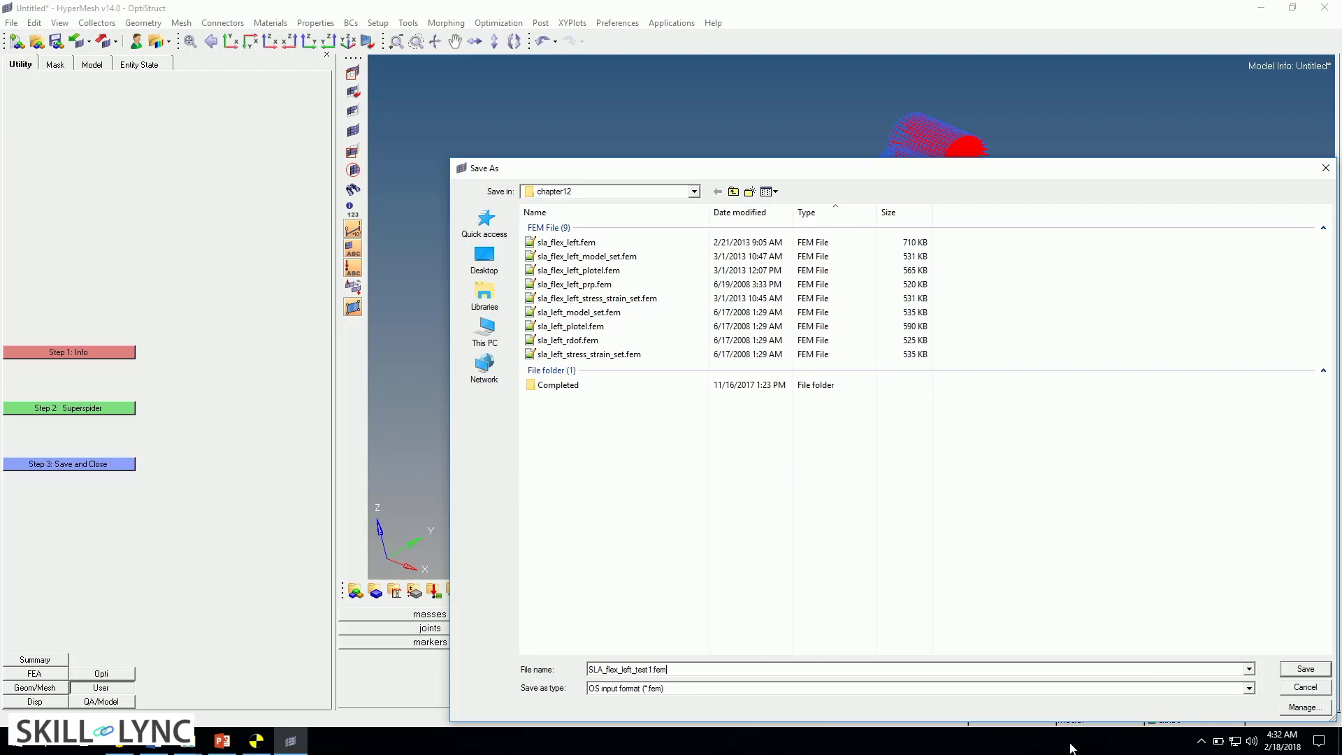
left_click(1304, 669)
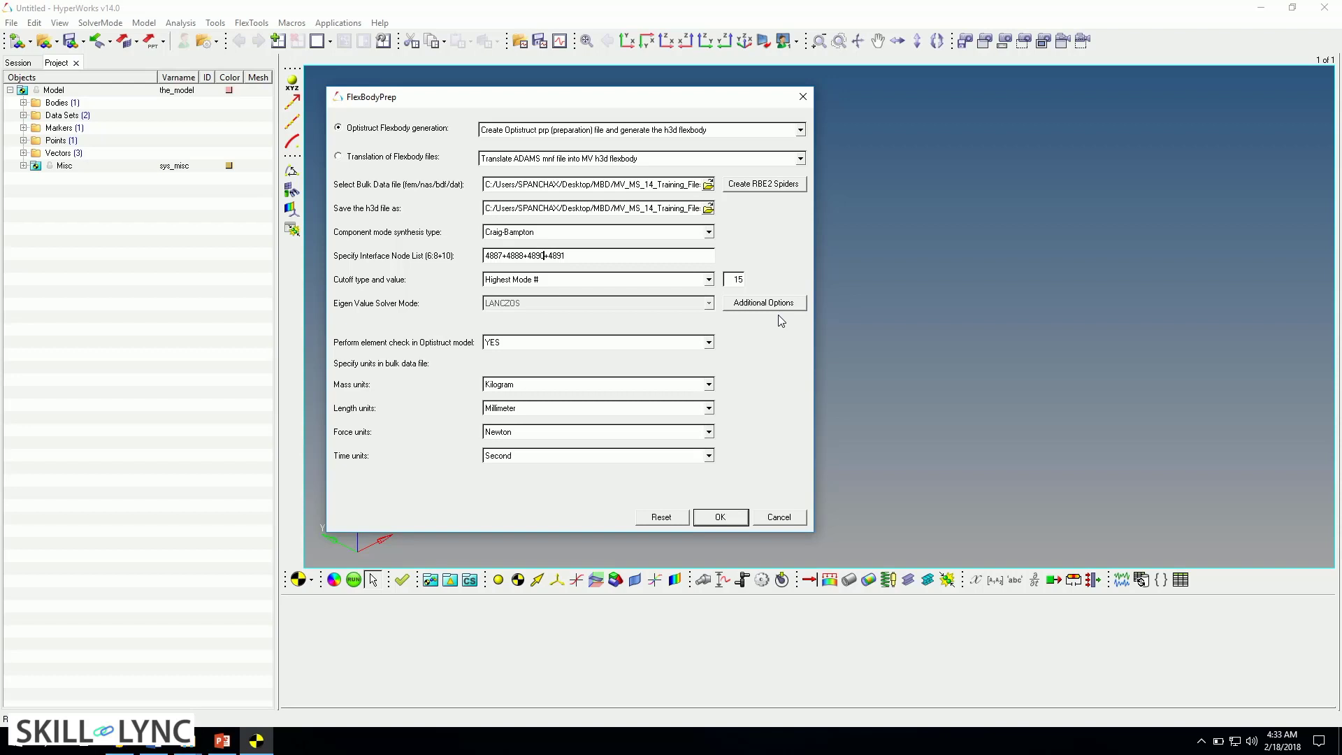
Check that stress and strain recovery are enabled in the additional options, and generate the h3d flexbody
left_click(754, 305)
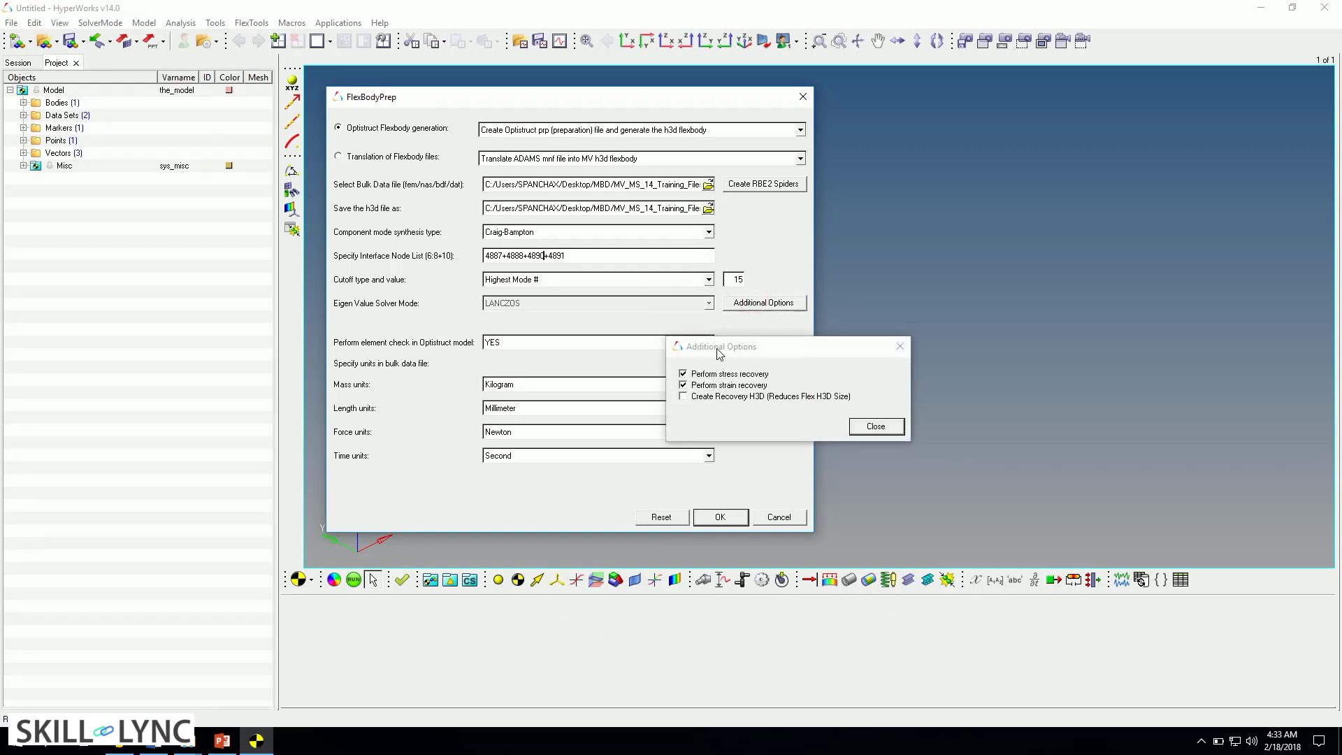
left_click_drag(718, 348, 848, 337)
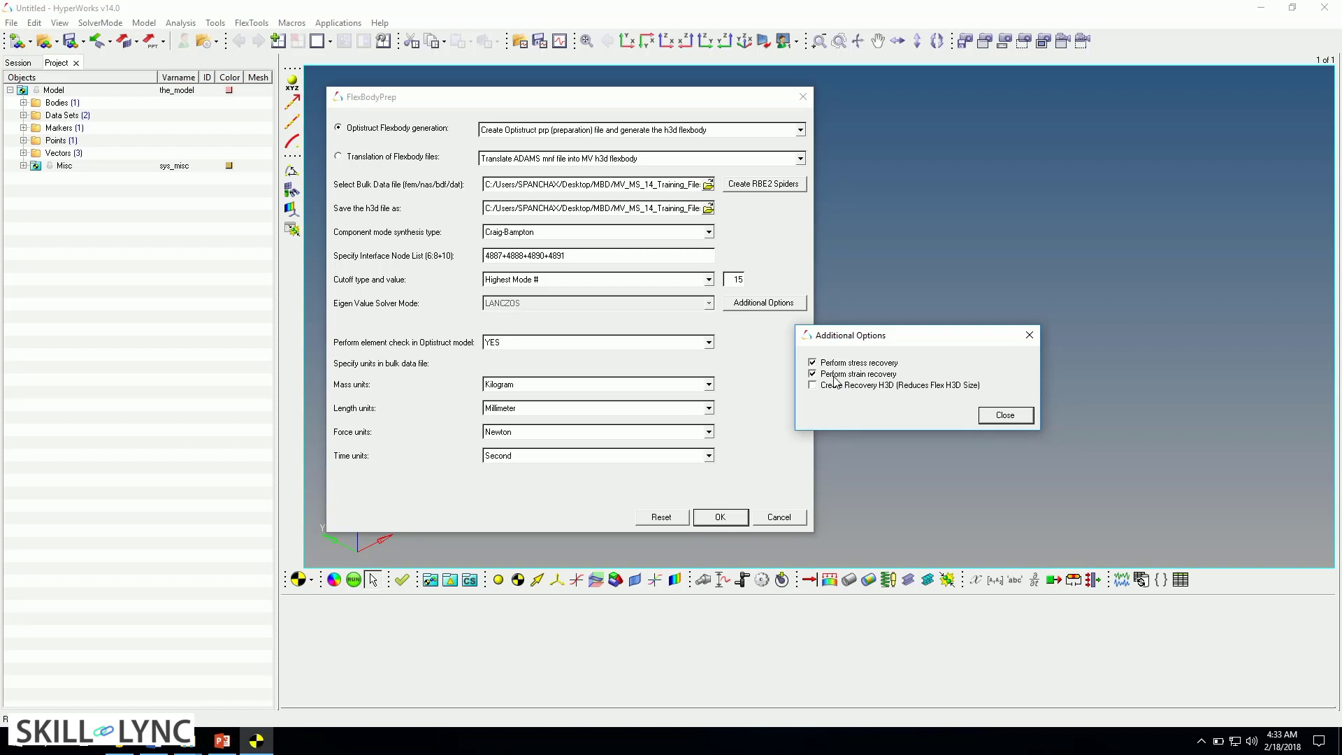
left_click(1005, 415)
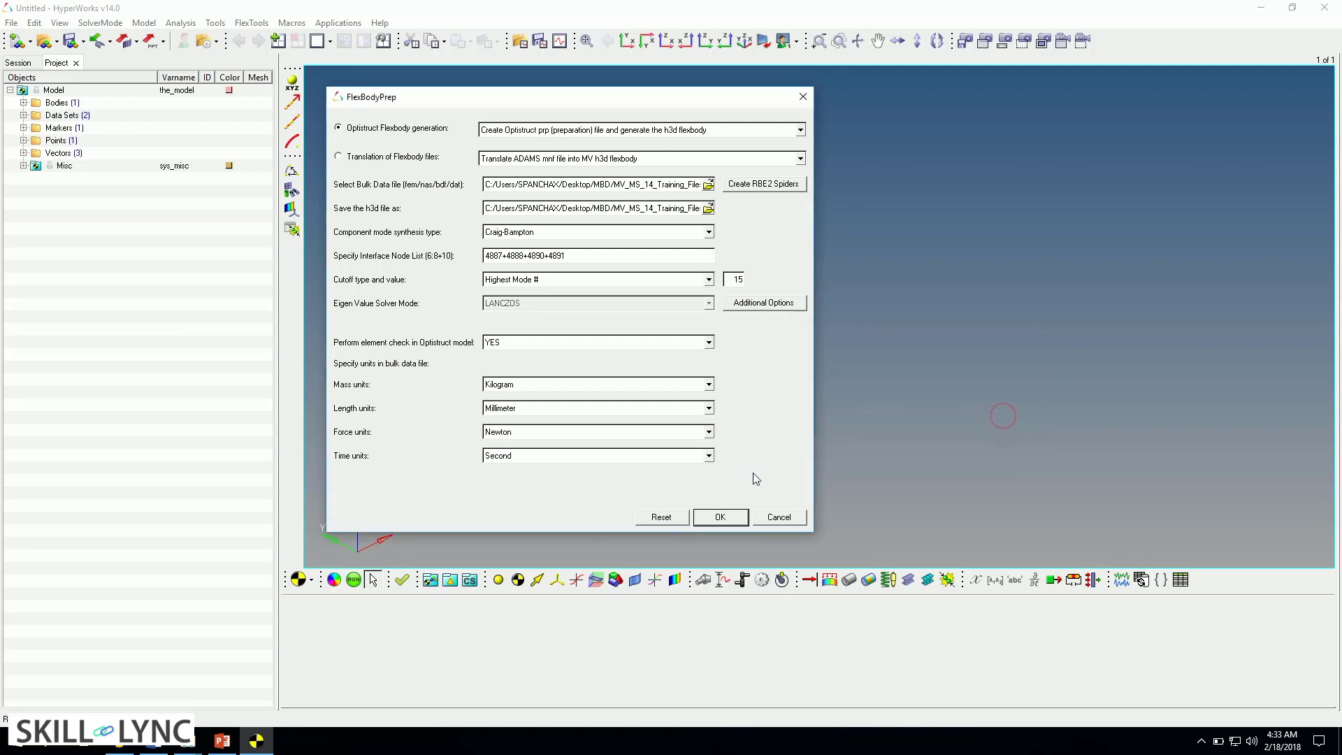
left_click(720, 518)
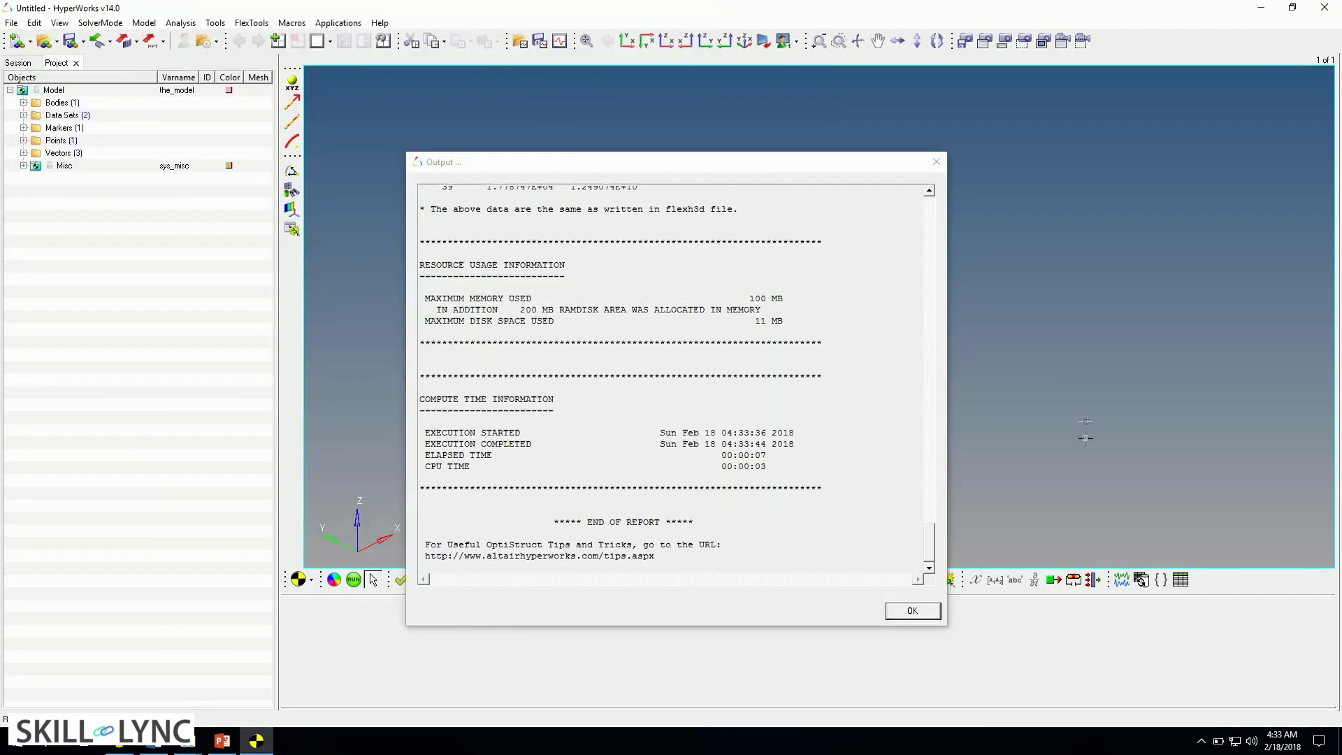
Review the solver output from the end-of-report line back to the flexh3d summary, and close the report
mouse_move(929, 548)
left_mouse_down()
mouse_move(955, 421)
mouse_move(957, 510)
mouse_move(938, 566)
left_mouse_up()
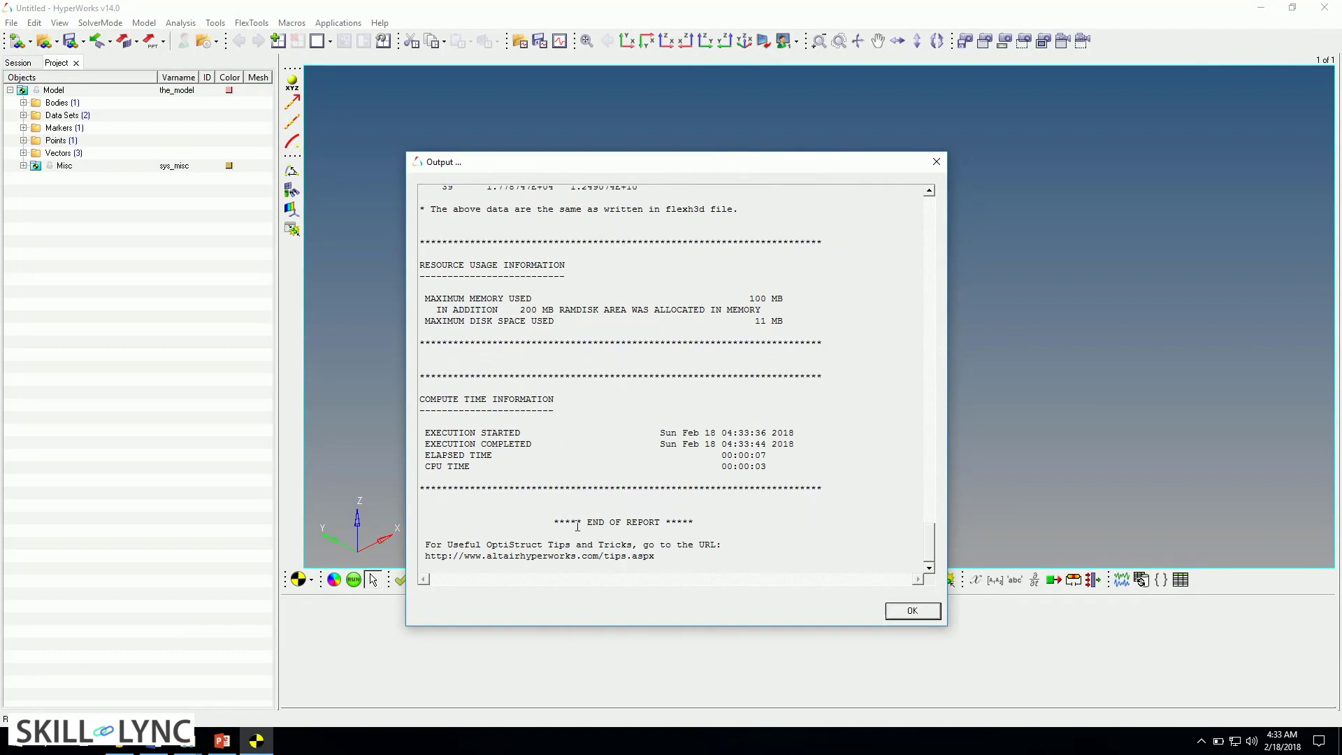
left_click_drag(578, 527, 650, 525)
left_click_drag(934, 541, 941, 472)
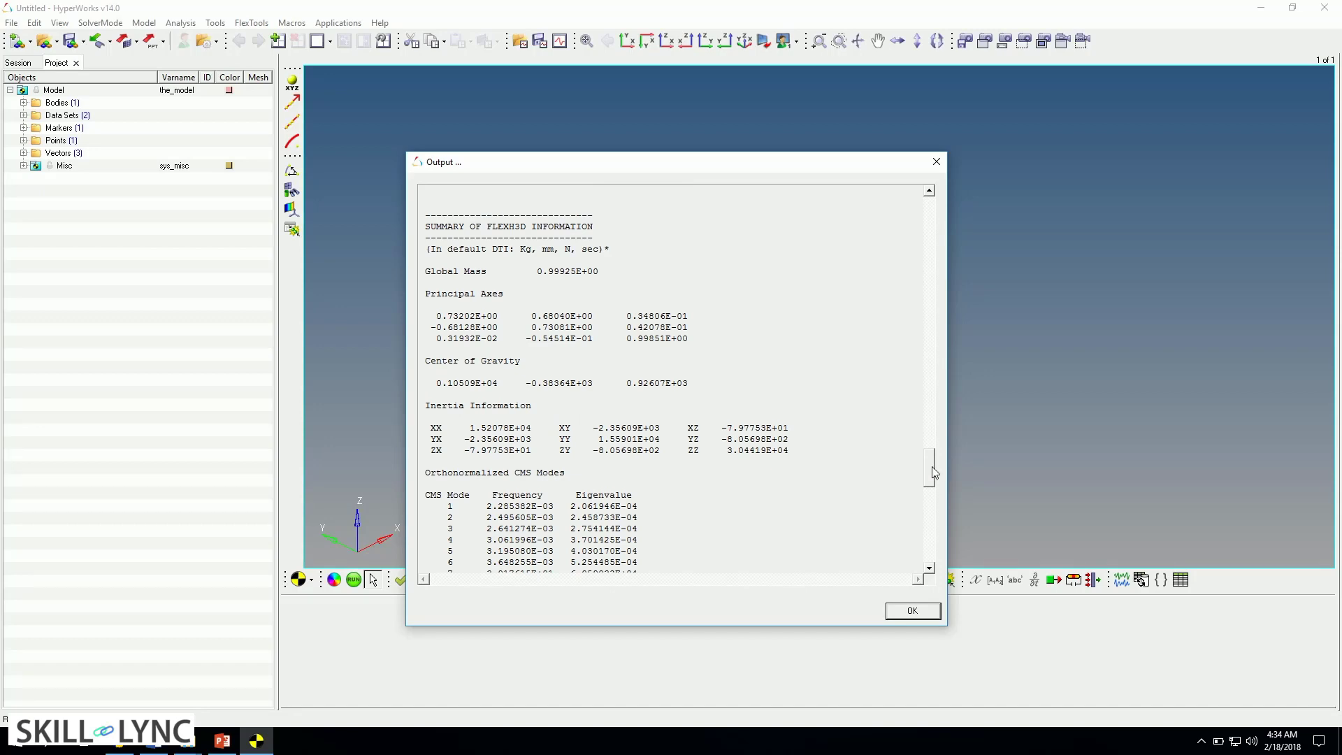
left_click_drag(934, 473, 929, 552)
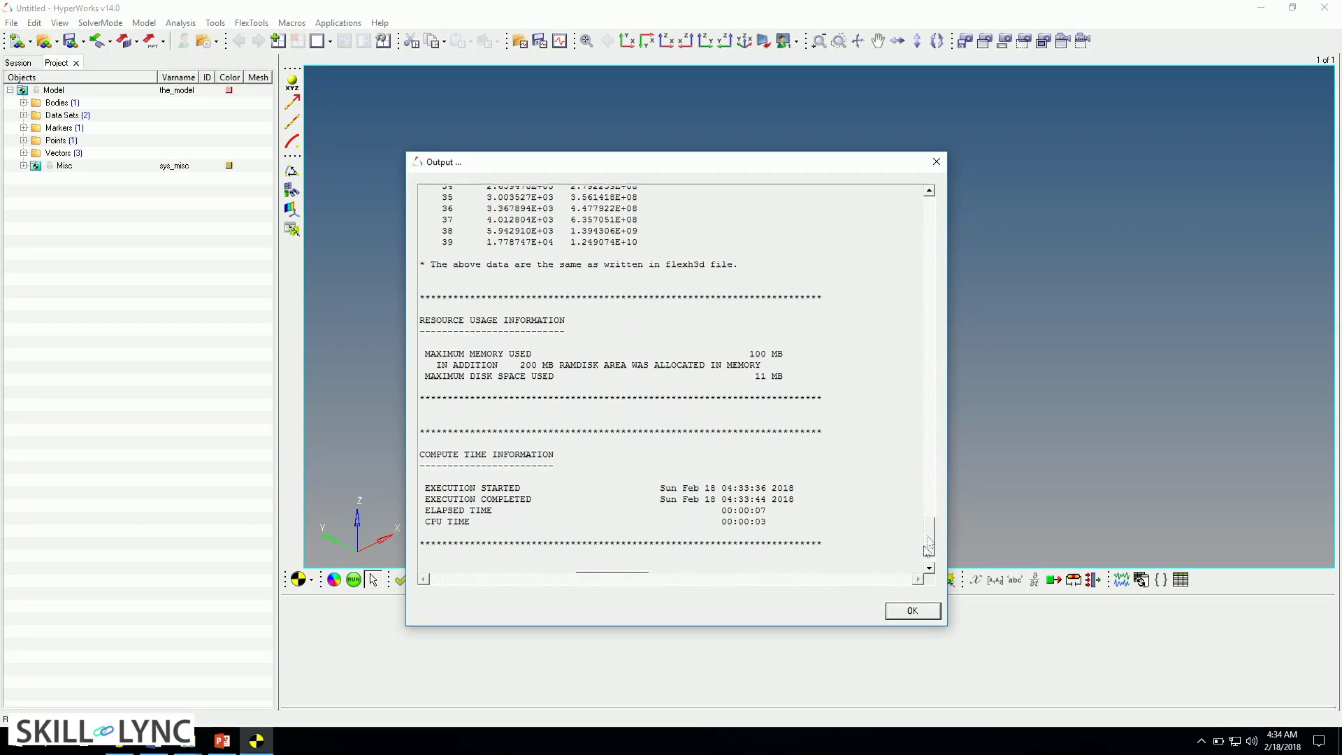
left_click(912, 610)
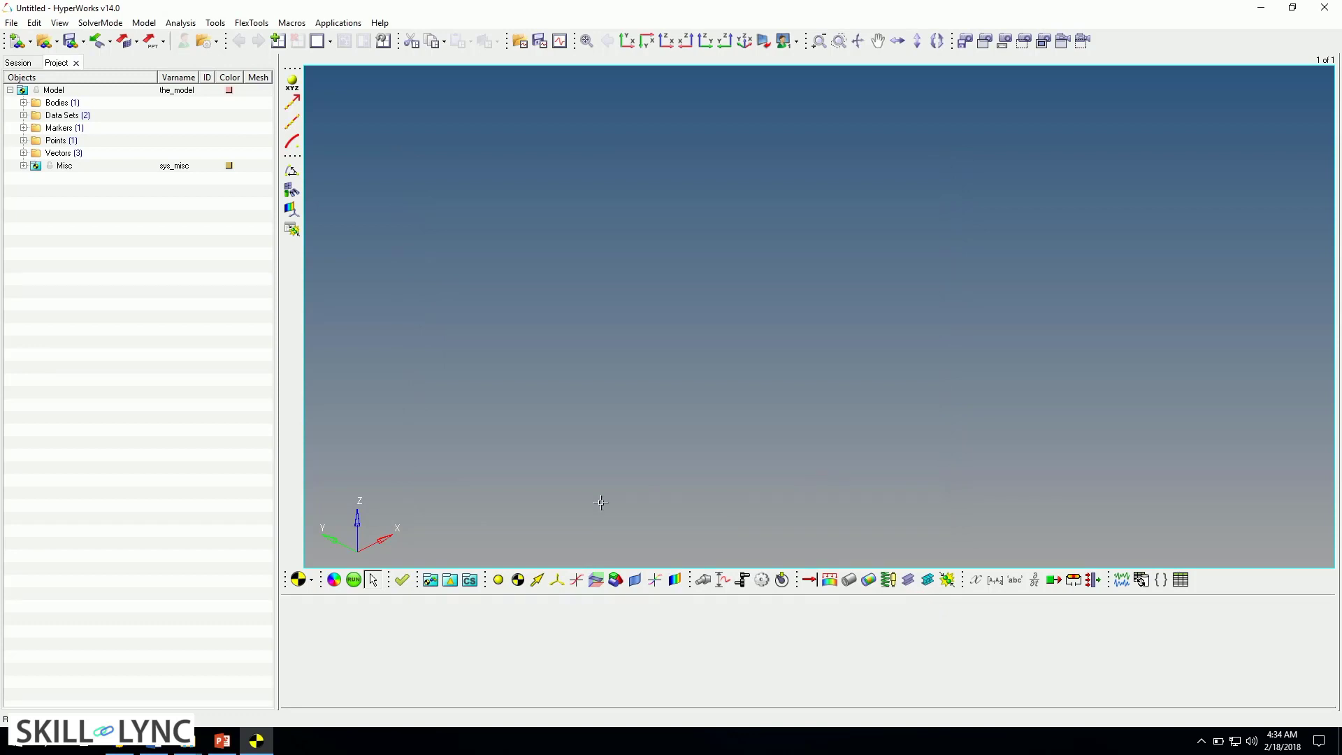
Switch to HyperView and load sla_flex_left_test1.h3d as both model and results to inspect the flexible control arm
left_click(310, 584)
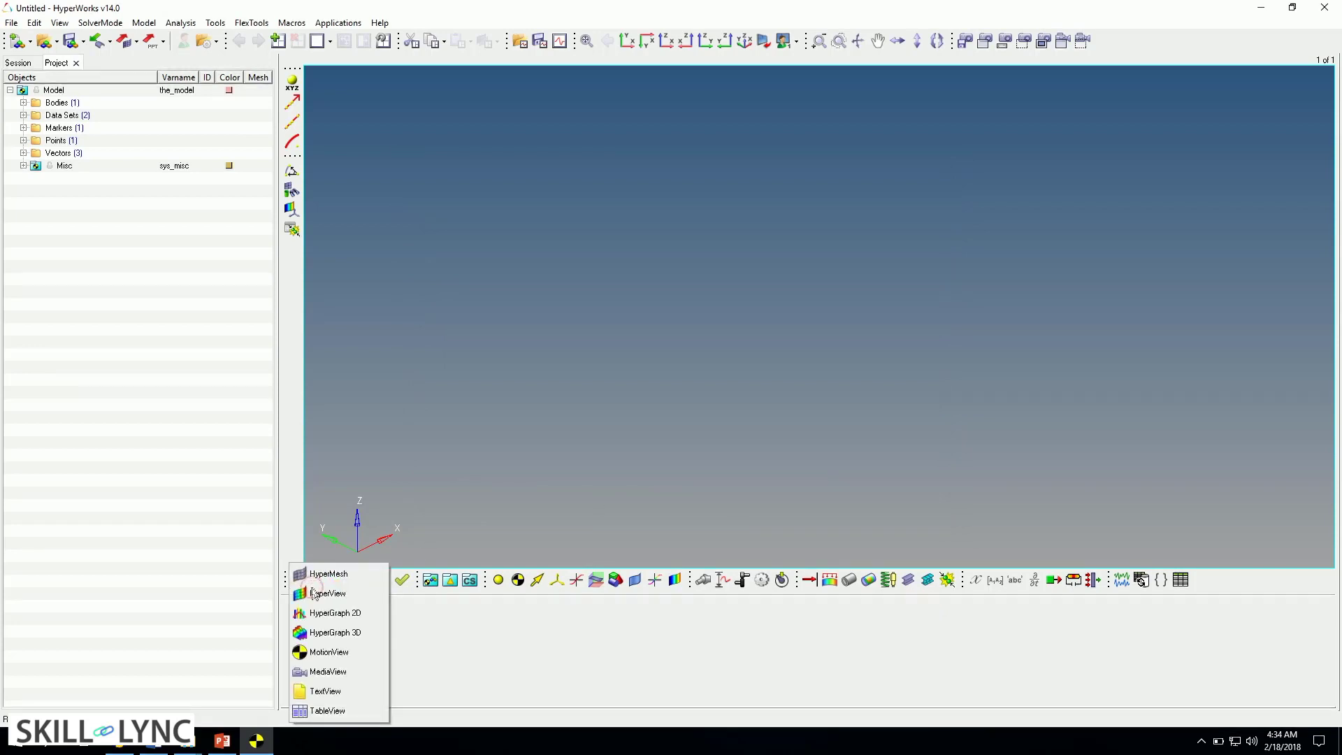
left_click(327, 594)
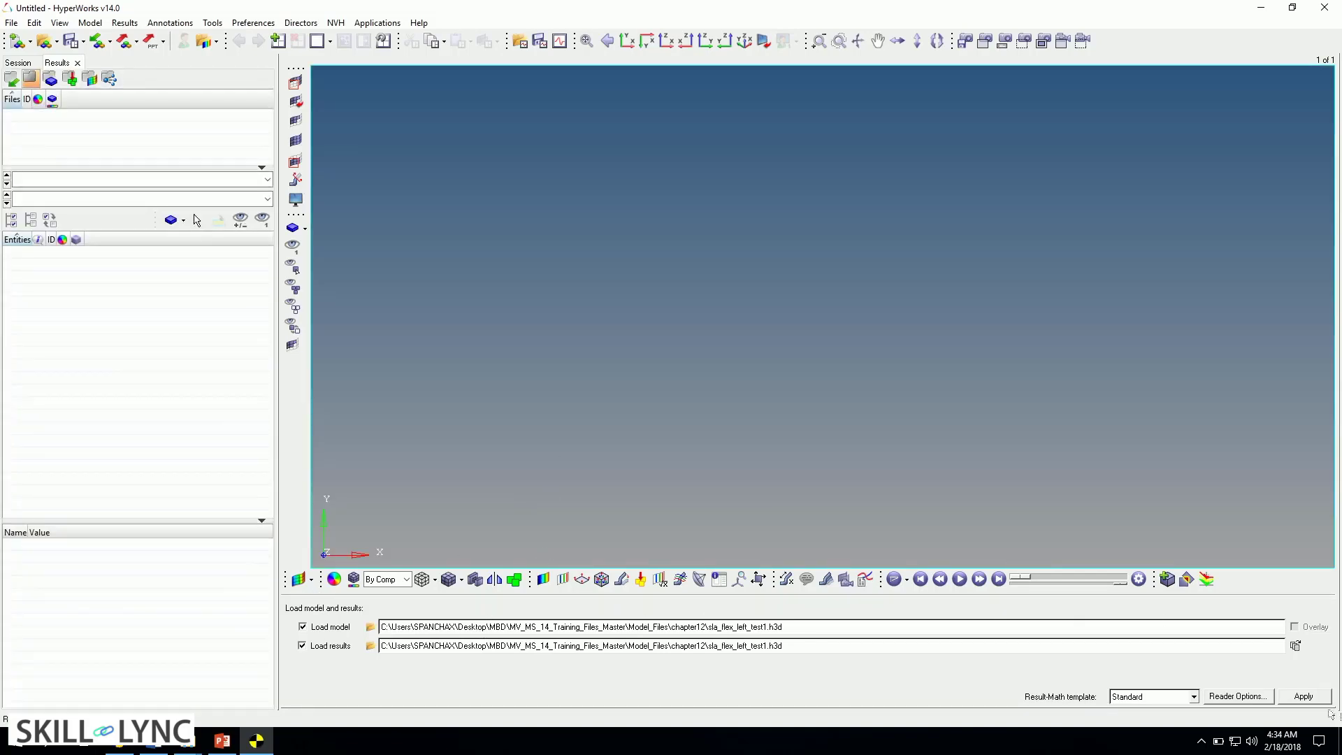
left_click(1294, 701)
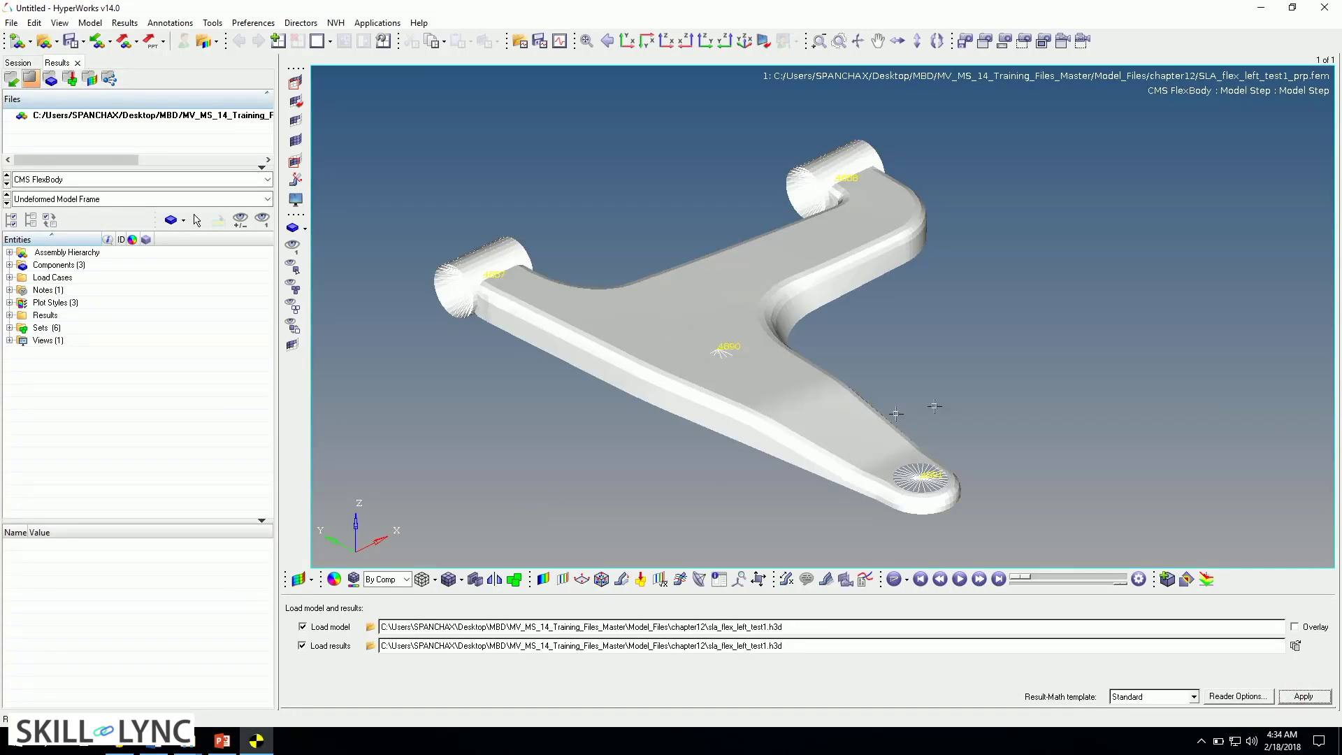
left_click_drag(1018, 422, 956, 414, "ctrl")
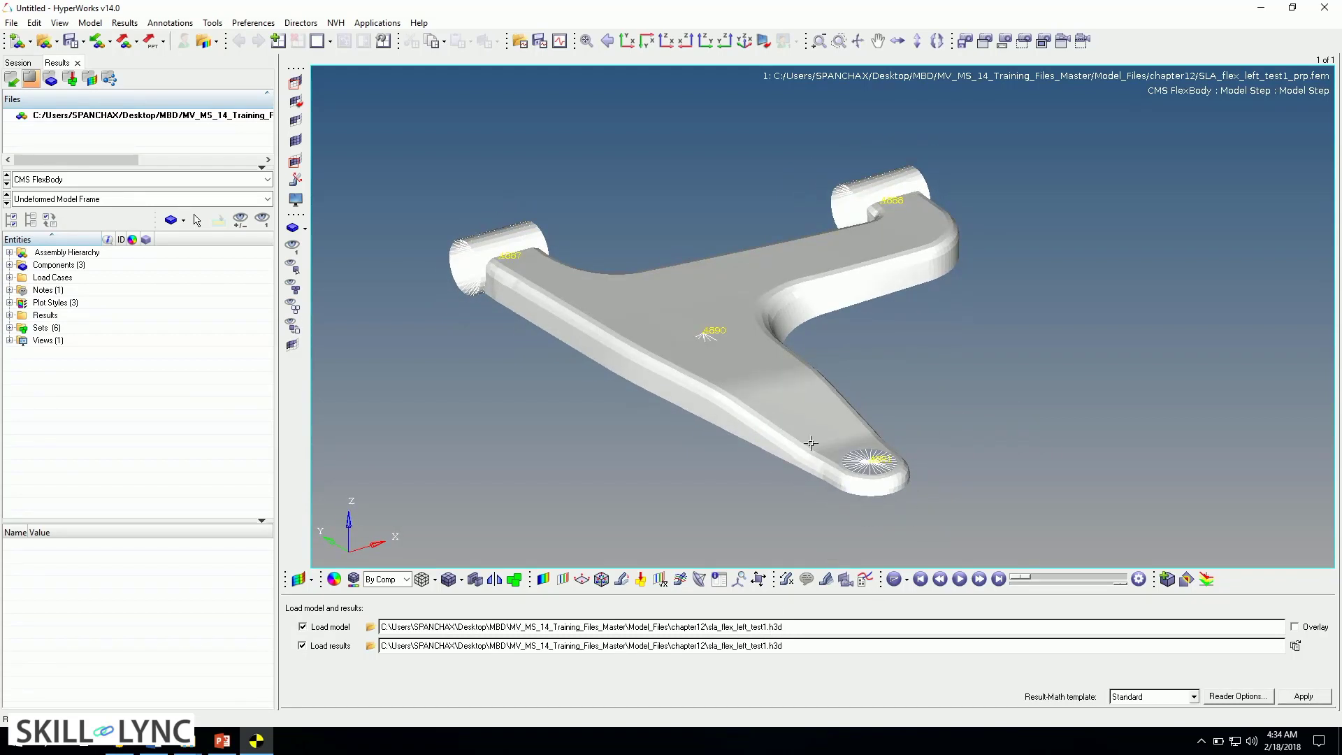
mouse_move(629, 370)
left_mouse_down("ctrl")
mouse_move(662, 384)
mouse_move(650, 382)
left_mouse_up("ctrl")
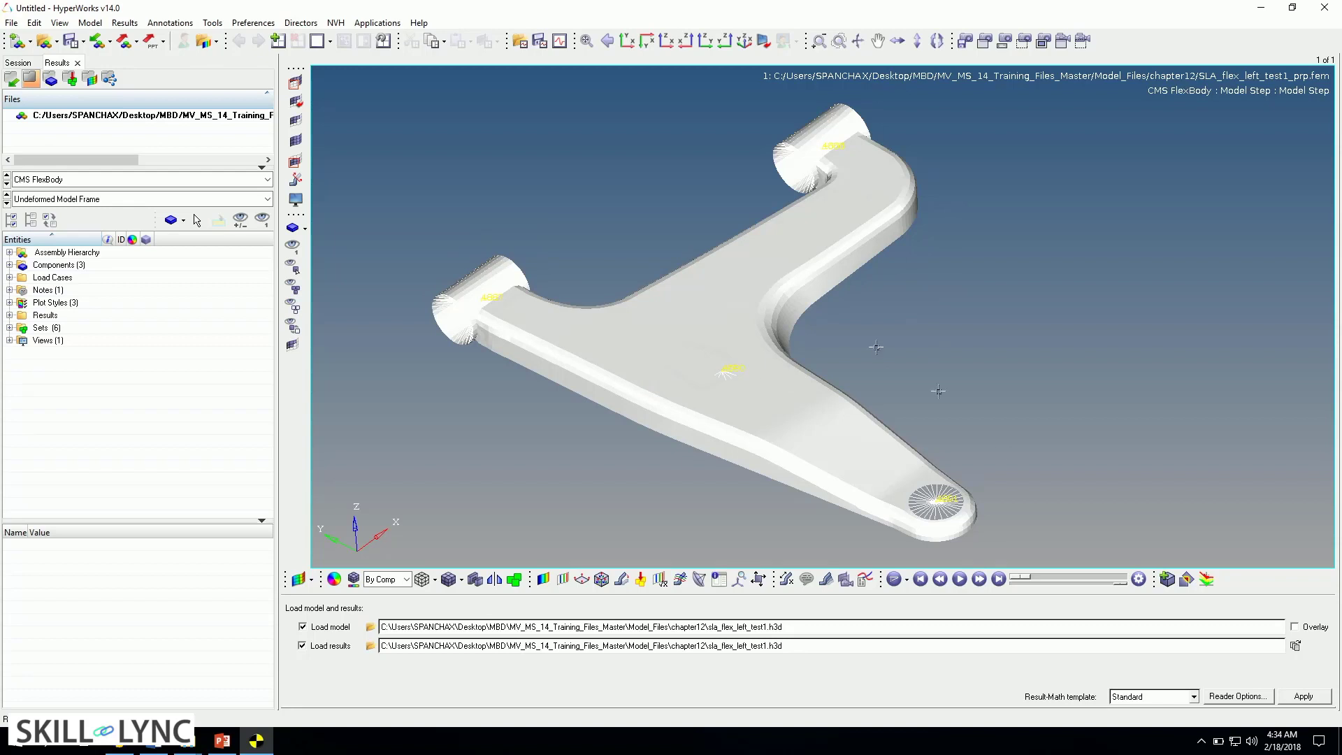
left_click_drag(1064, 493, 984, 495, "ctrl")
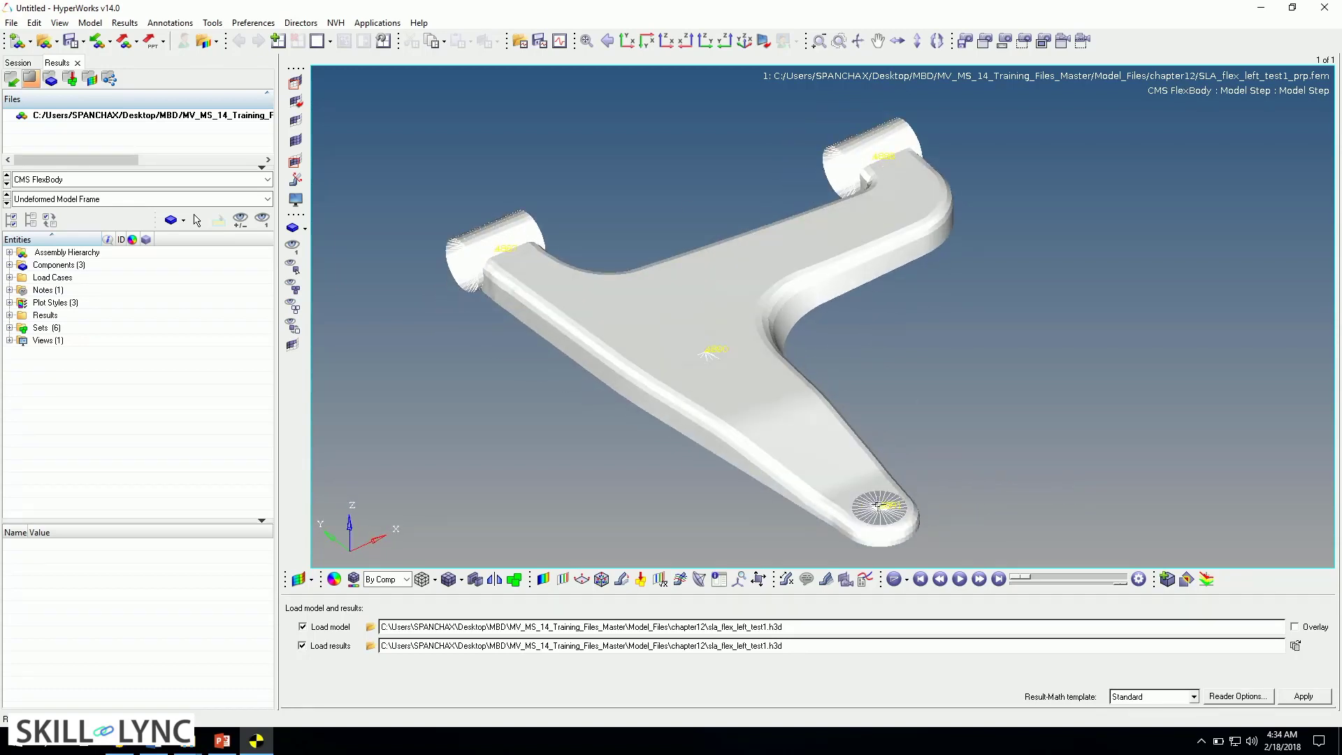
left_click_drag(917, 414, 1006, 402, "ctrl")
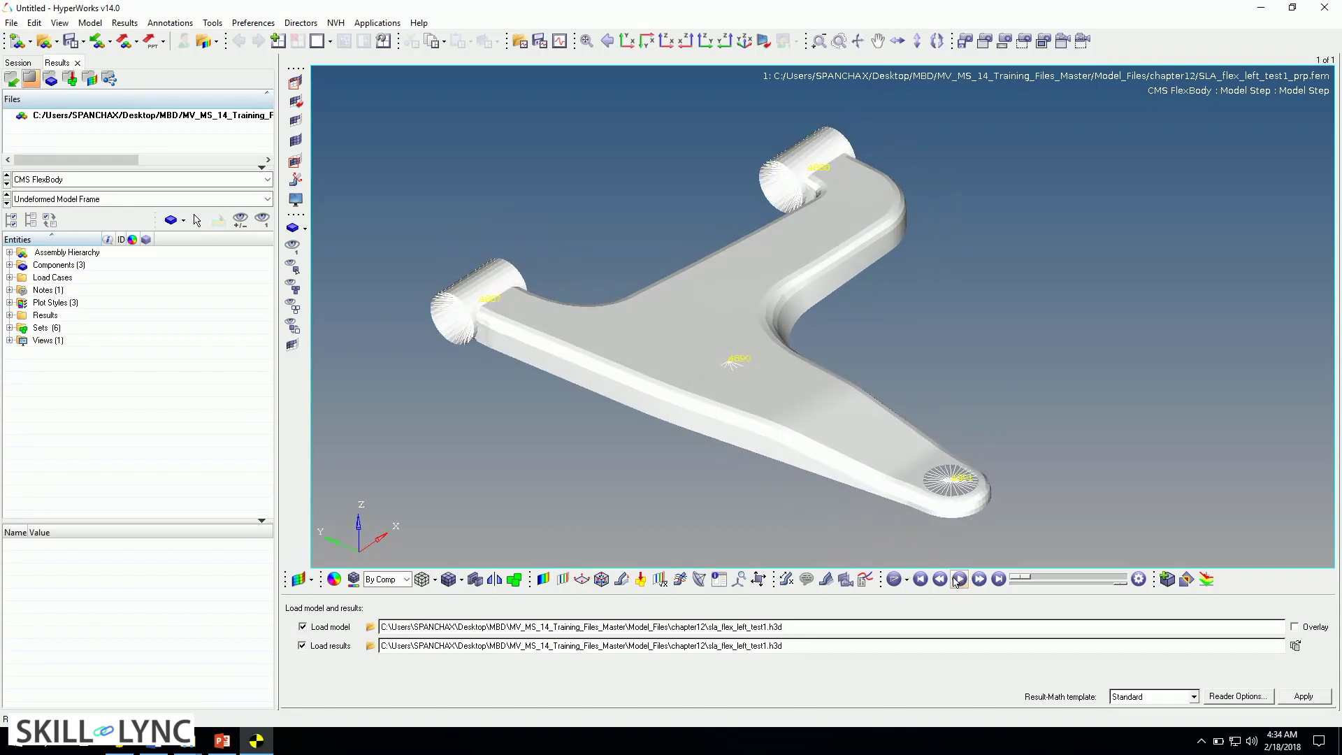
Contour the control arm with the displacement magnitude result
left_click(544, 580)
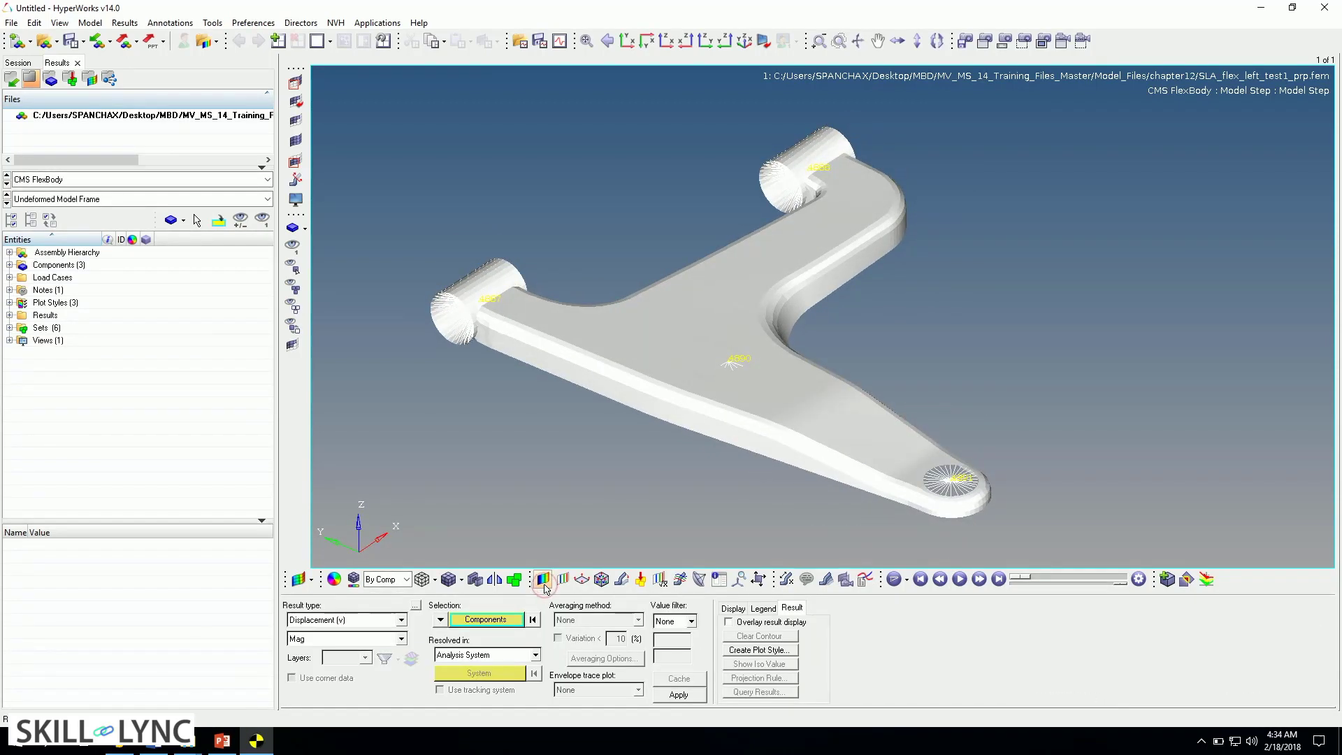
left_click(361, 622)
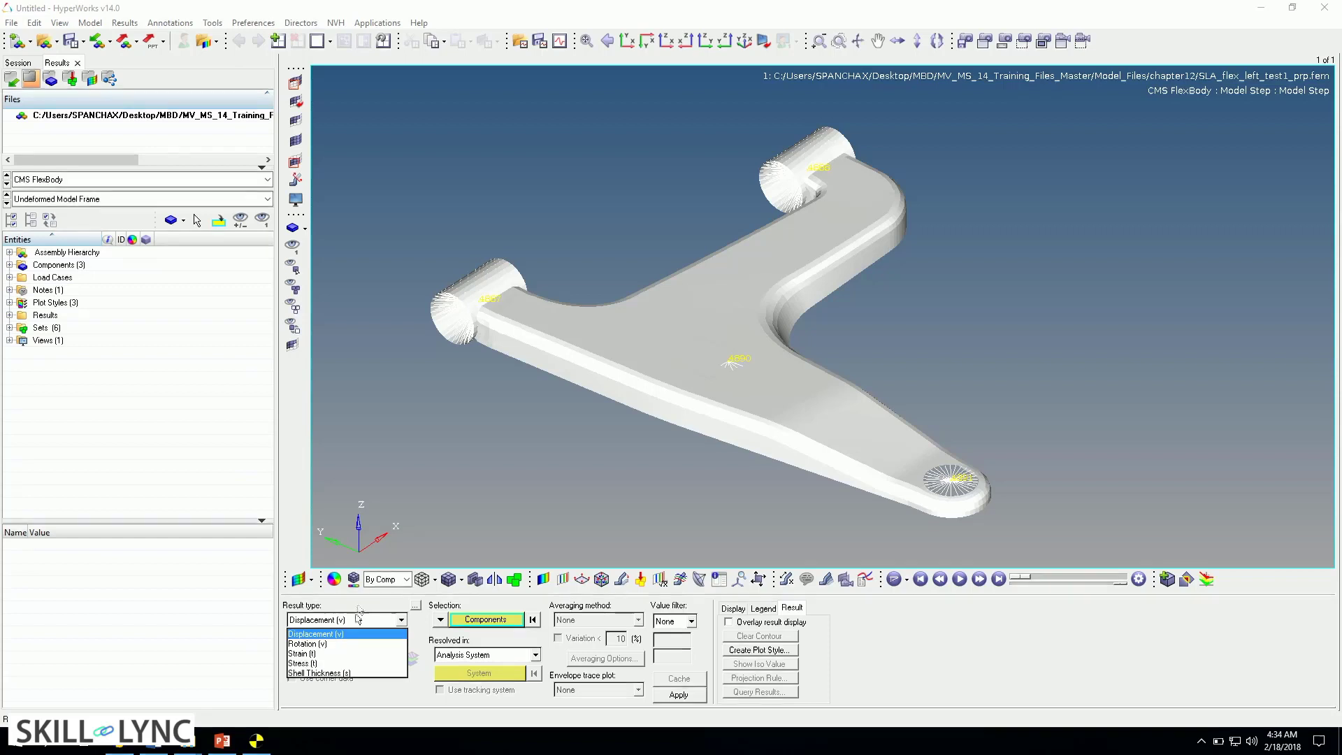
left_click(349, 635)
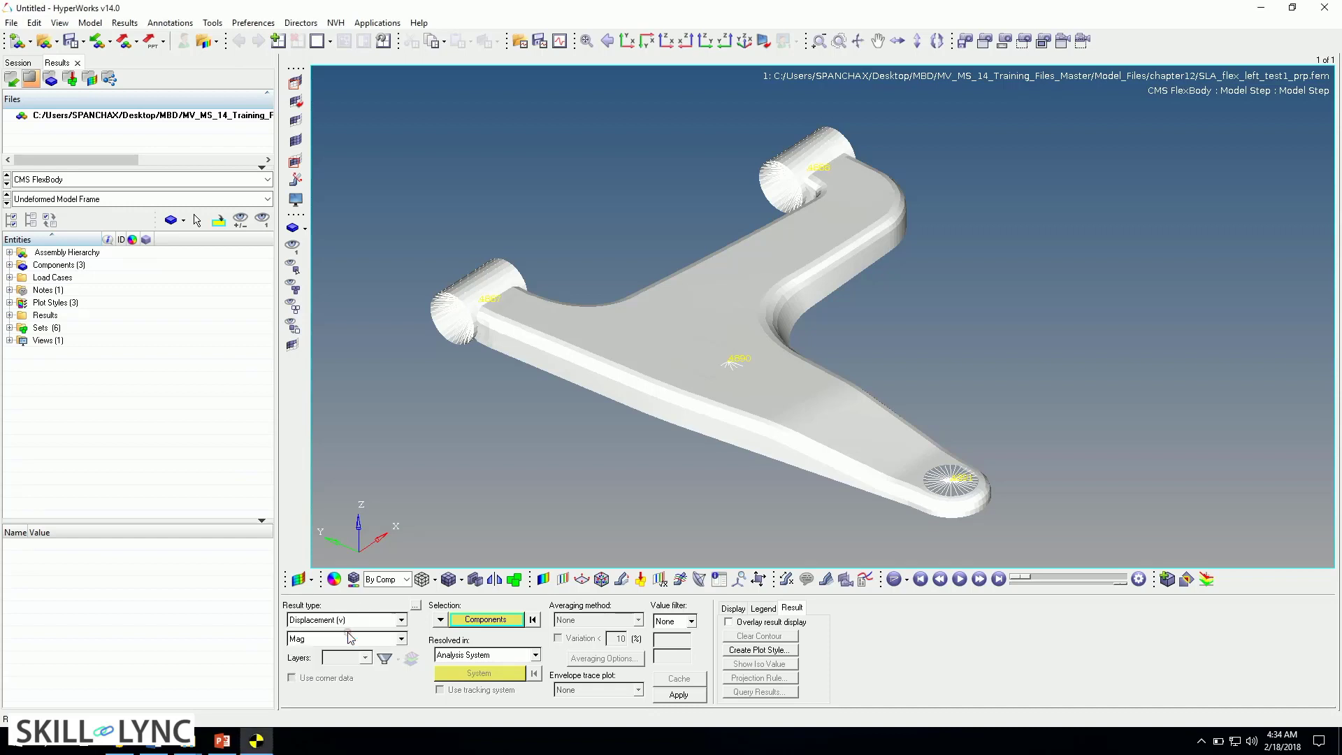
left_click(679, 694)
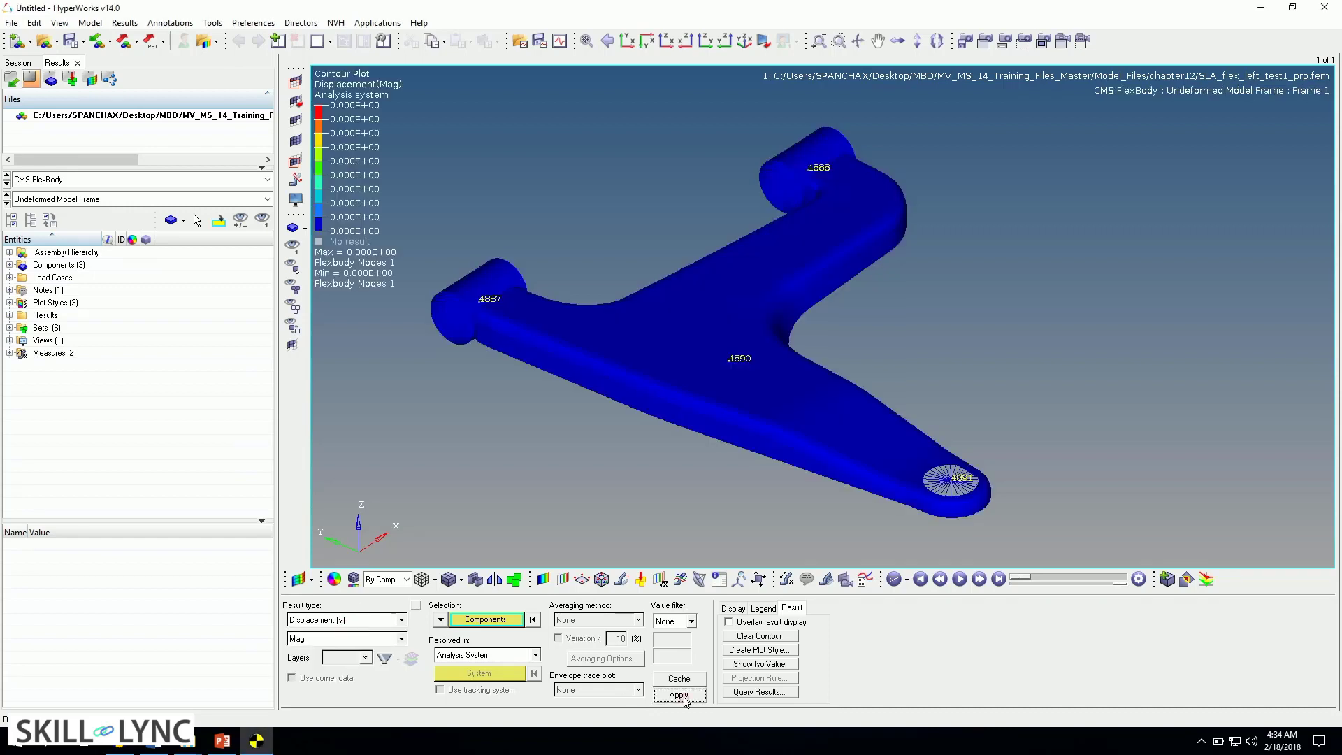
Display Mode 7 (39.176152 Hz) of the flexbody and set the animation type to modal
left_click(70, 198)
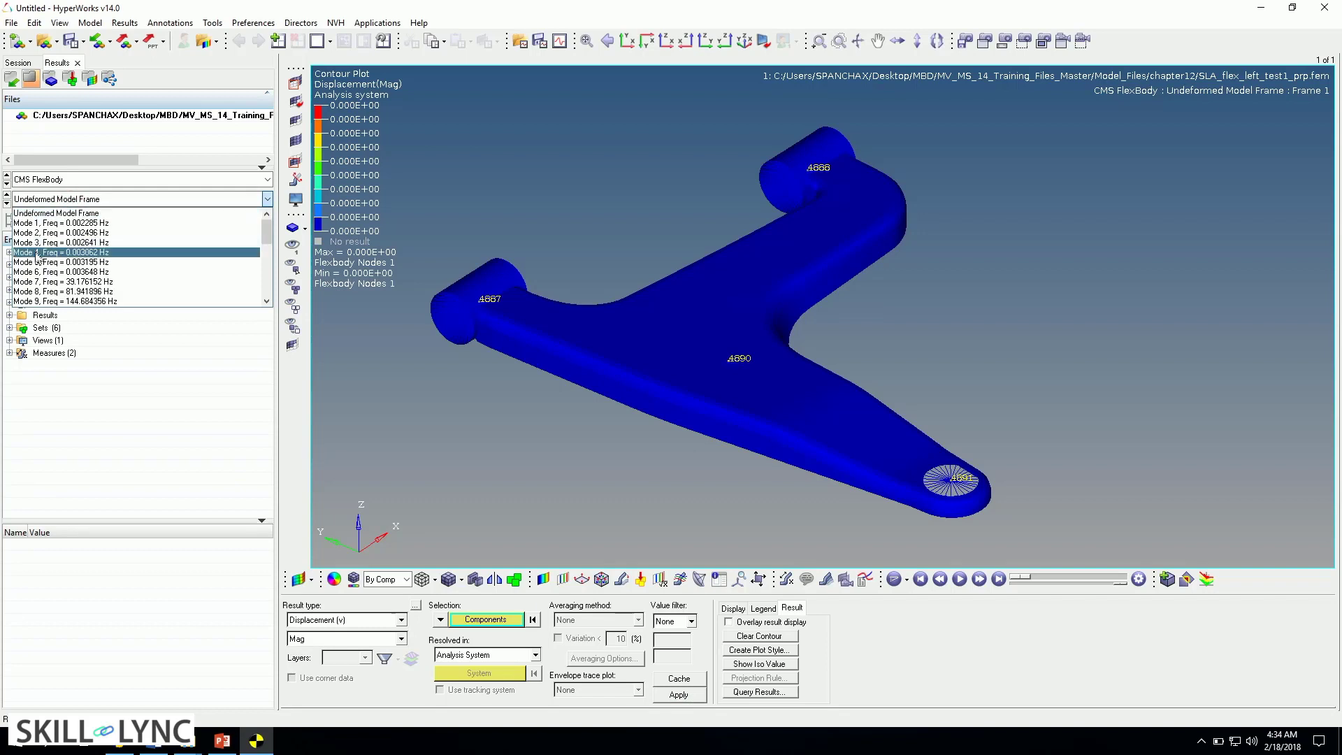
left_click(39, 281)
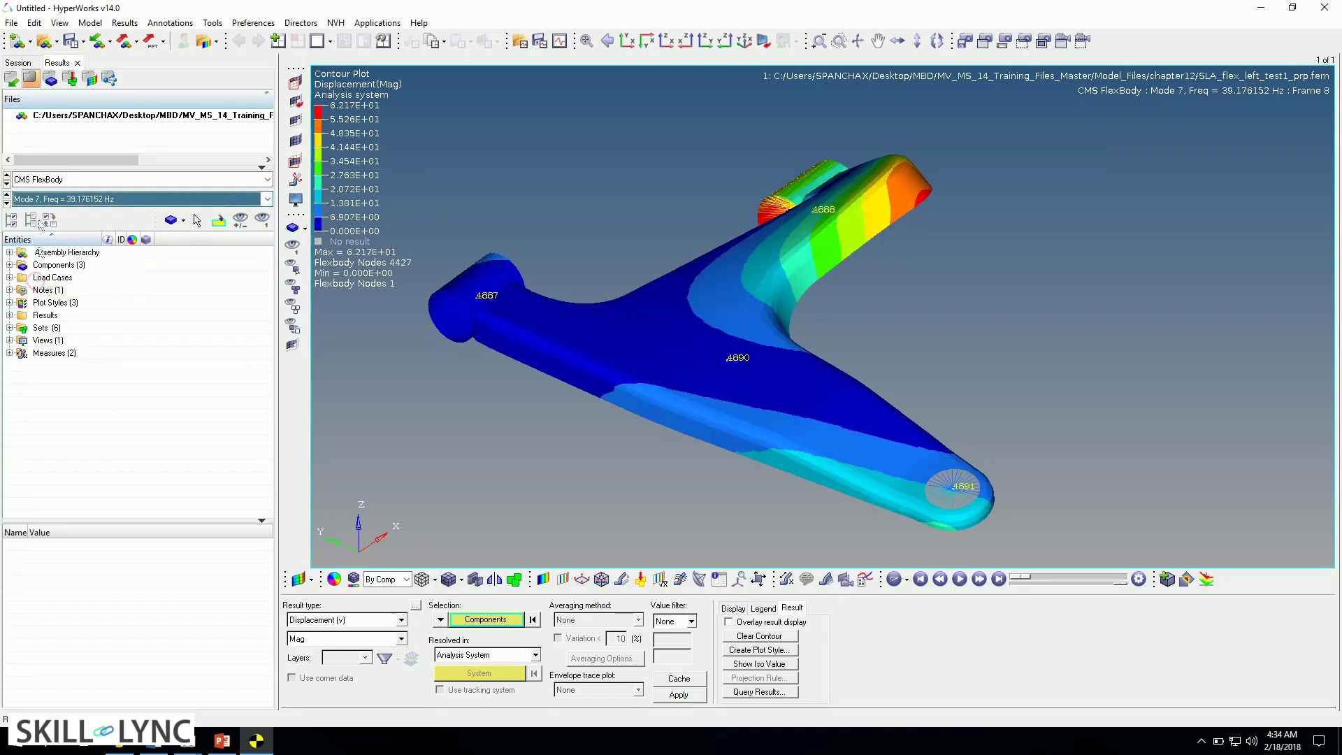
left_click(899, 579)
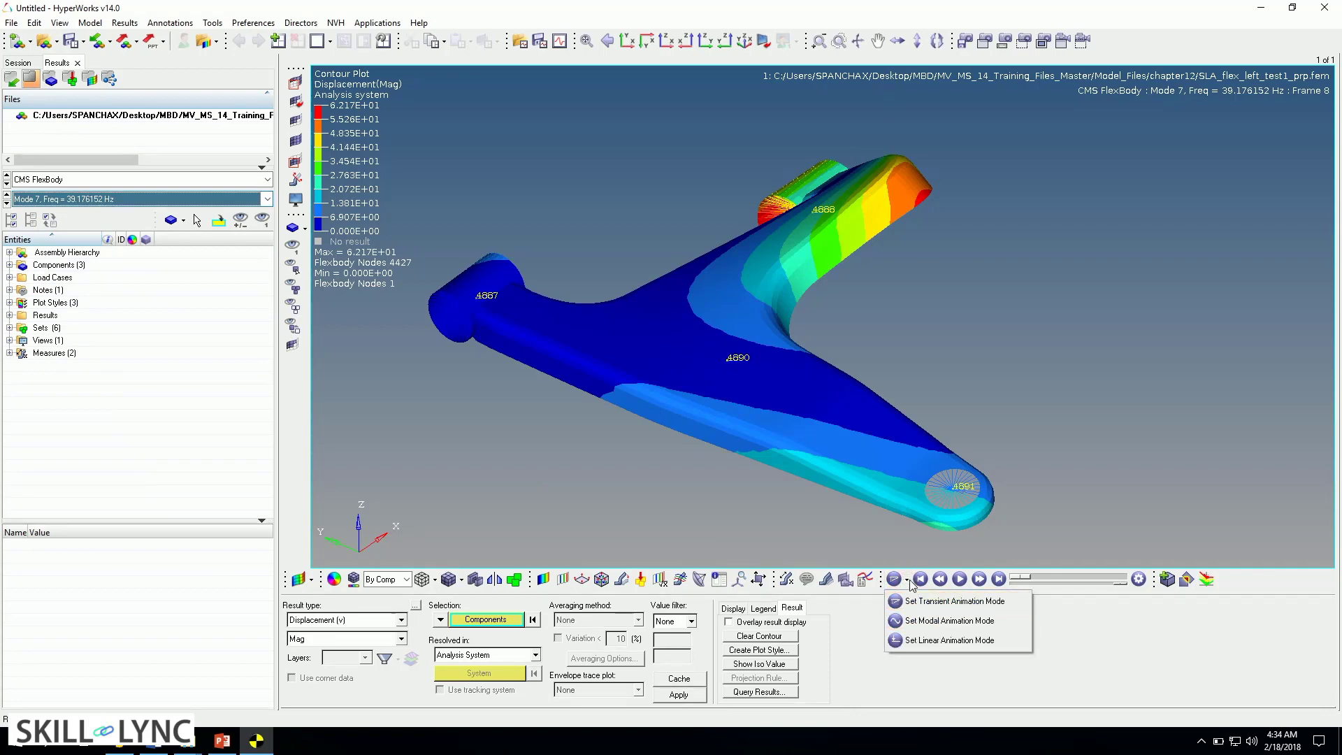
left_click(970, 628)
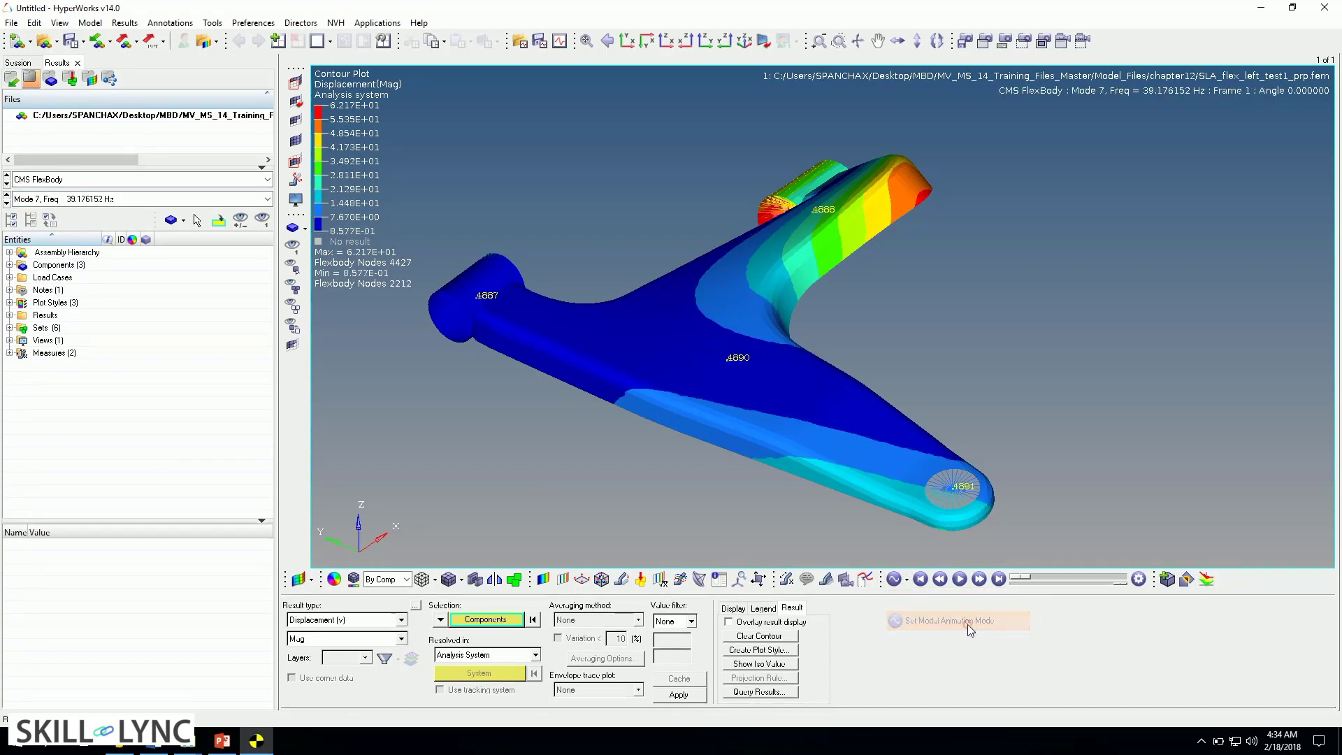
Play the Mode 7 animation, examine how the arm deforms from another viewing angle, and pause it
left_click(961, 580)
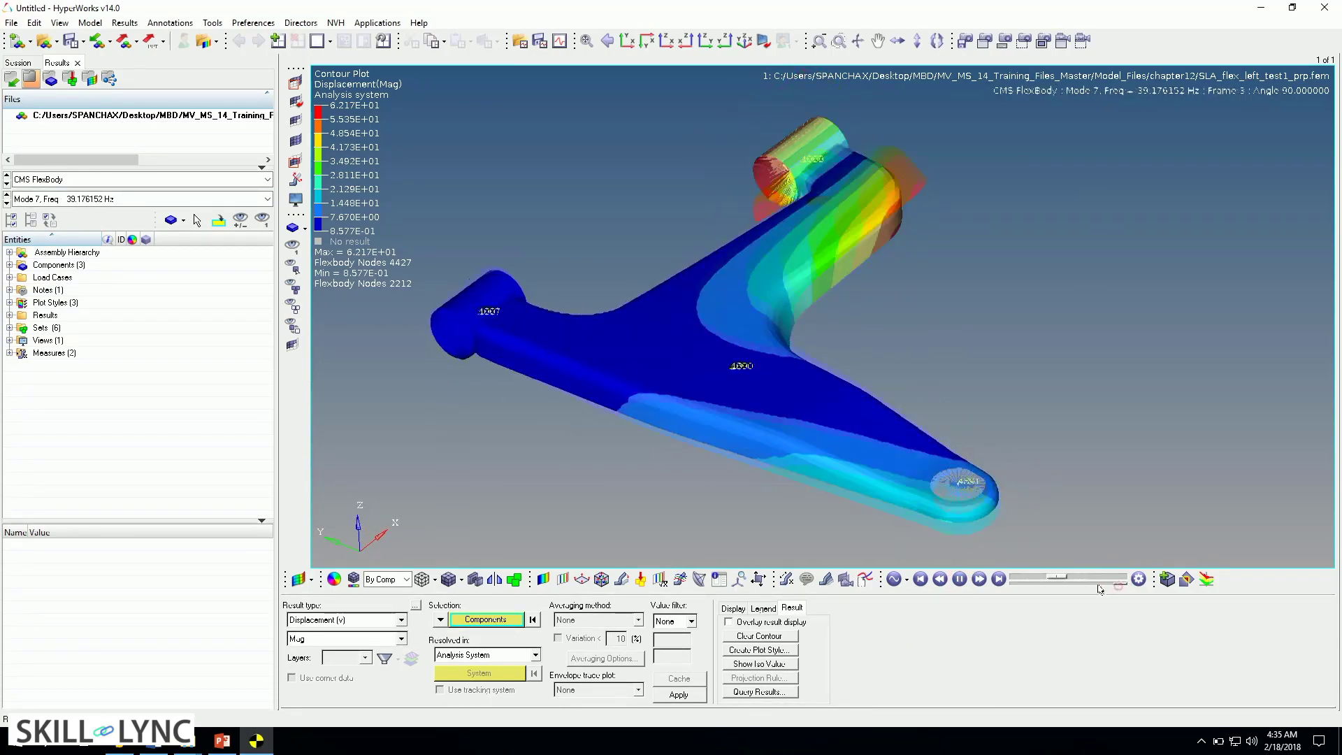
left_click_drag(1121, 585, 1054, 586)
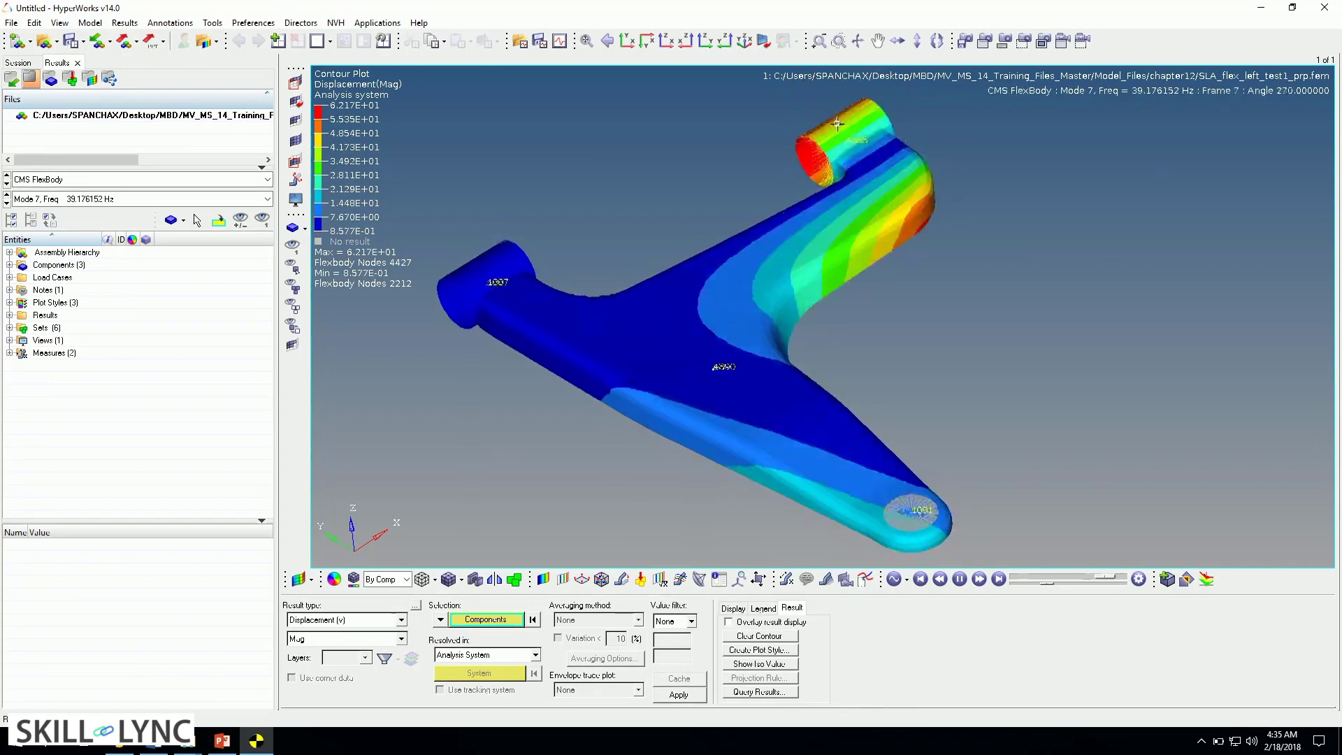
left_click_drag(914, 387, 956, 369, "ctrl")
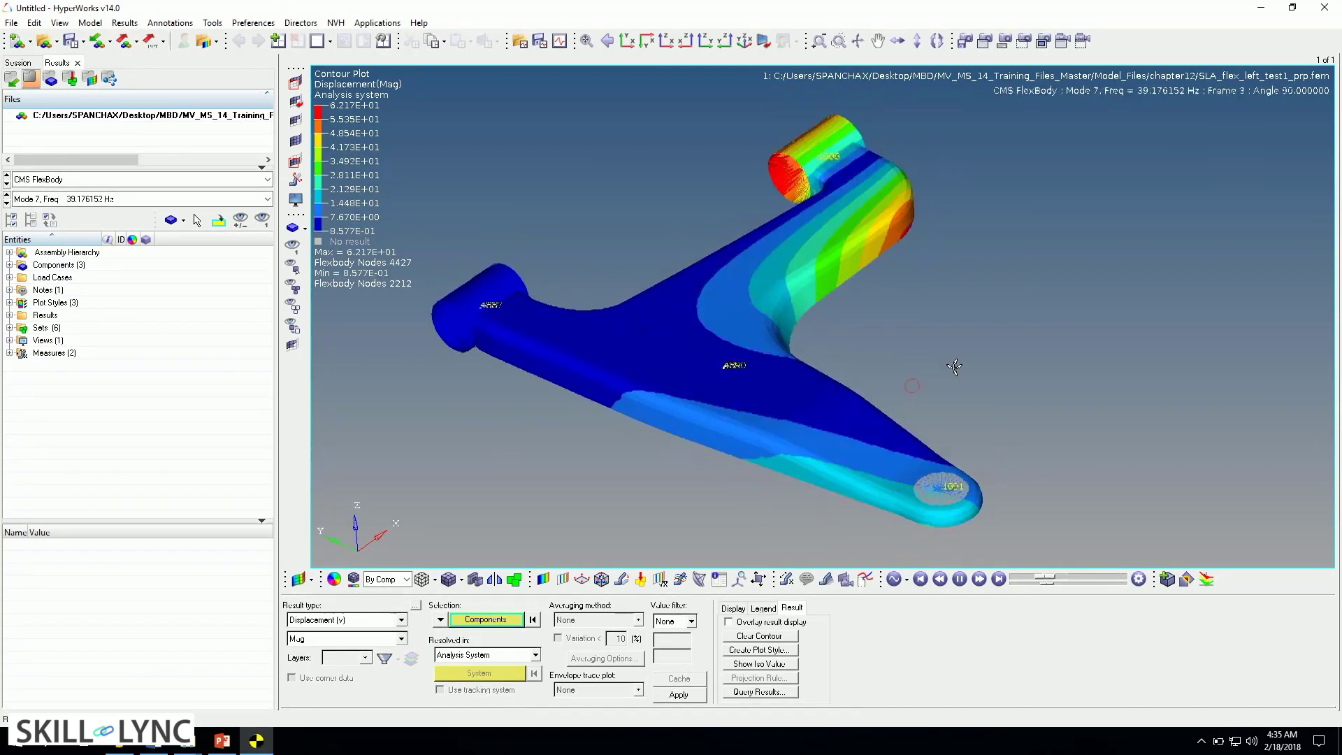
middle_click(932, 355, "ctrl")
right_click_drag(932, 357, 869, 317, "ctrl")
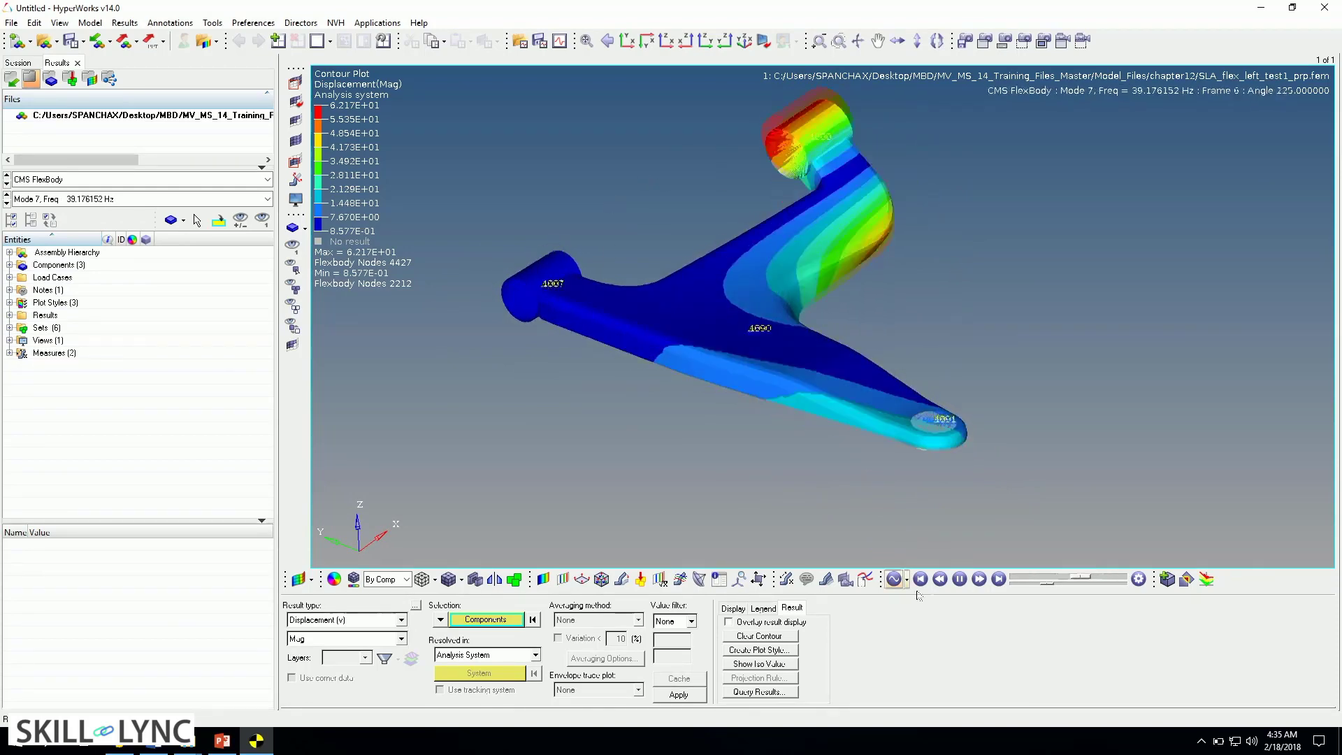
left_click(959, 579)
left_click(959, 580)
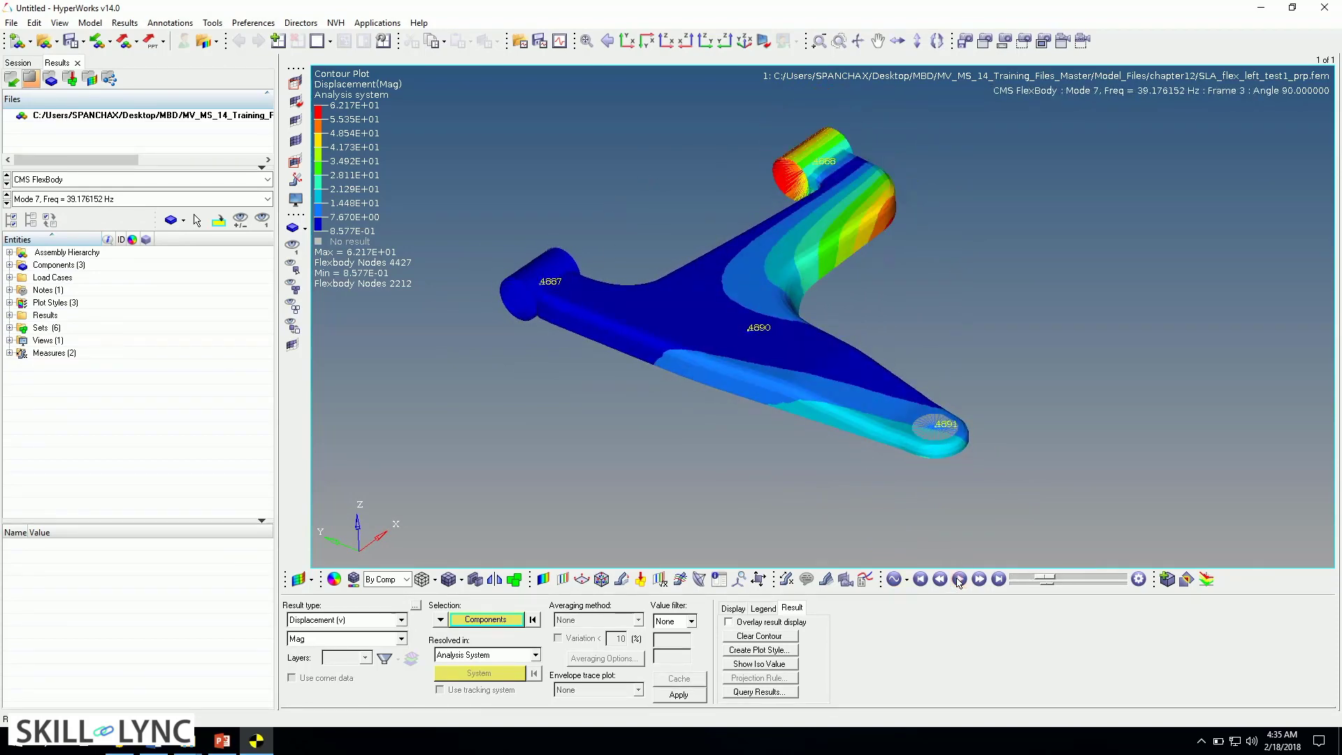
Switch the window from HyperView to MotionView, erasing the flexbody results shown in it
left_click_drag(1026, 401, 1000, 415, "ctrl")
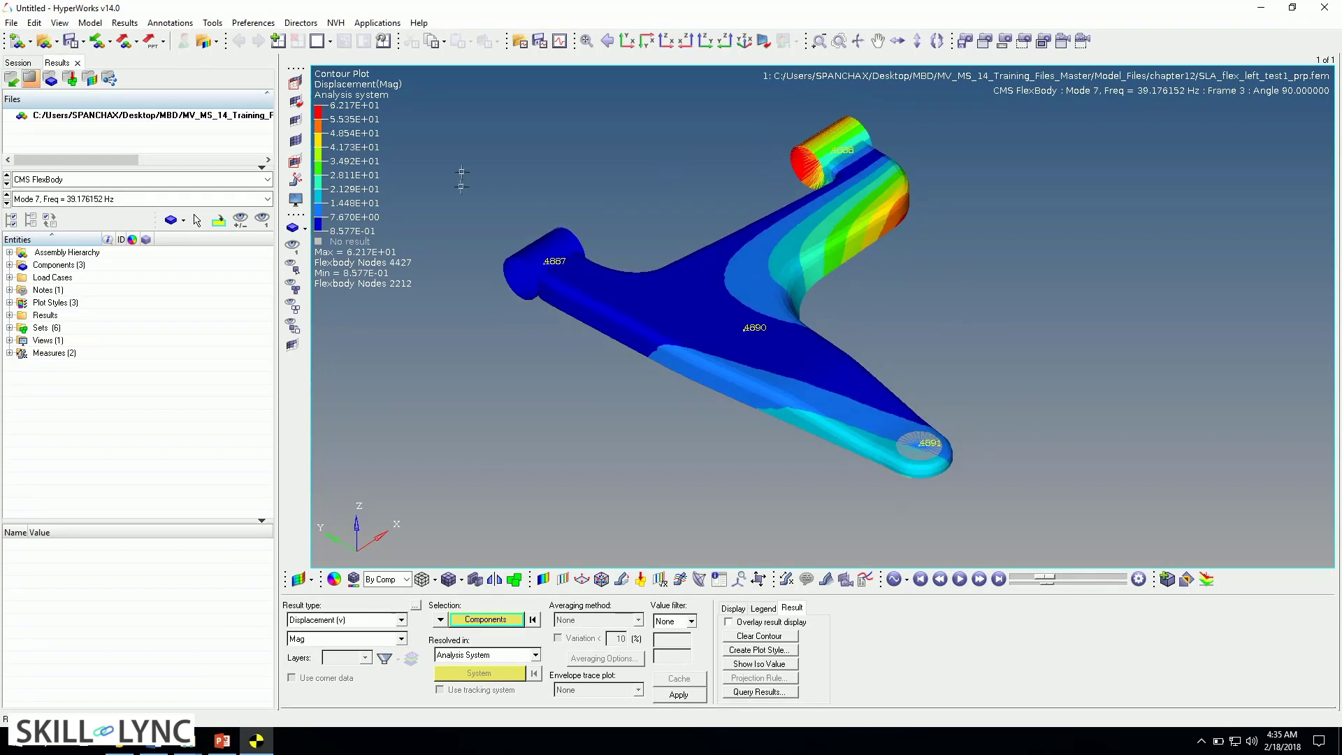
left_click(312, 583)
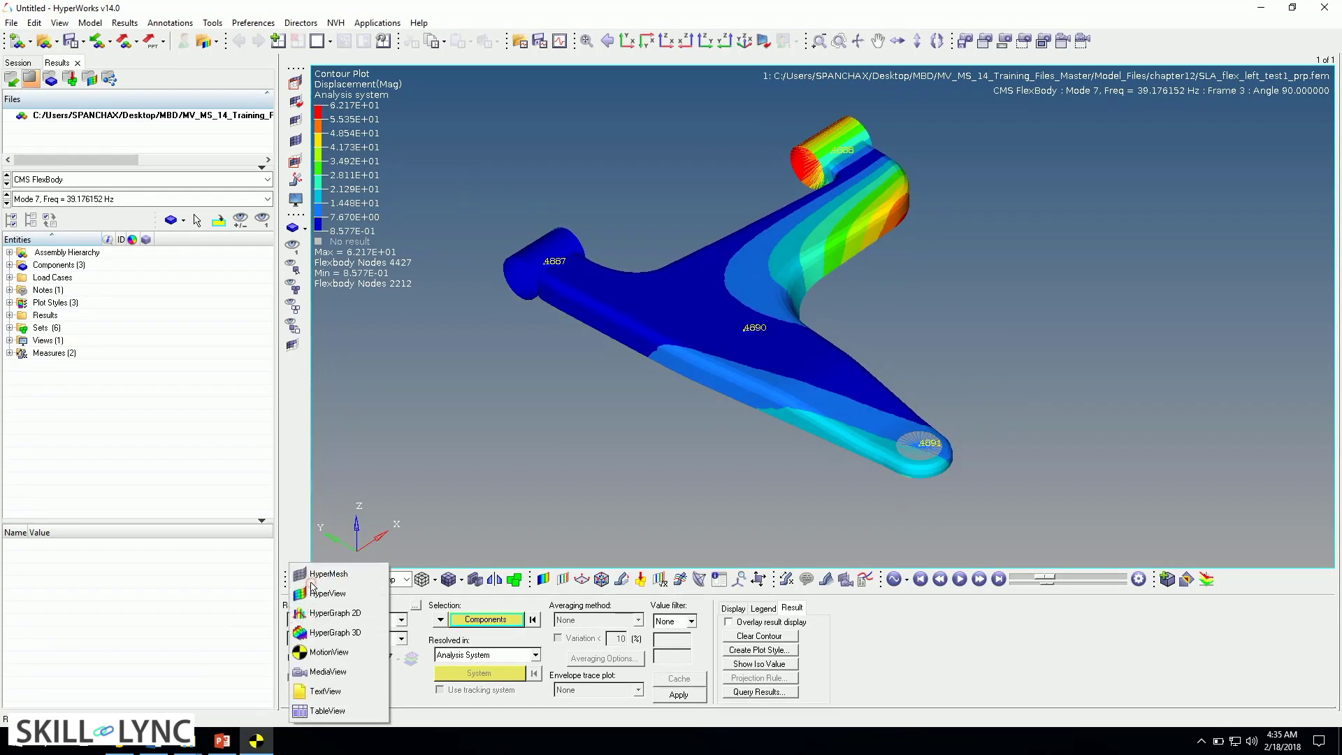
left_click(318, 653)
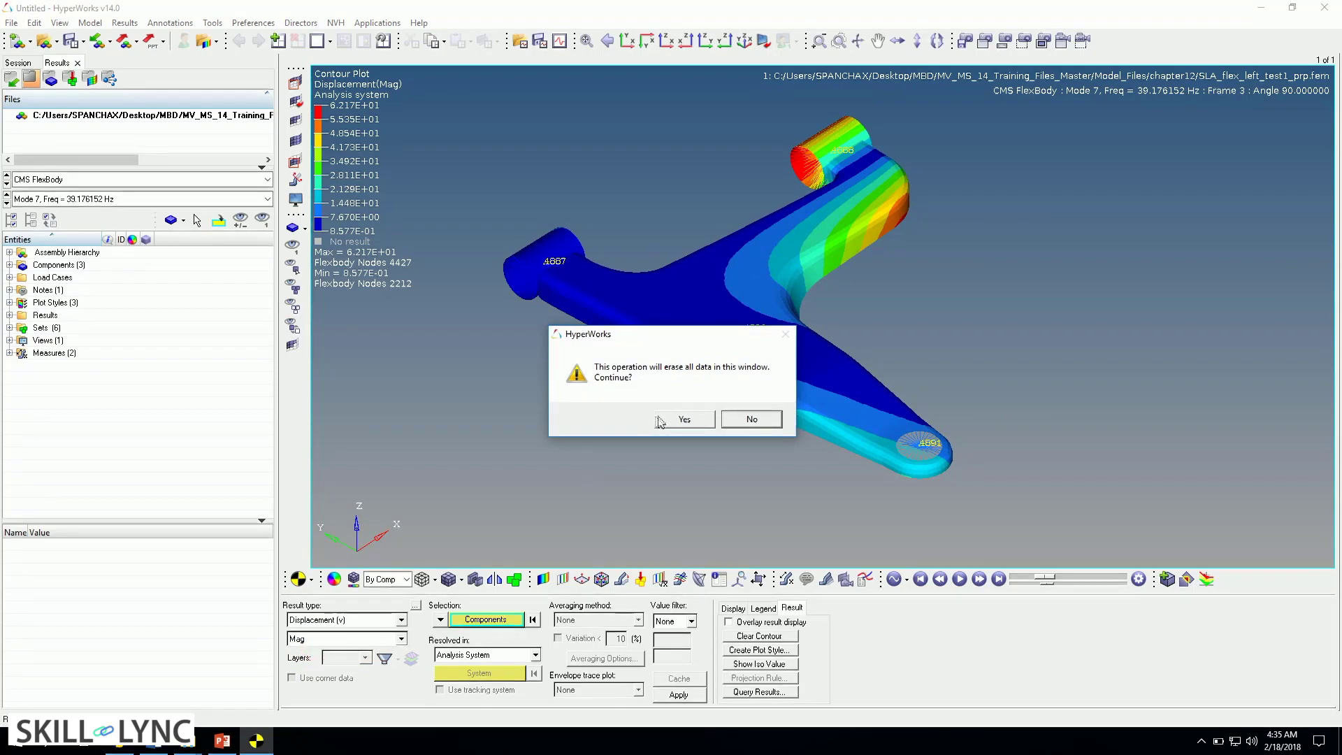
left_click(685, 417)
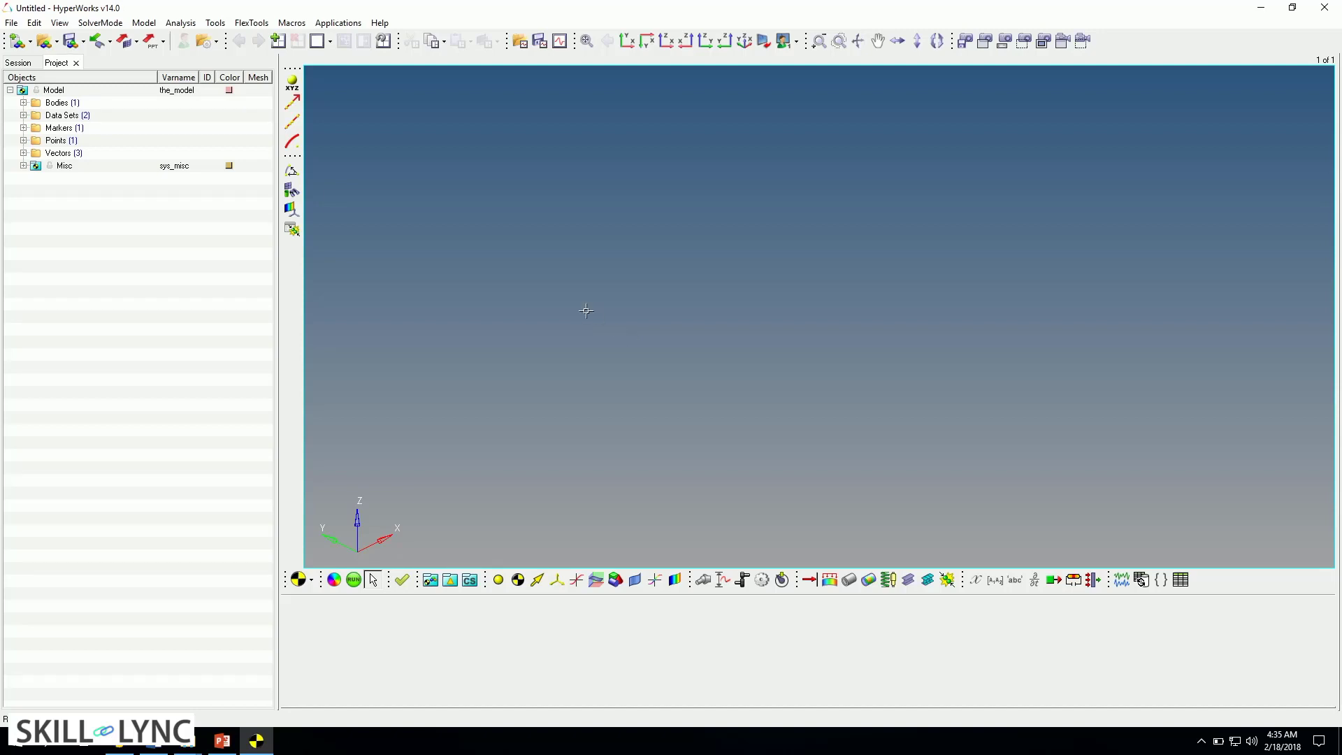
Start Flex Prep and set the flexbody file translation to Mirror existing h3d flexbody
left_click(251, 23)
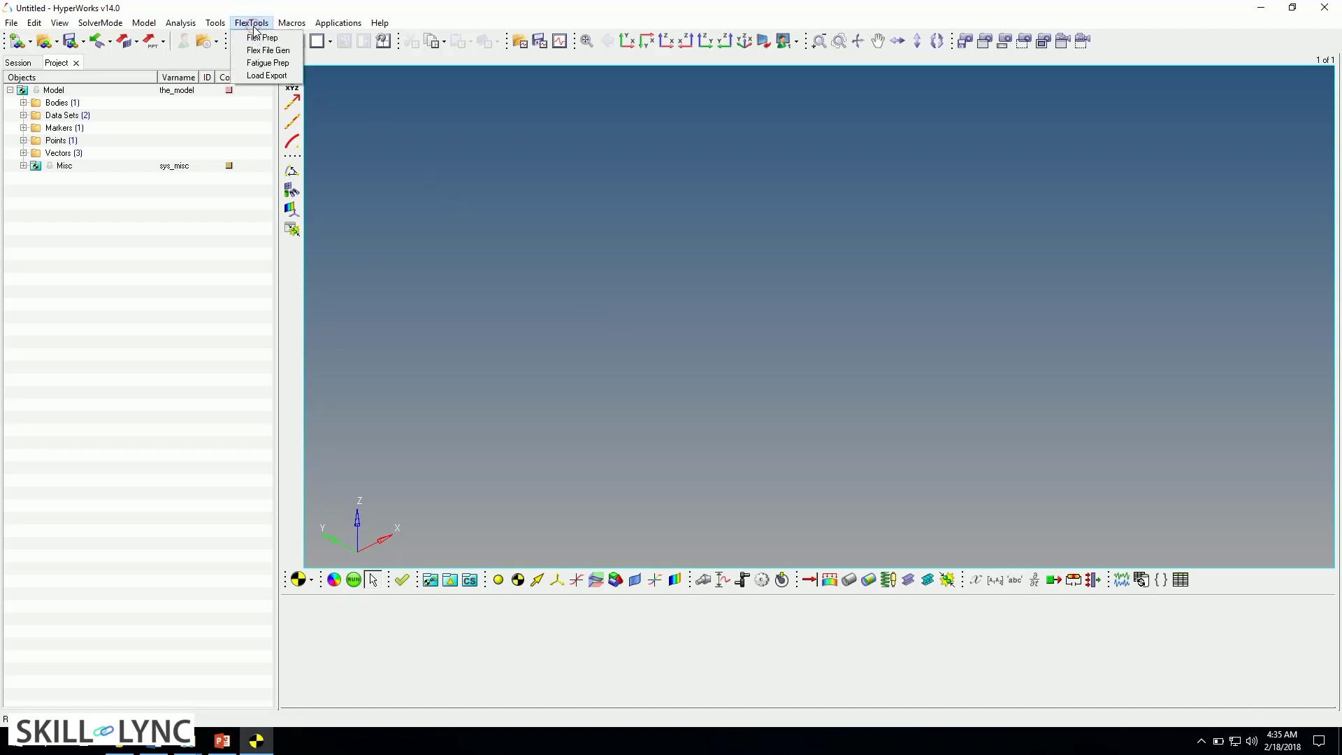
left_click(256, 39)
left_click_drag(238, 44, 644, 114)
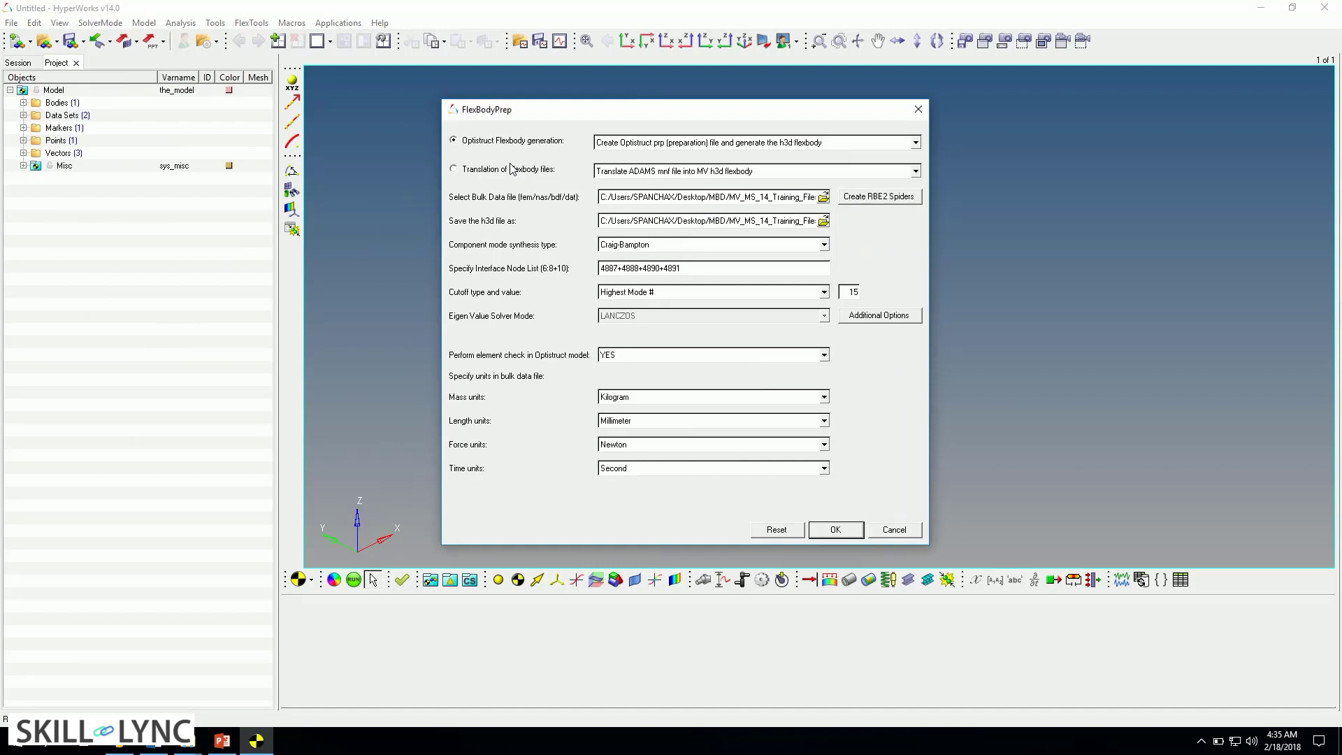
left_click(467, 173)
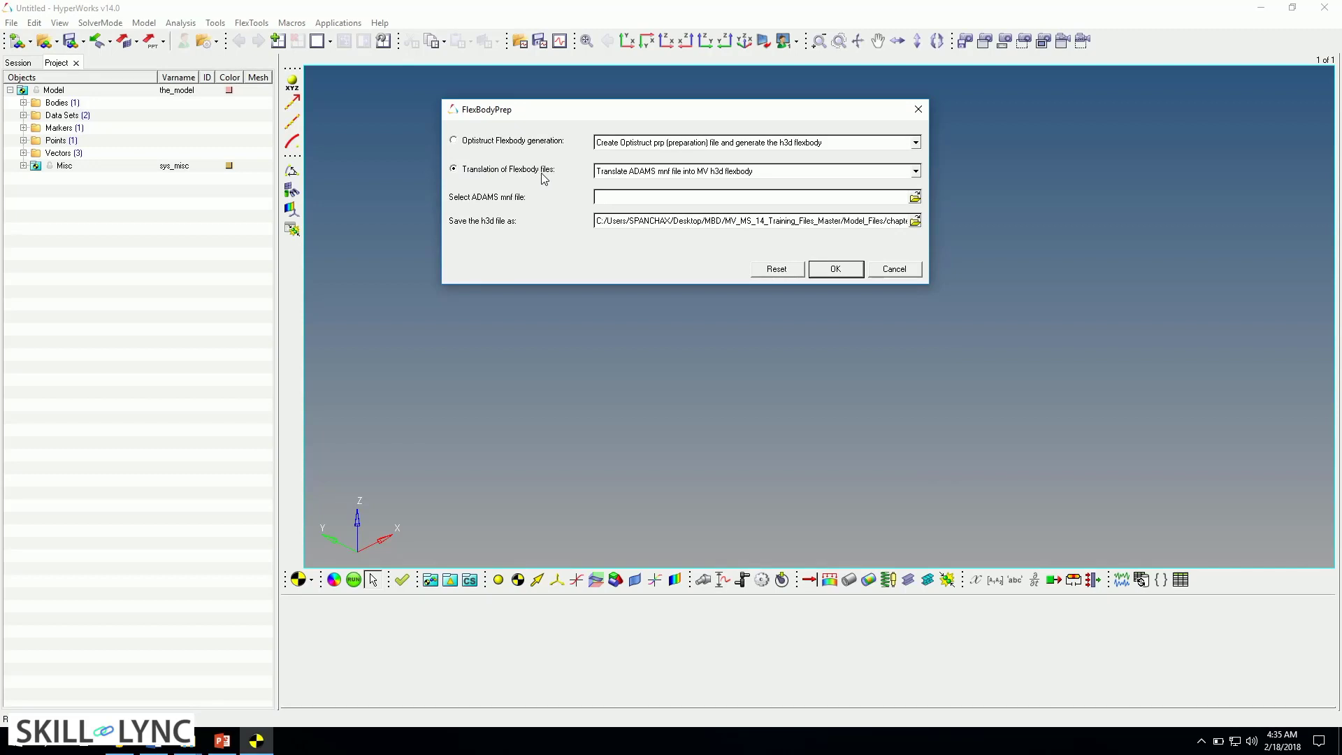
left_click(677, 174)
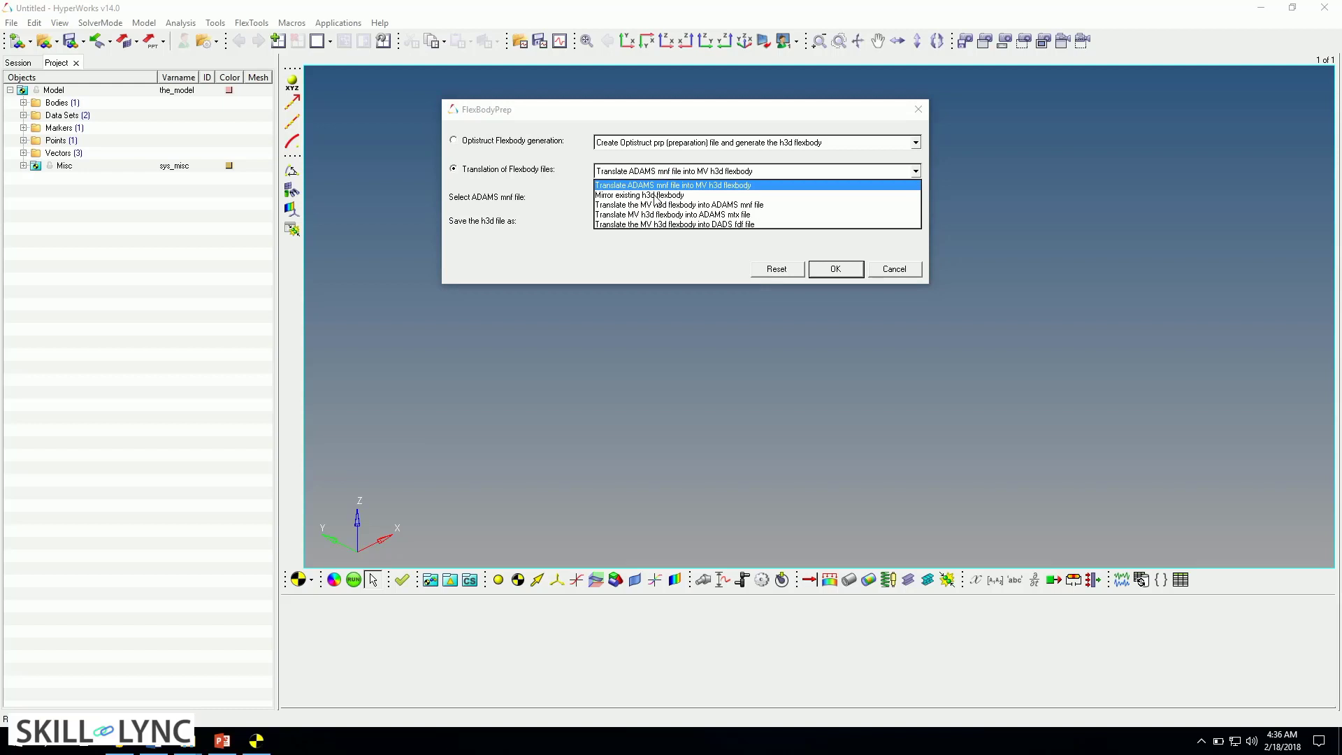
left_click(657, 195)
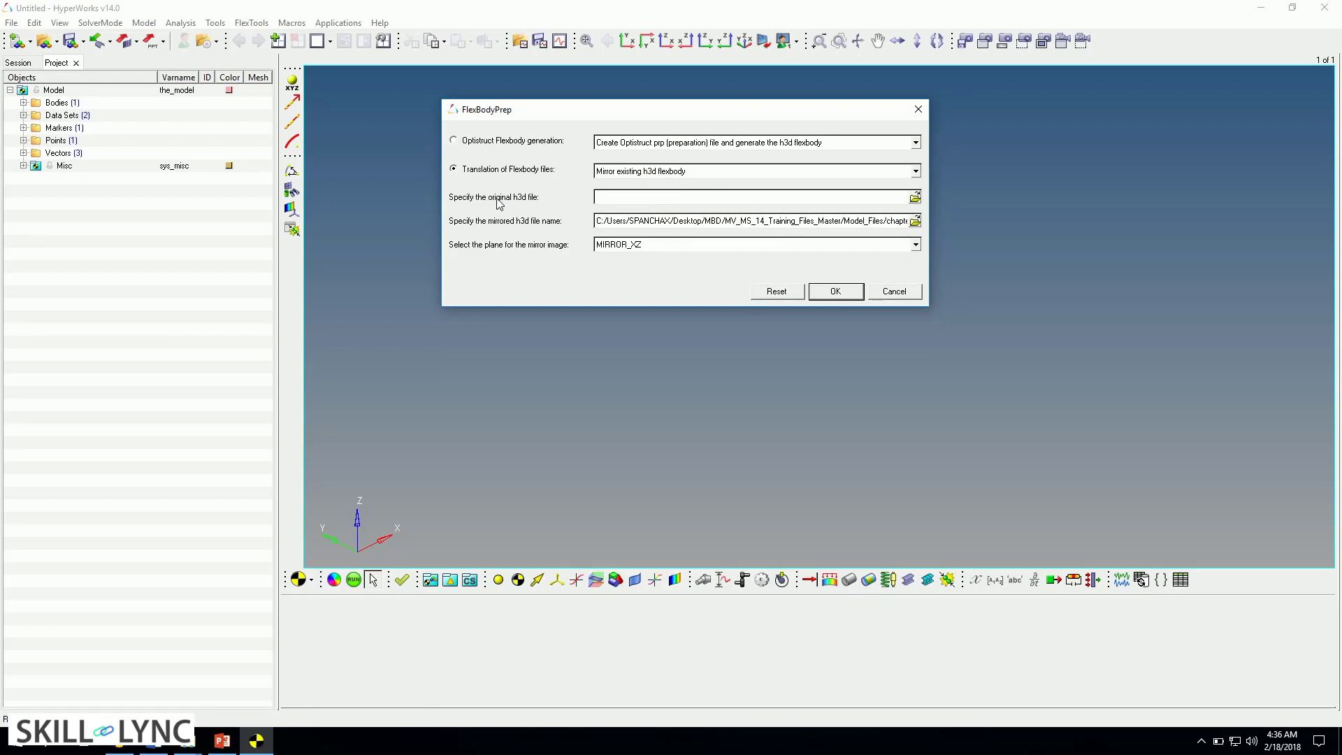
Specify sla_flex_left_test1.h3d from the MV_MS_14_Training_Files_Master/Model_Files/chapter12 folder as the original h3d file
left_click(915, 199)
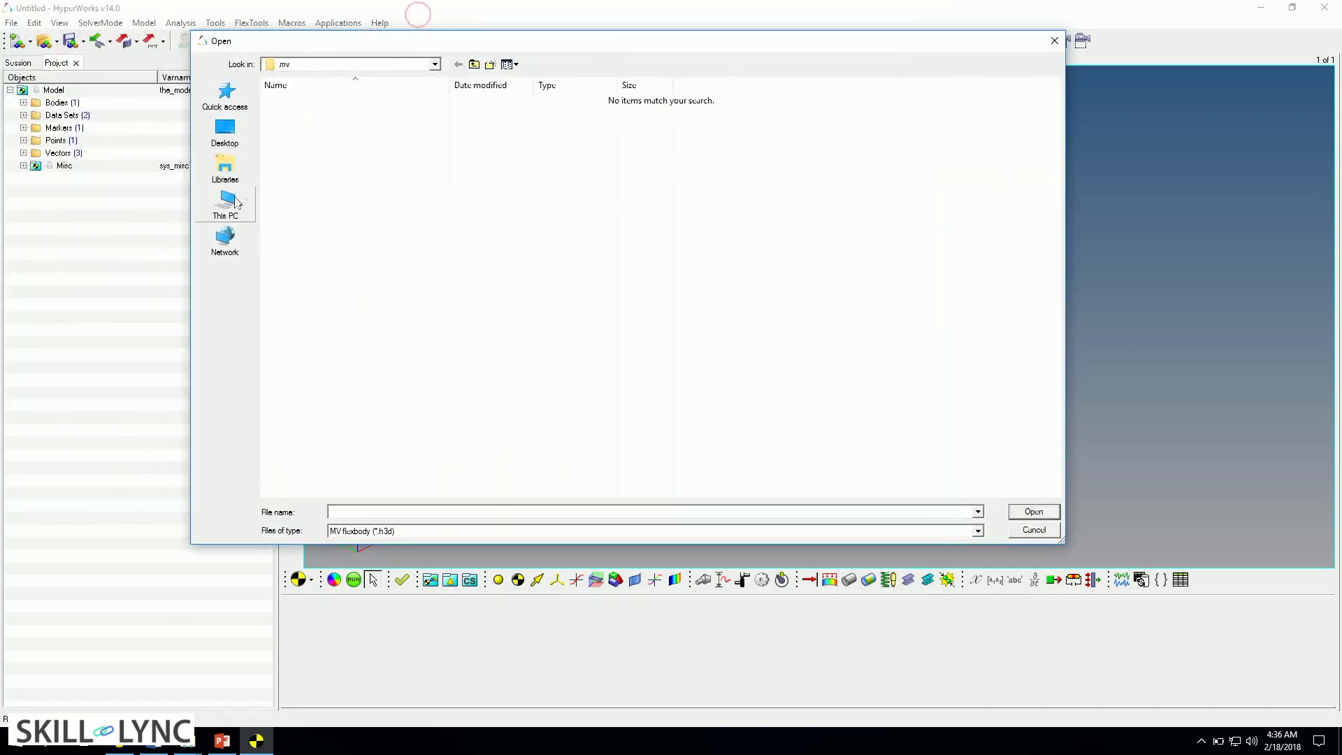
left_click(225, 133)
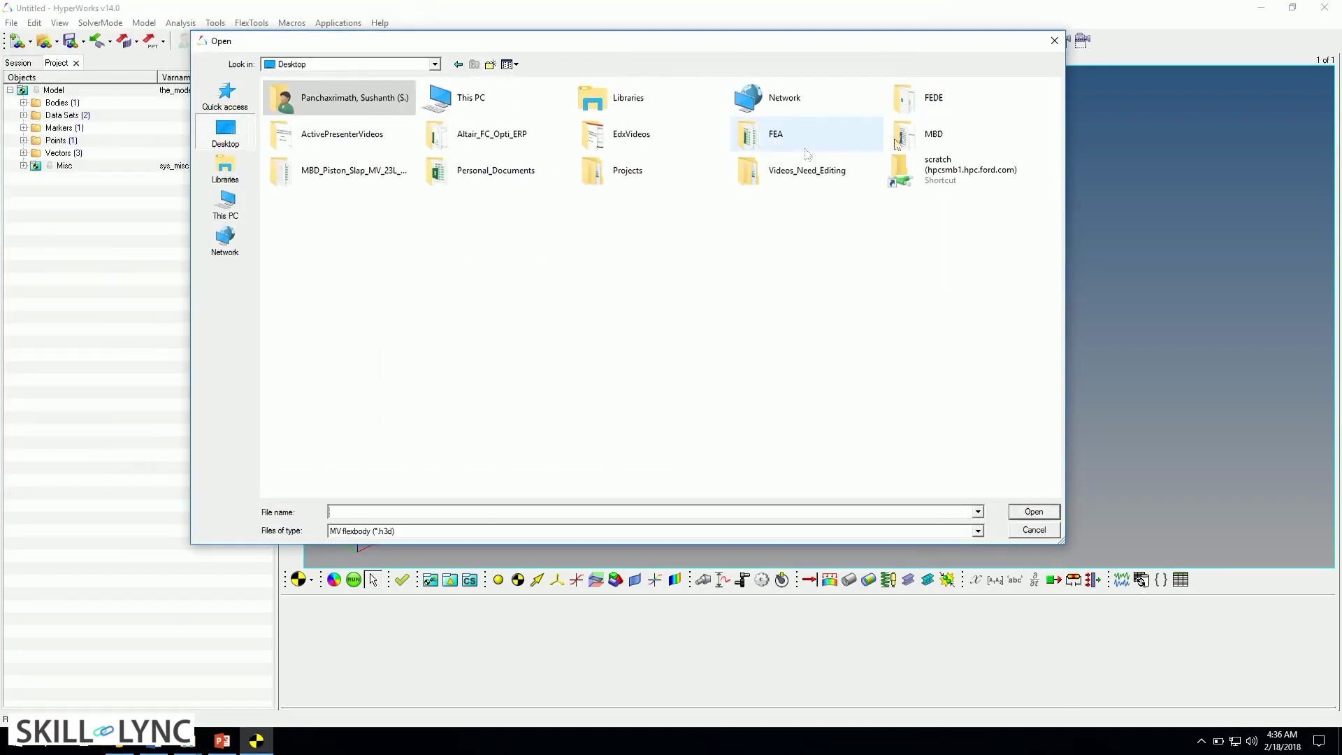
double_click(919, 135)
double_click(306, 114)
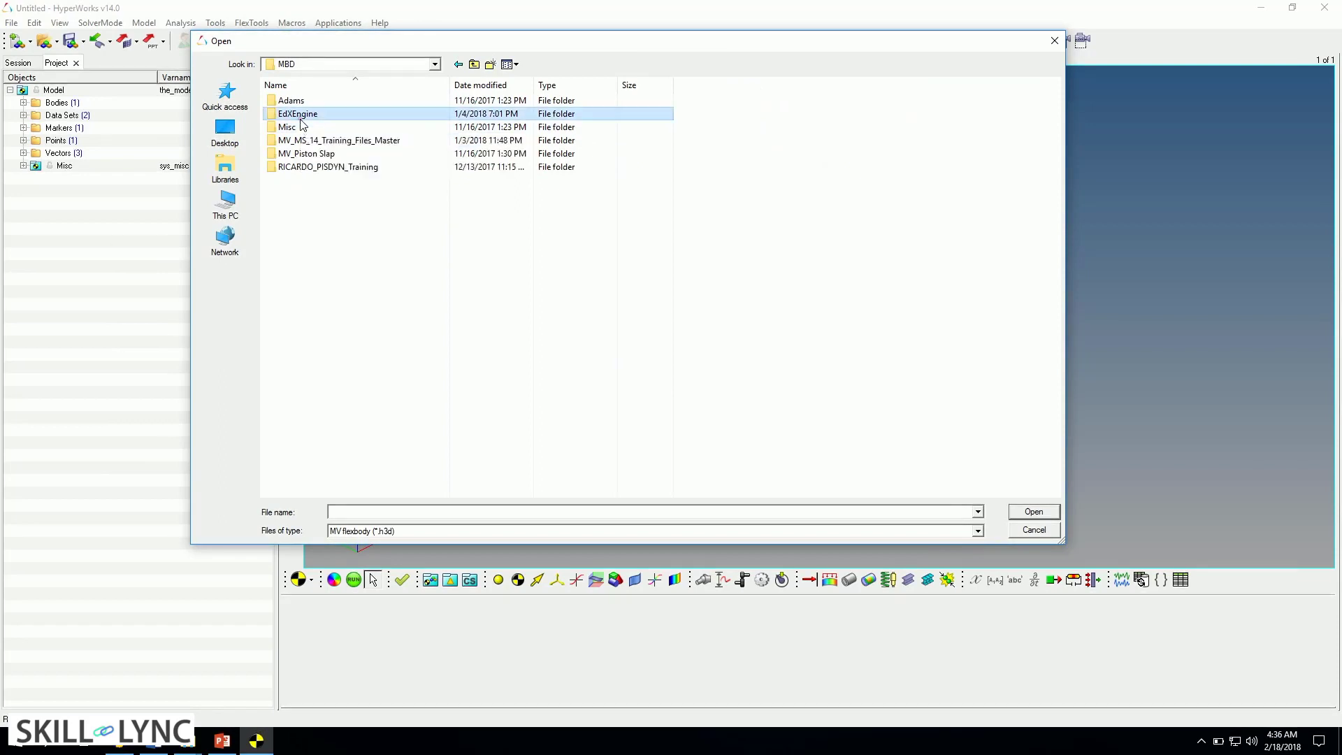
left_click(474, 63)
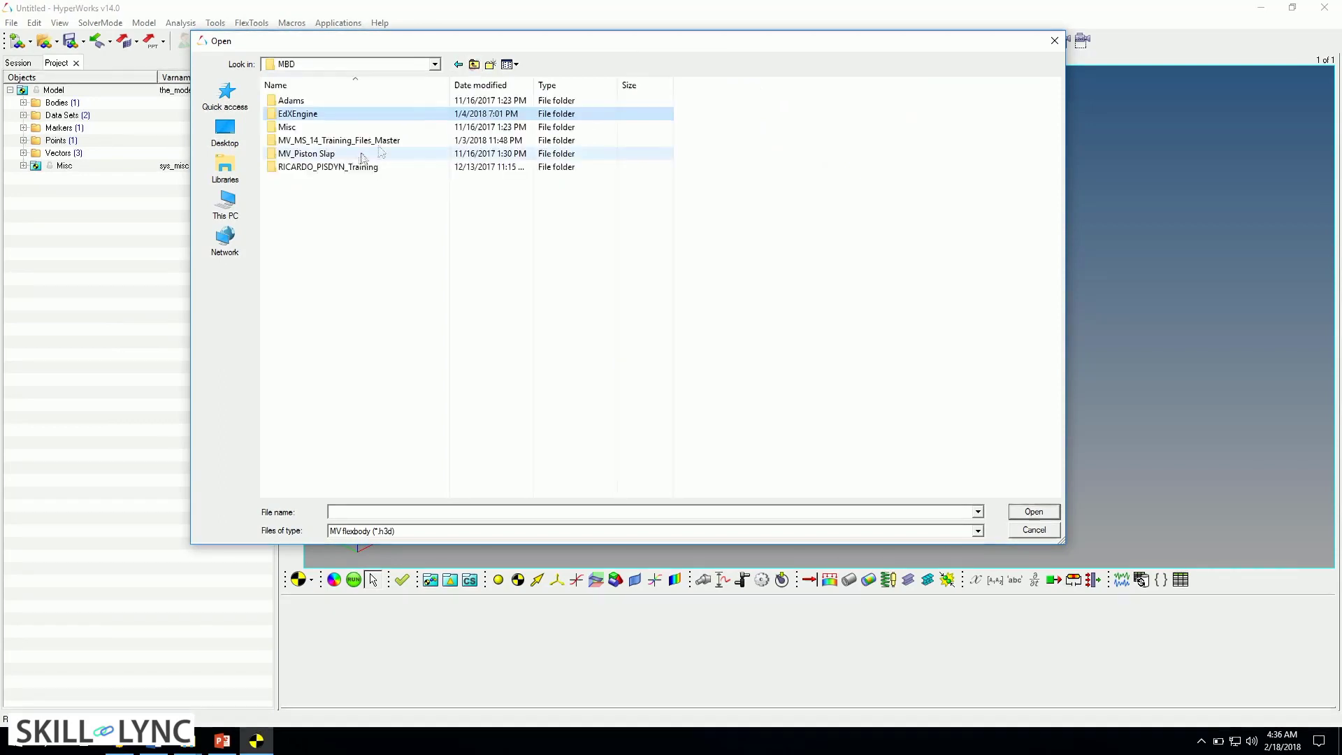
double_click(338, 140)
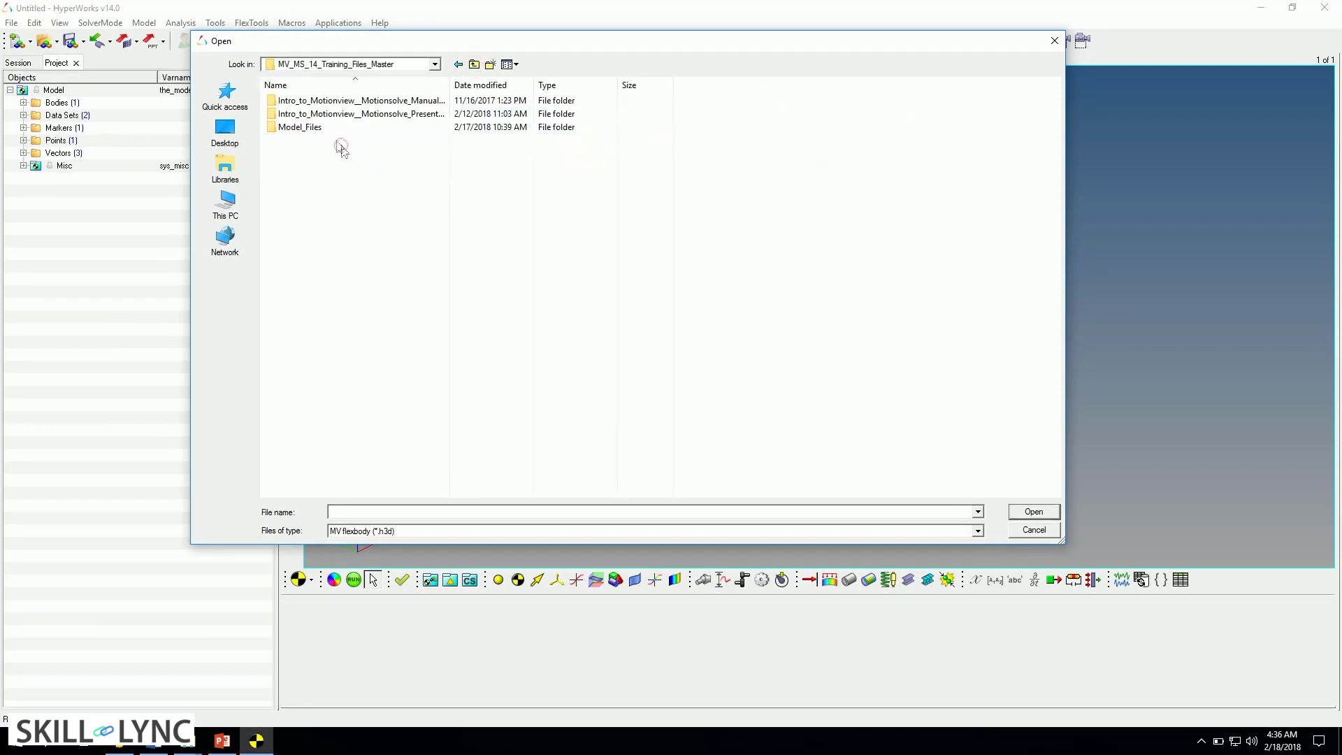
double_click(301, 129)
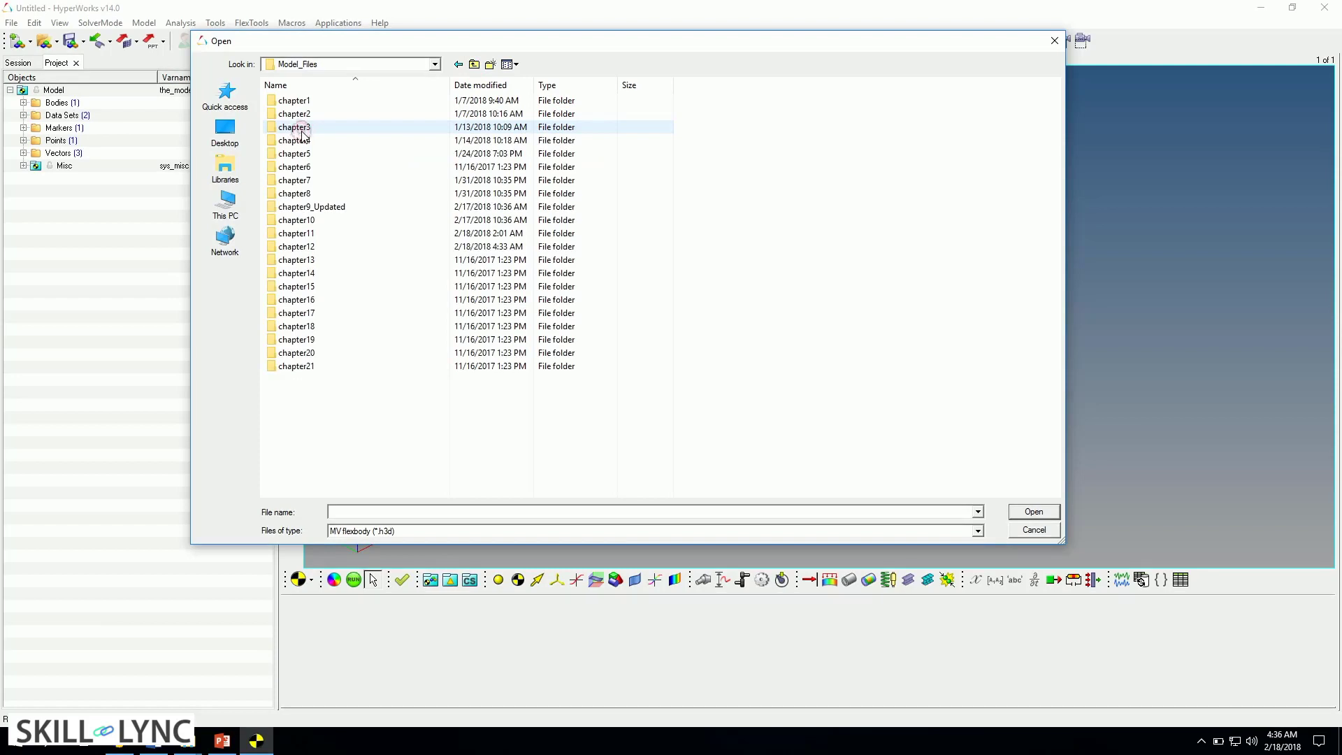
double_click(311, 248)
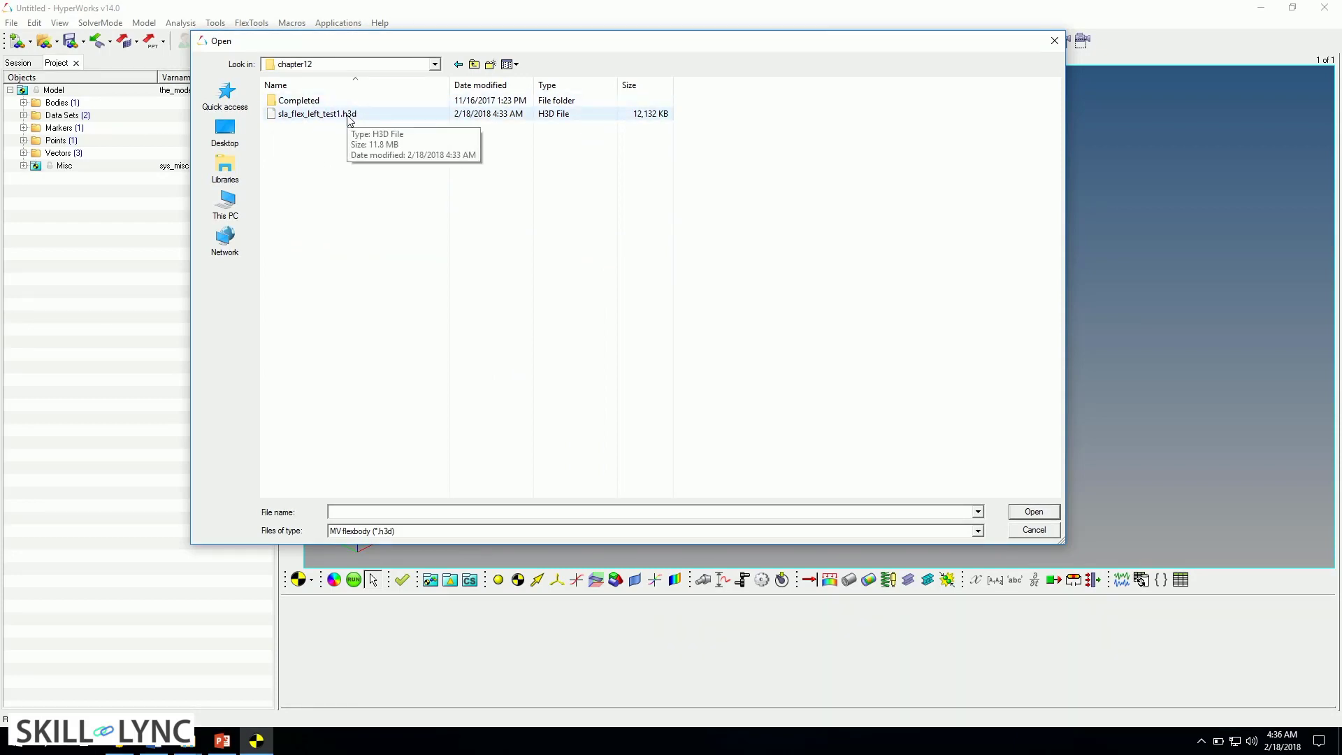
left_click(348, 116)
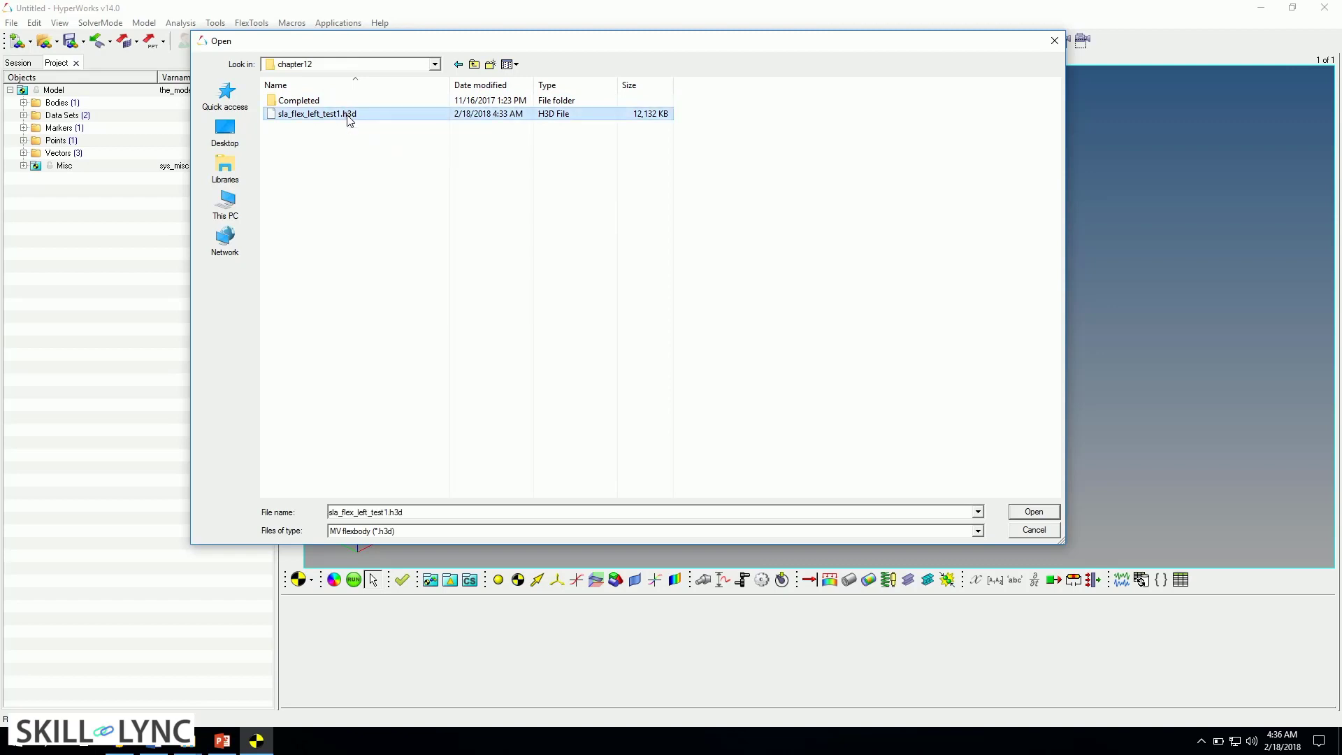
left_click(1034, 511)
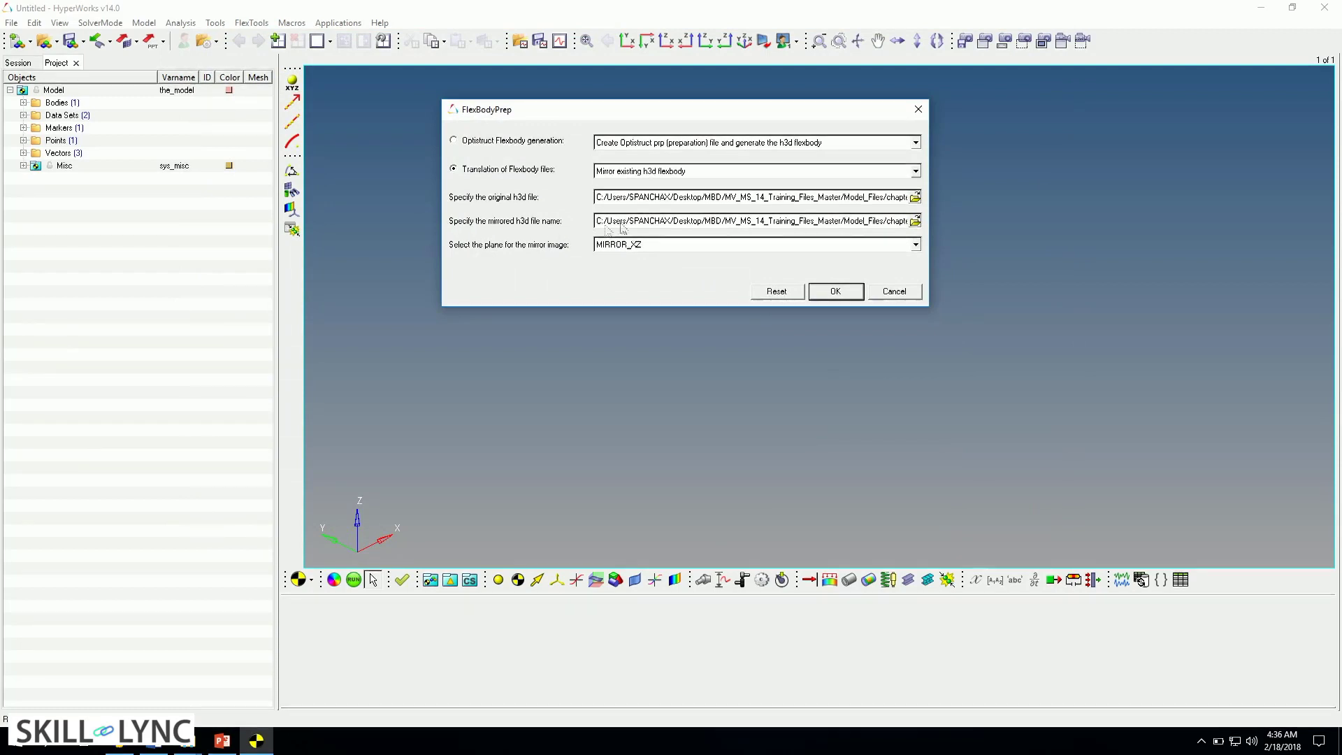
Name the mirrored file sla_flex_right_test1.h3d in chapter12 and generate it with the MIRROR_XZ plane
left_click(915, 222)
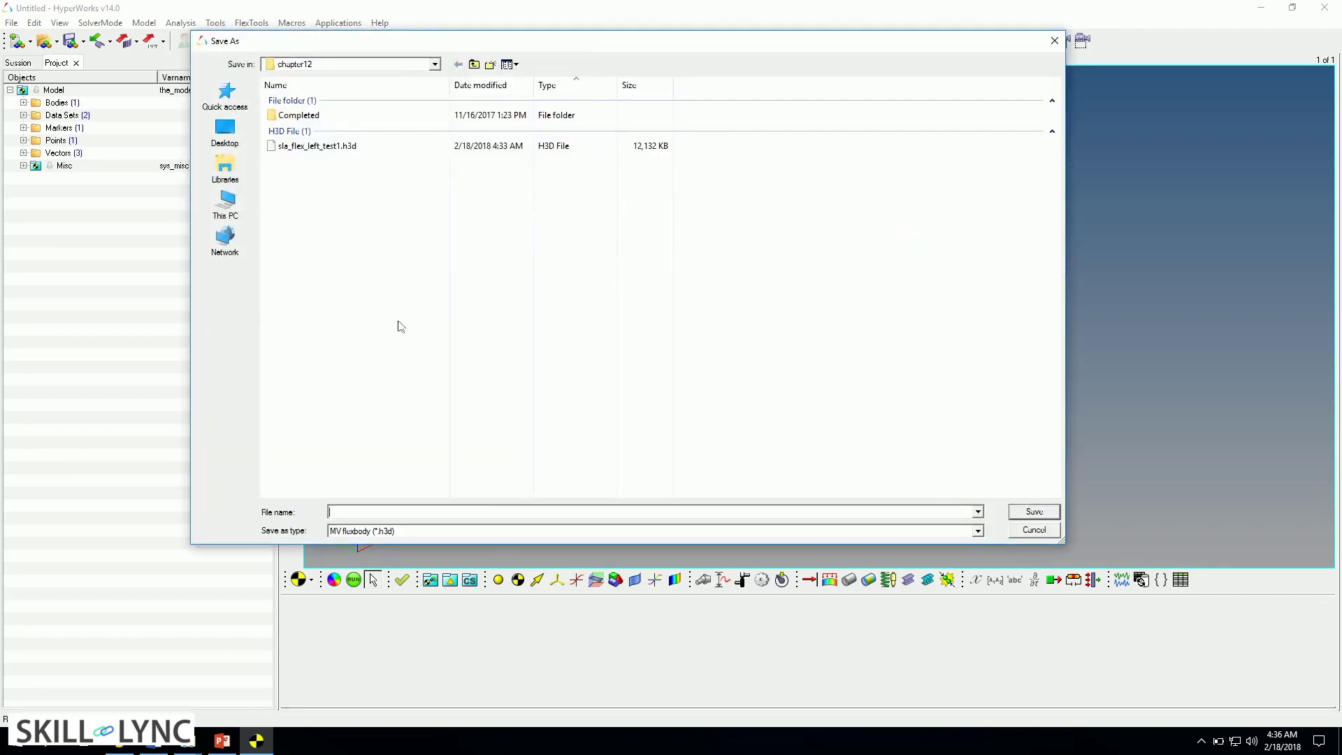
left_click(312, 147)
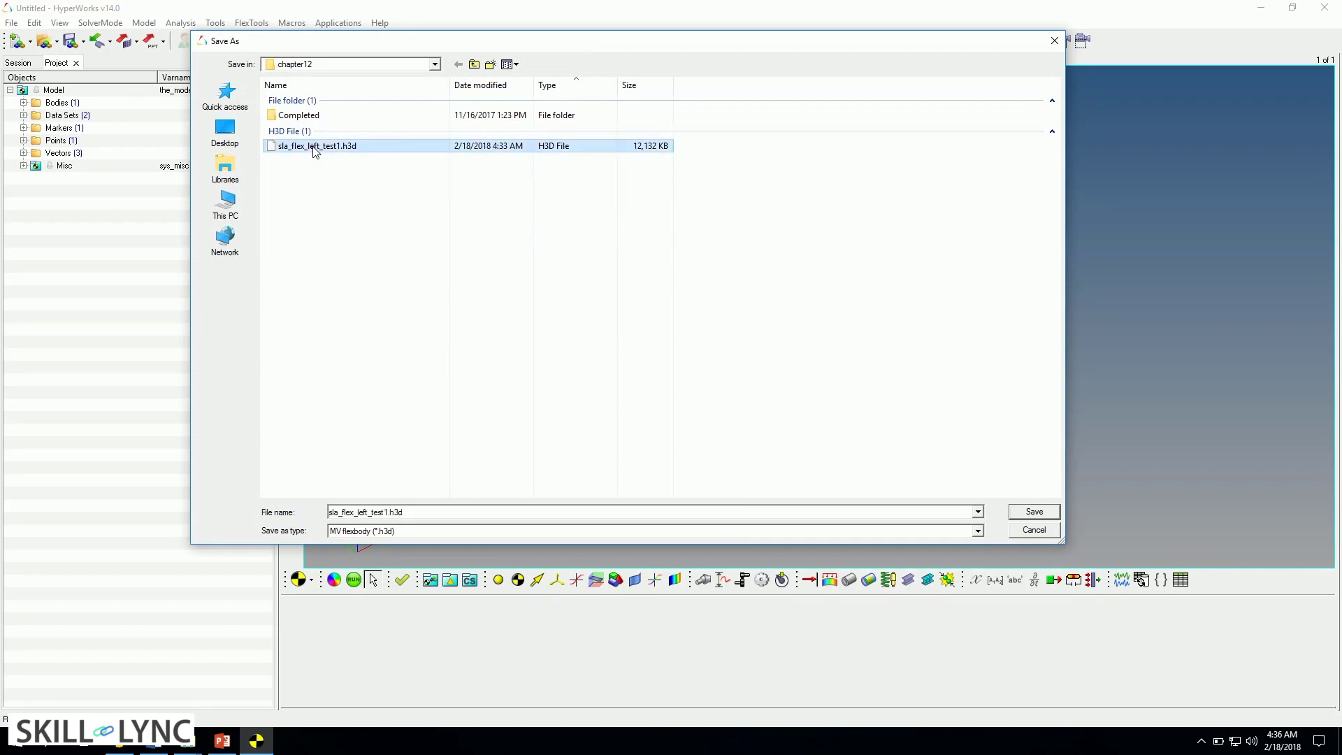
double_click(375, 512)
left_click(366, 511)
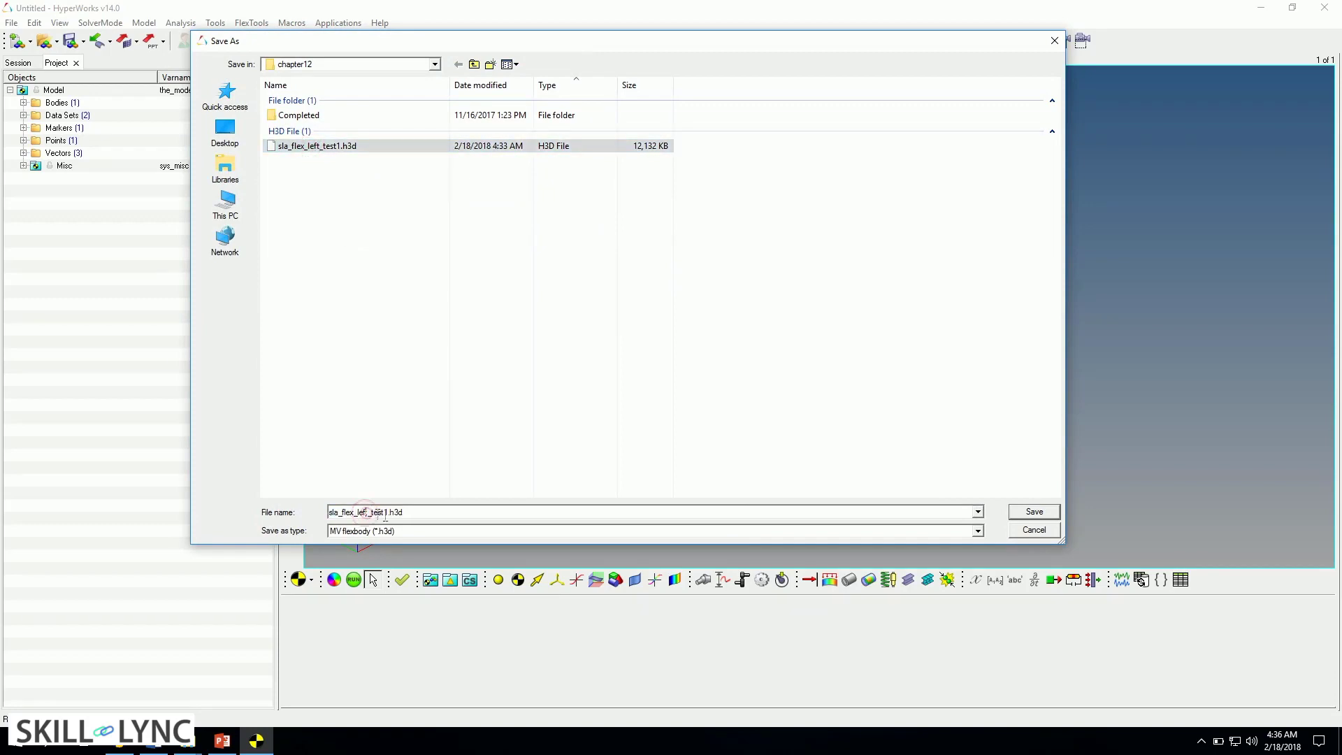
key("BackSpace")
key("BackSpace")
key("BackSpace")
key("BackSpace")
type("right")
left_click(1042, 511)
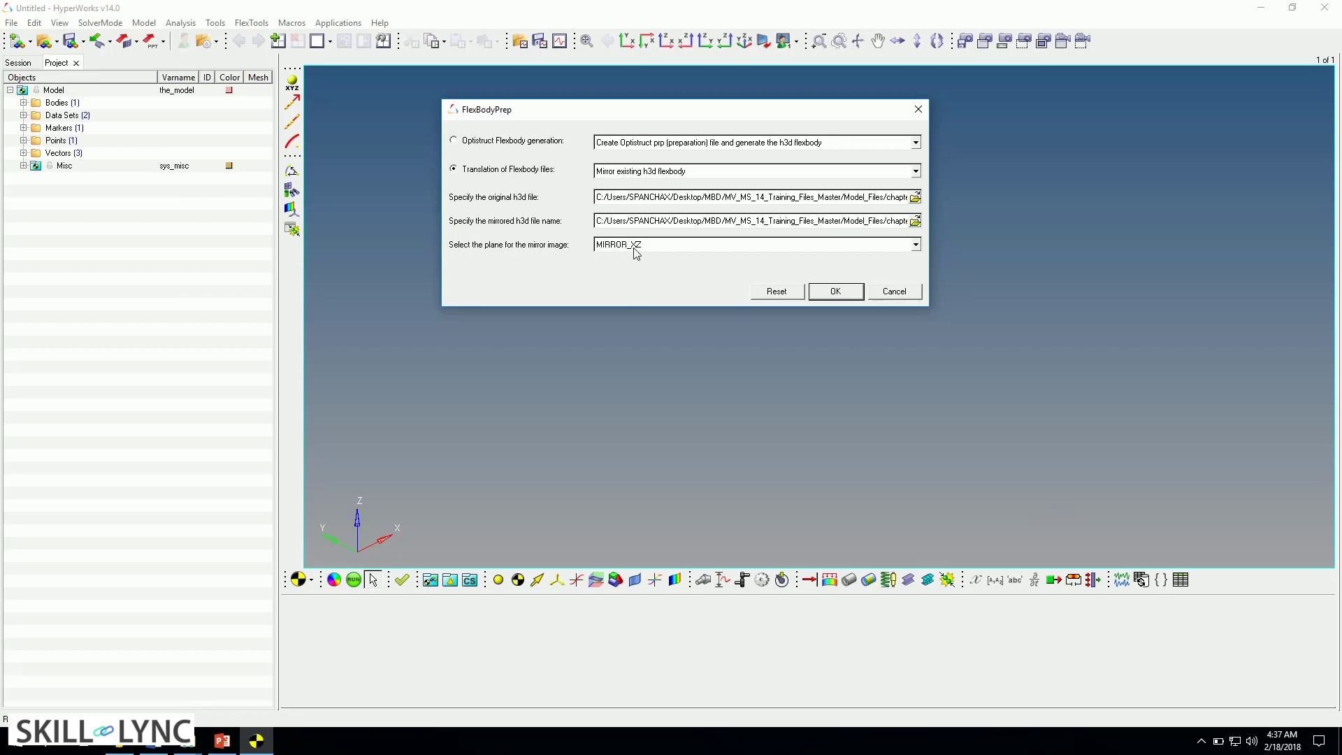
left_click(838, 293)
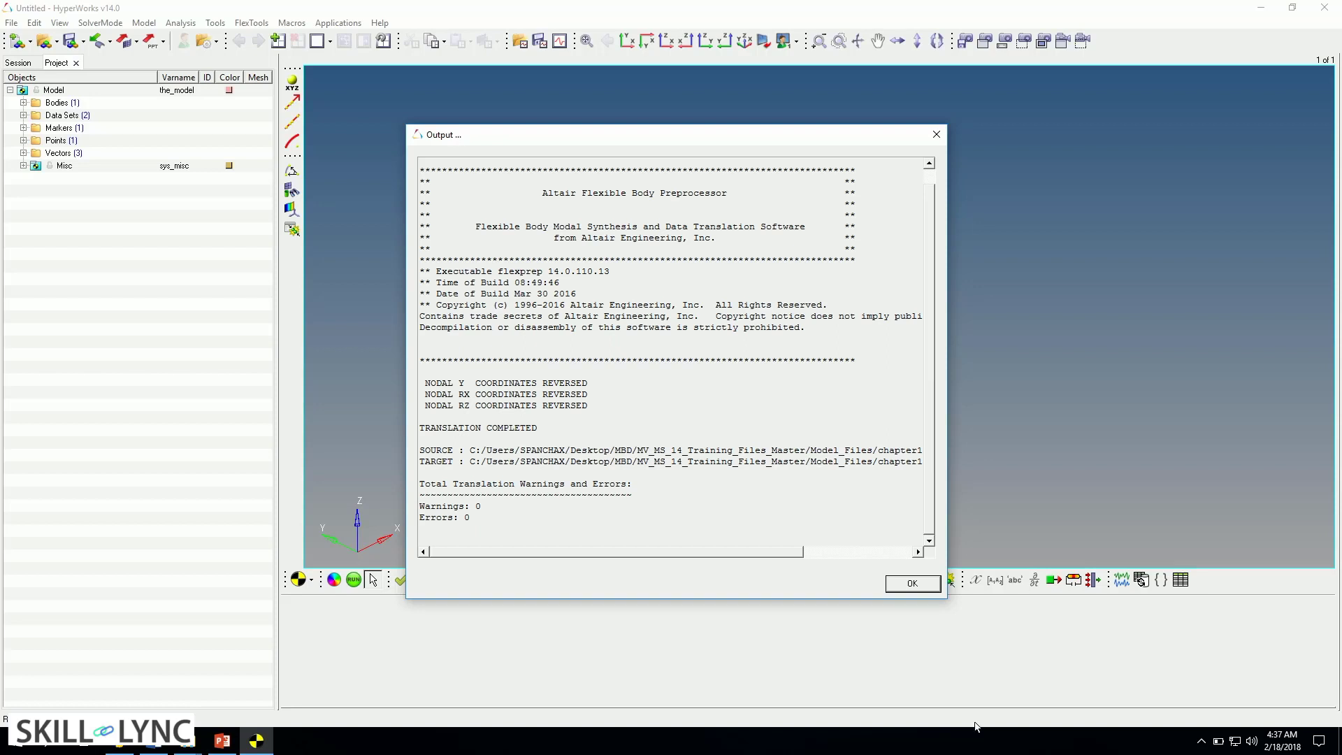
left_click(914, 584)
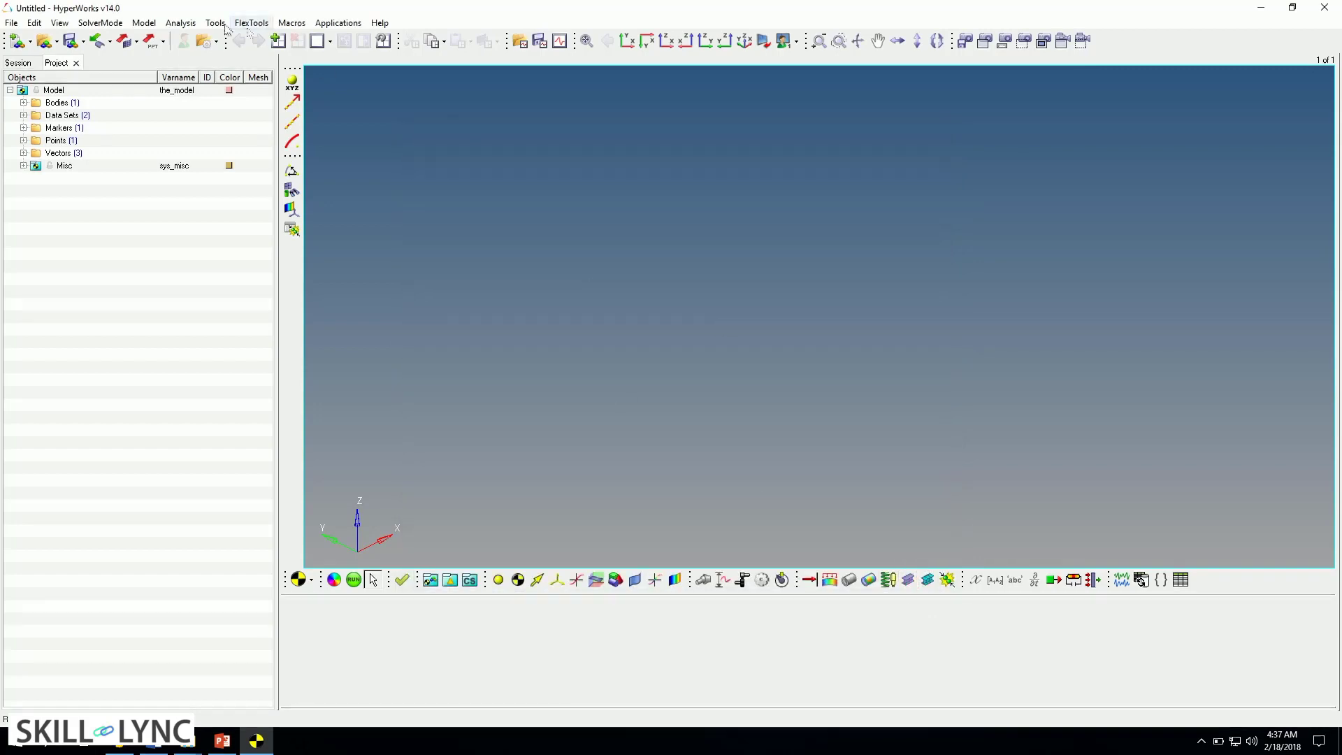
Start the Assembly Wizard for a front end of vehicle model with no driveline
left_click(140, 26)
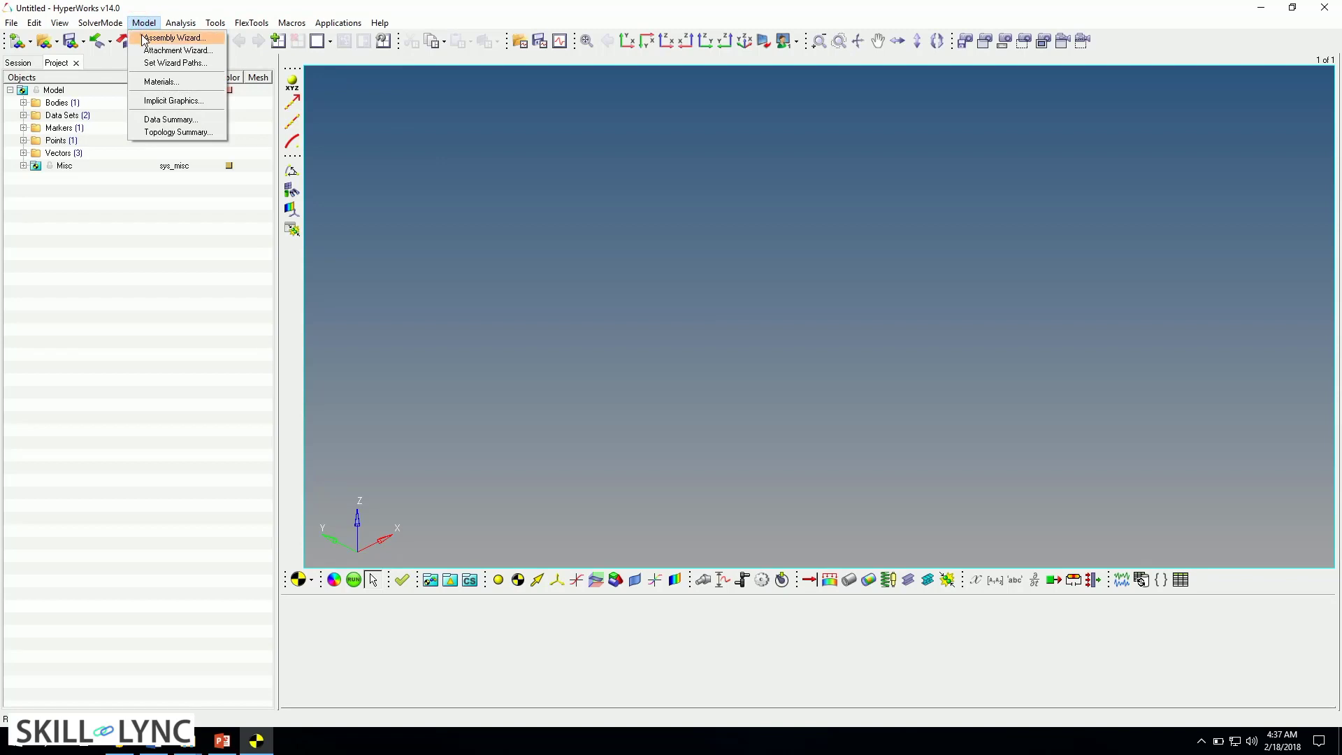
left_click(143, 38)
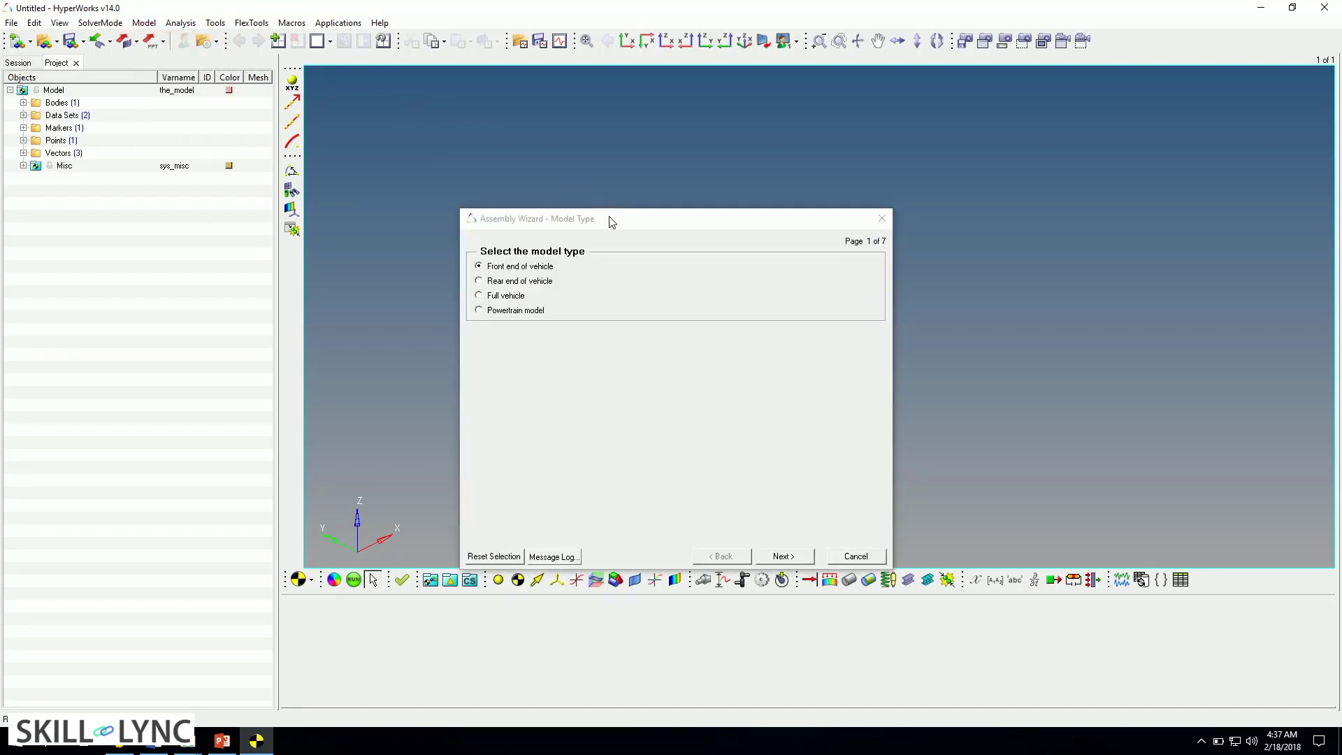
left_click_drag(612, 222, 618, 175)
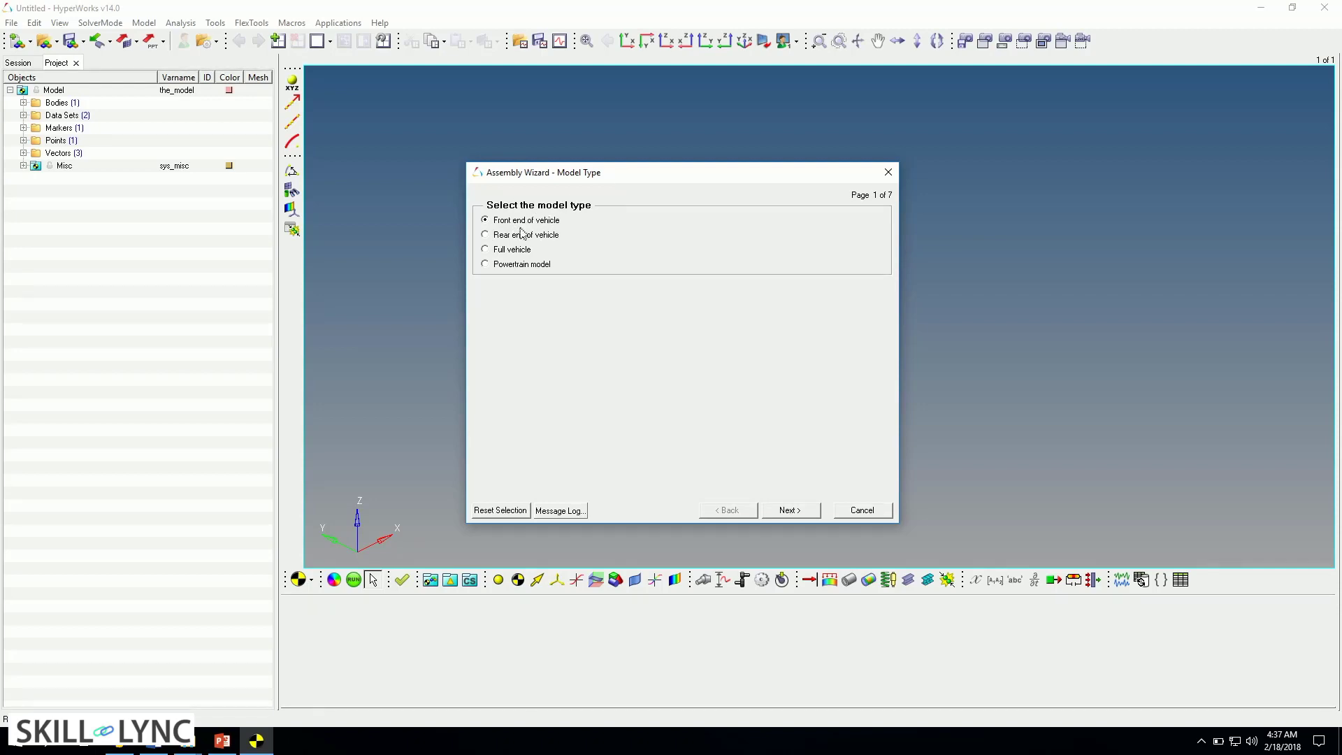
left_click(800, 514)
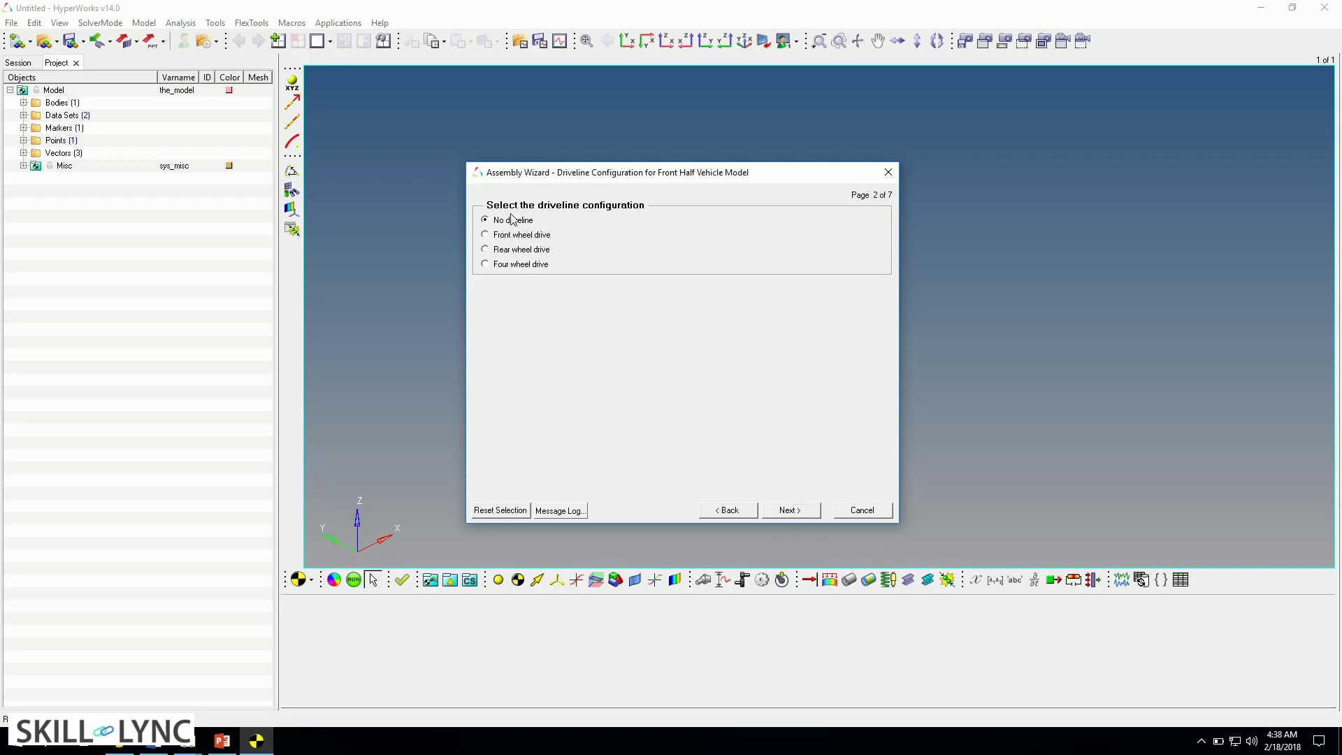
left_click(792, 511)
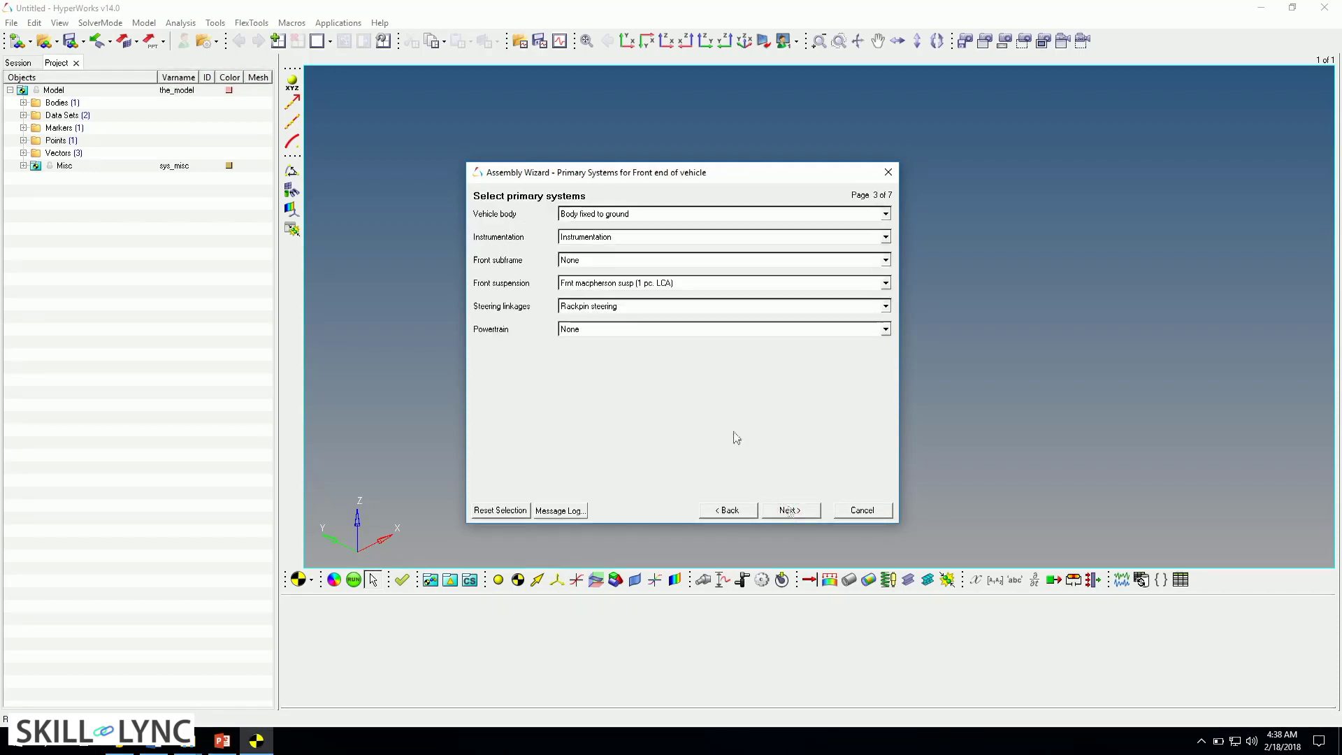
Set the front suspension to Frnt SLA susp (1 pc. LCA) and accept the wizard defaults up to the jounce and rebound bumpers
left_click(573, 283)
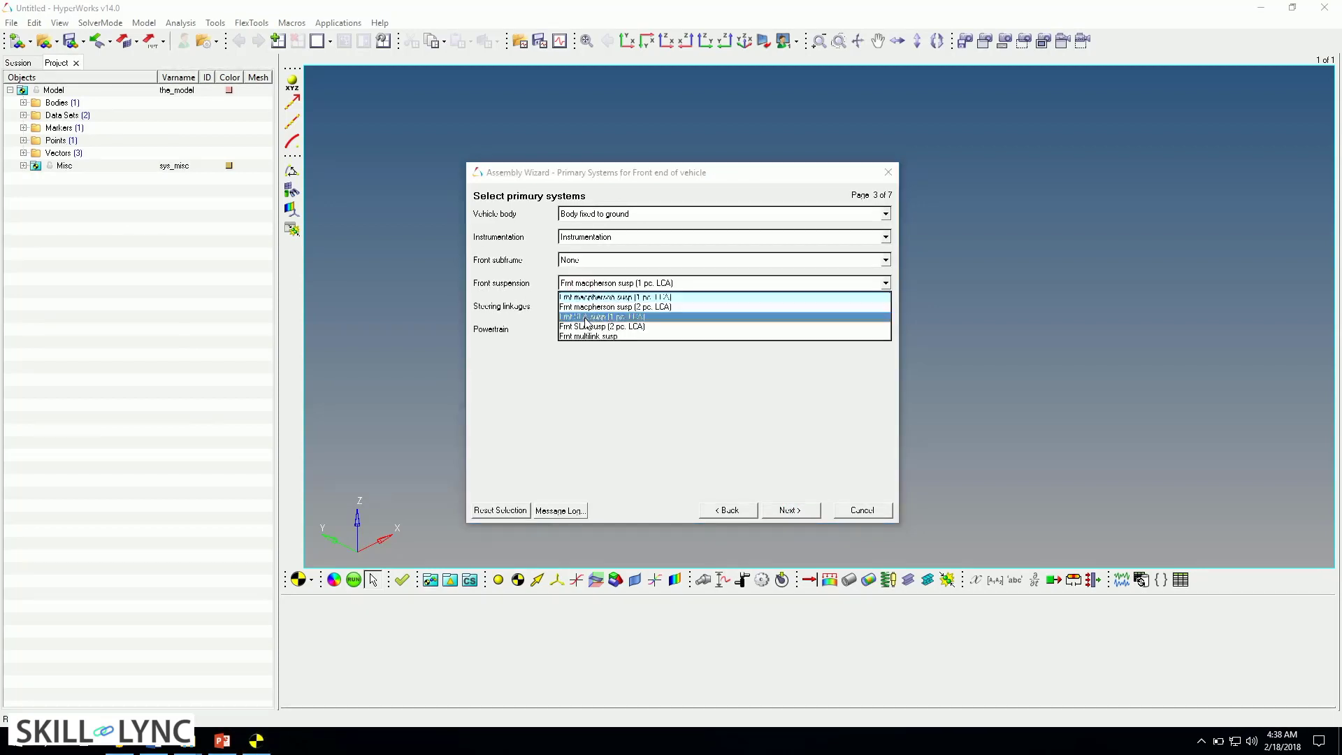
left_click(587, 317)
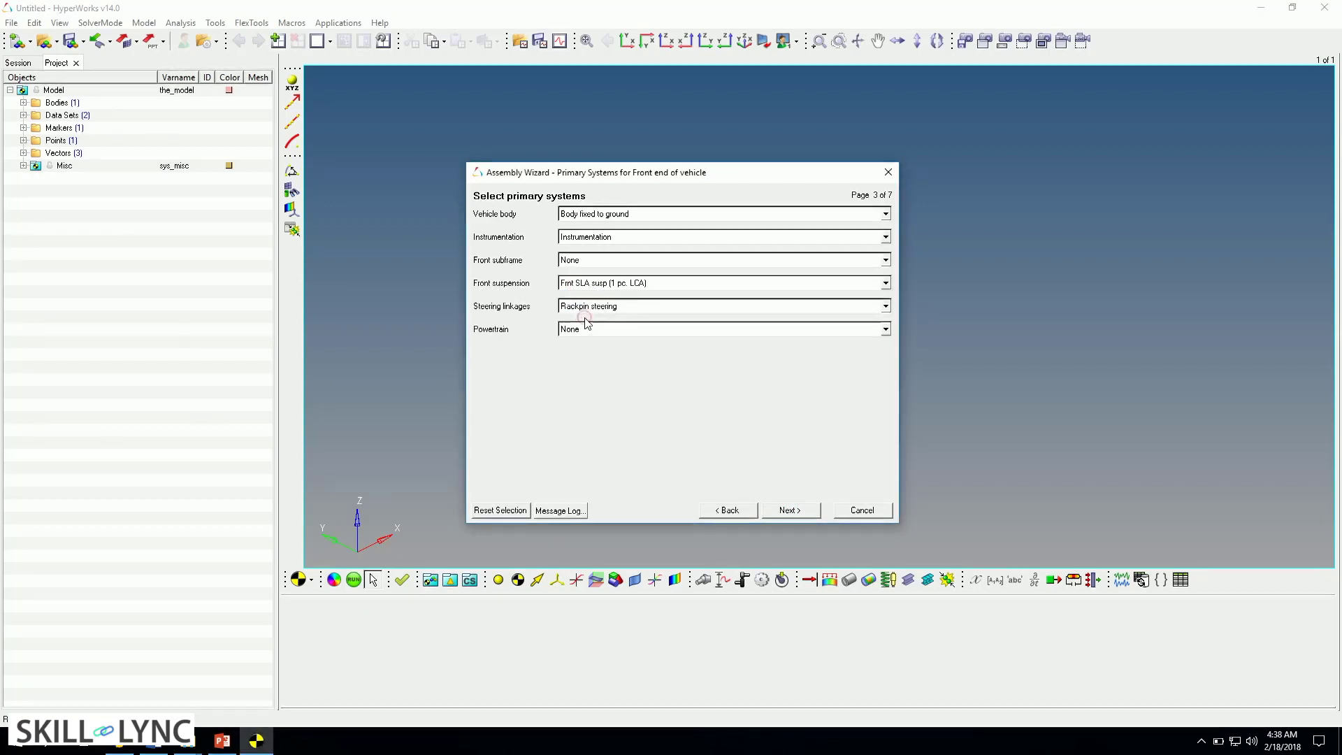
left_click(644, 283)
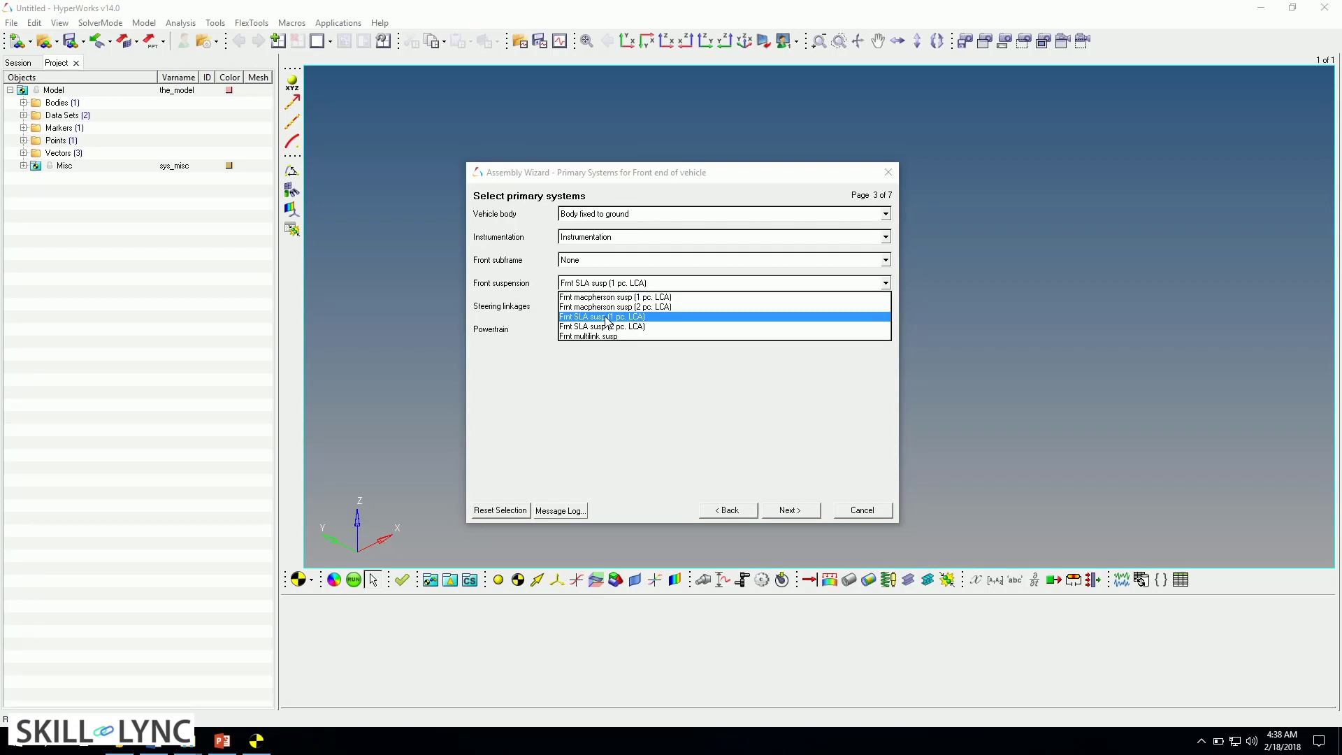
left_click(655, 423)
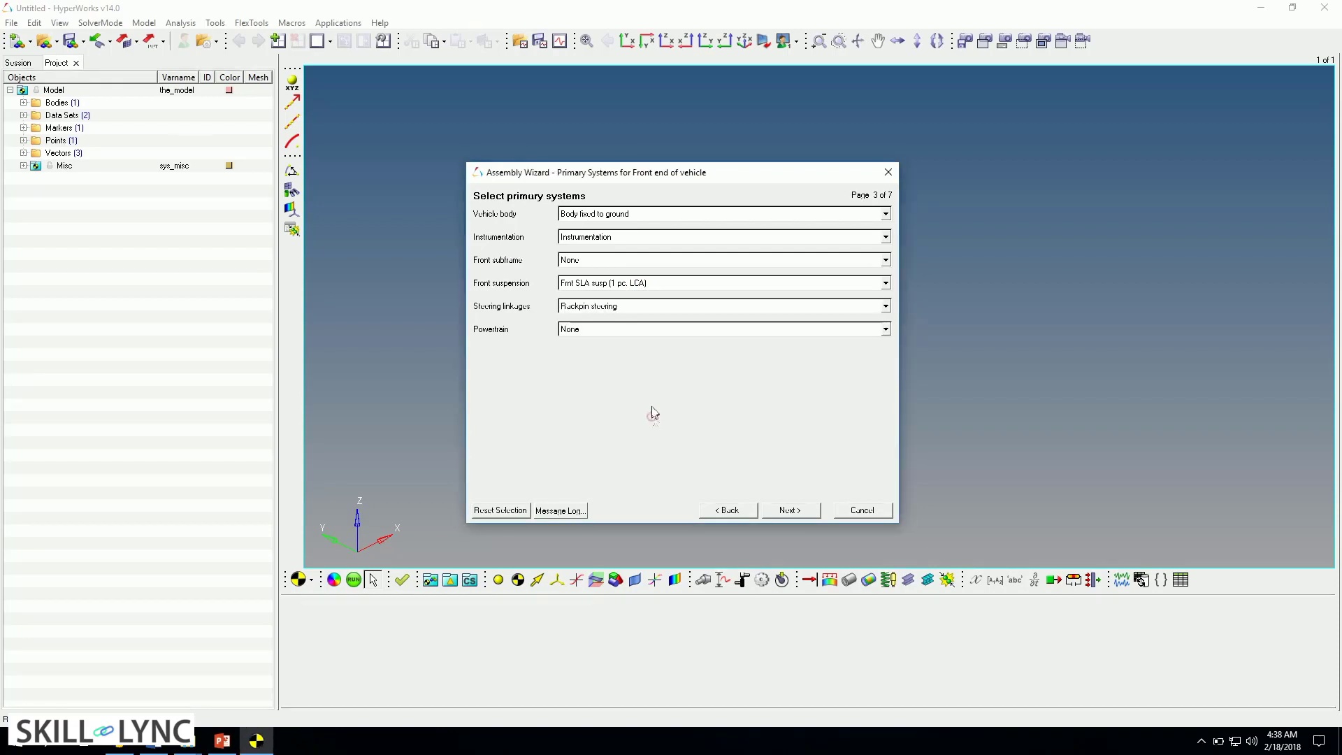
left_click(790, 511)
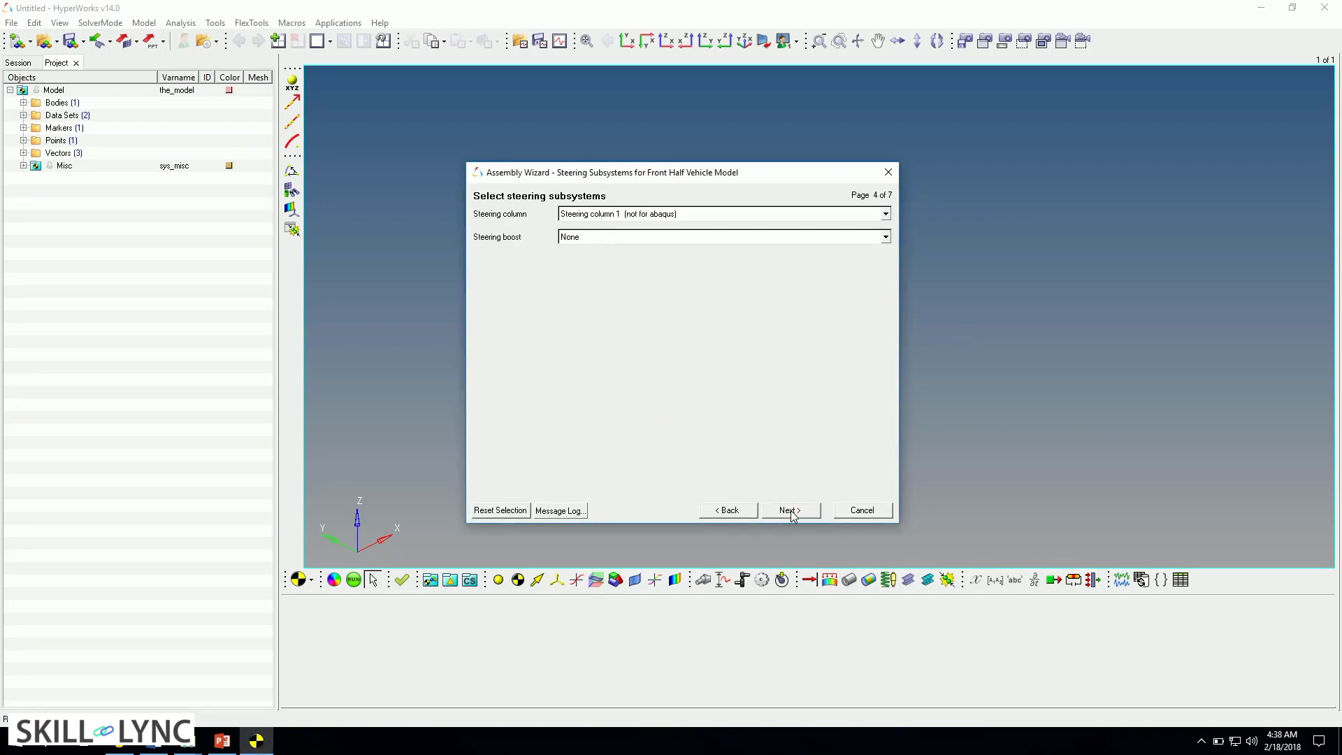
left_click(791, 511)
left_click(791, 510)
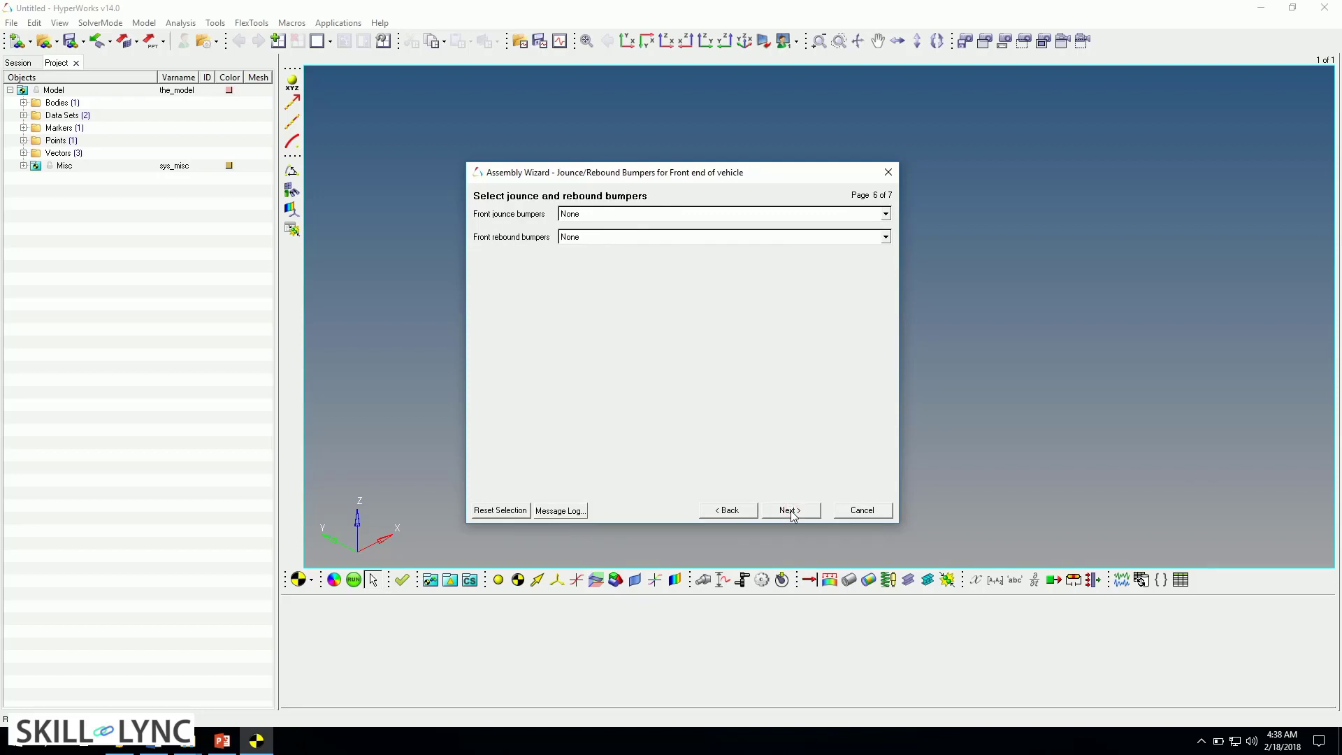
Finish assembling the front end without jounce or rebound bumpers, keeping Compliant set to Yes and the default attachments
left_click(791, 510)
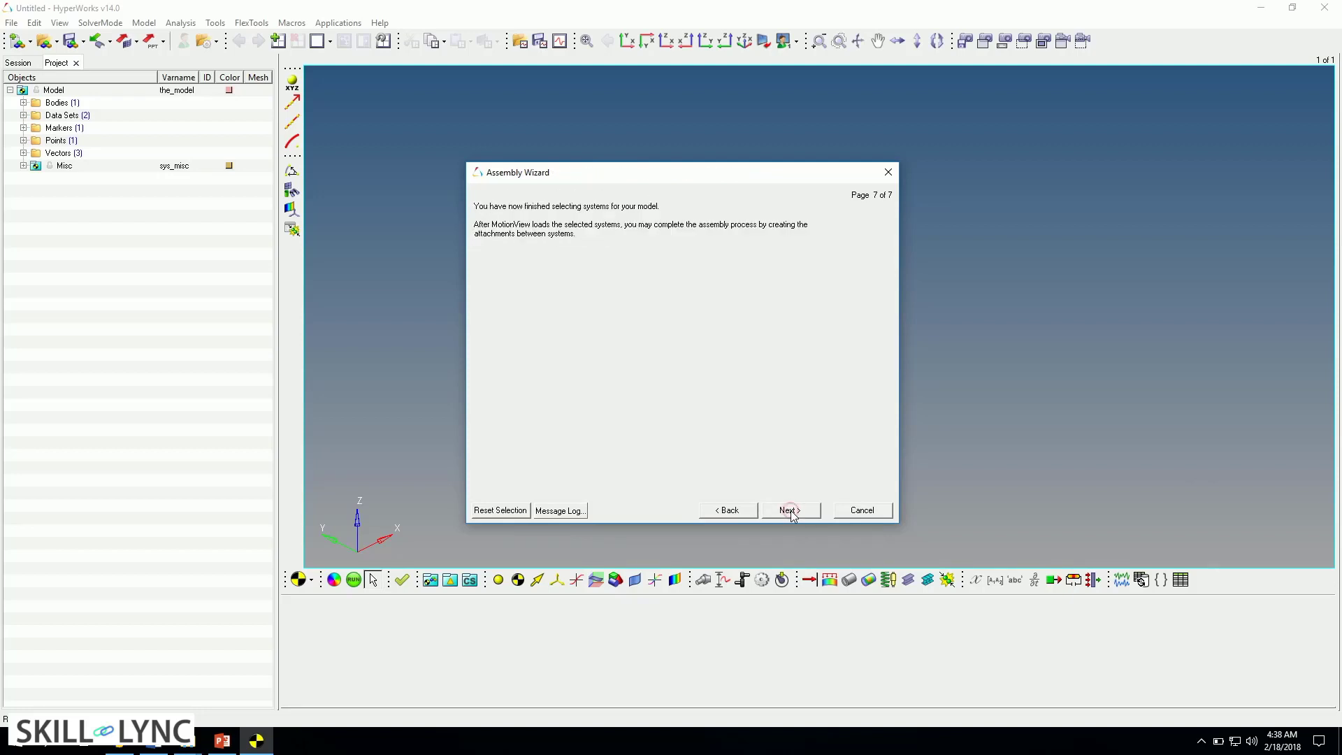
left_click(791, 510)
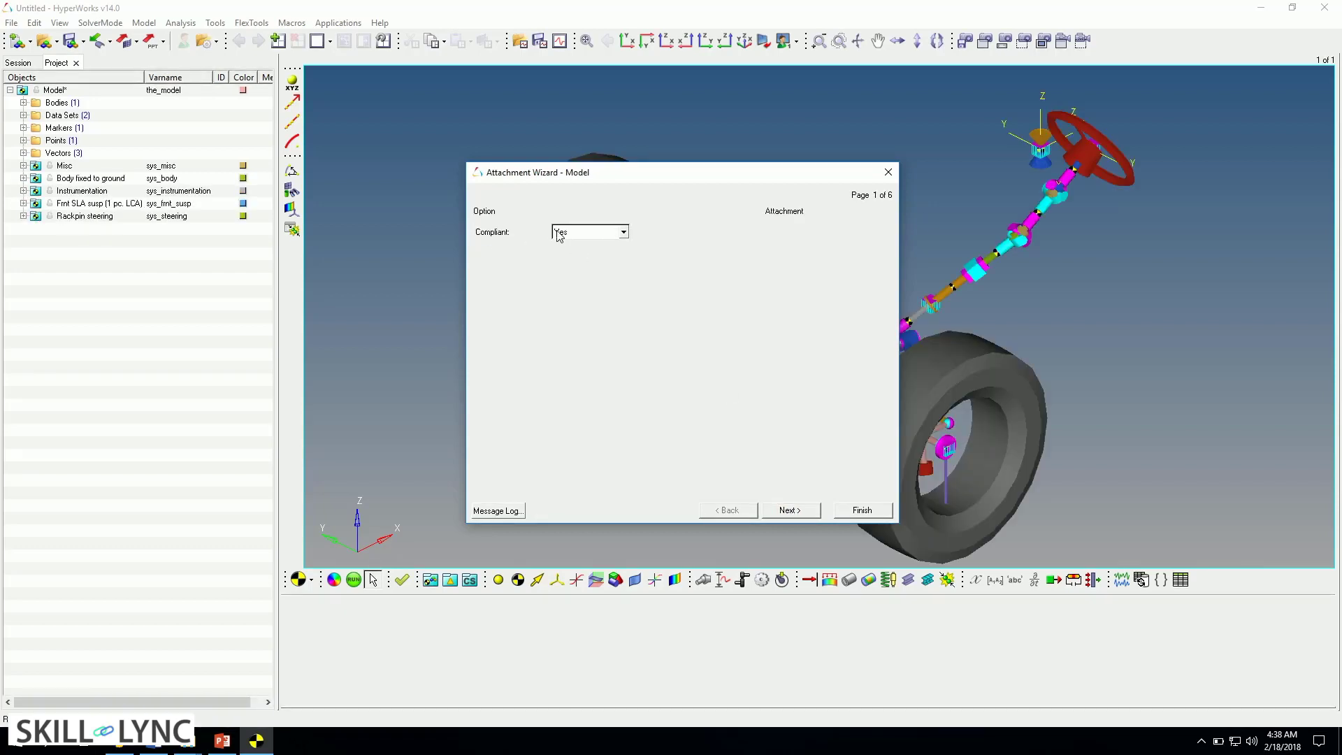
left_click(859, 510)
Examine the assembled front suspension from several angles, focusing on the lower control arms on both sides
left_click_drag(831, 462, 713, 383, "ctrl")
scroll(711, 357, "up", 3, "ctrl")
right_click_drag(683, 406, 839, 394, "ctrl")
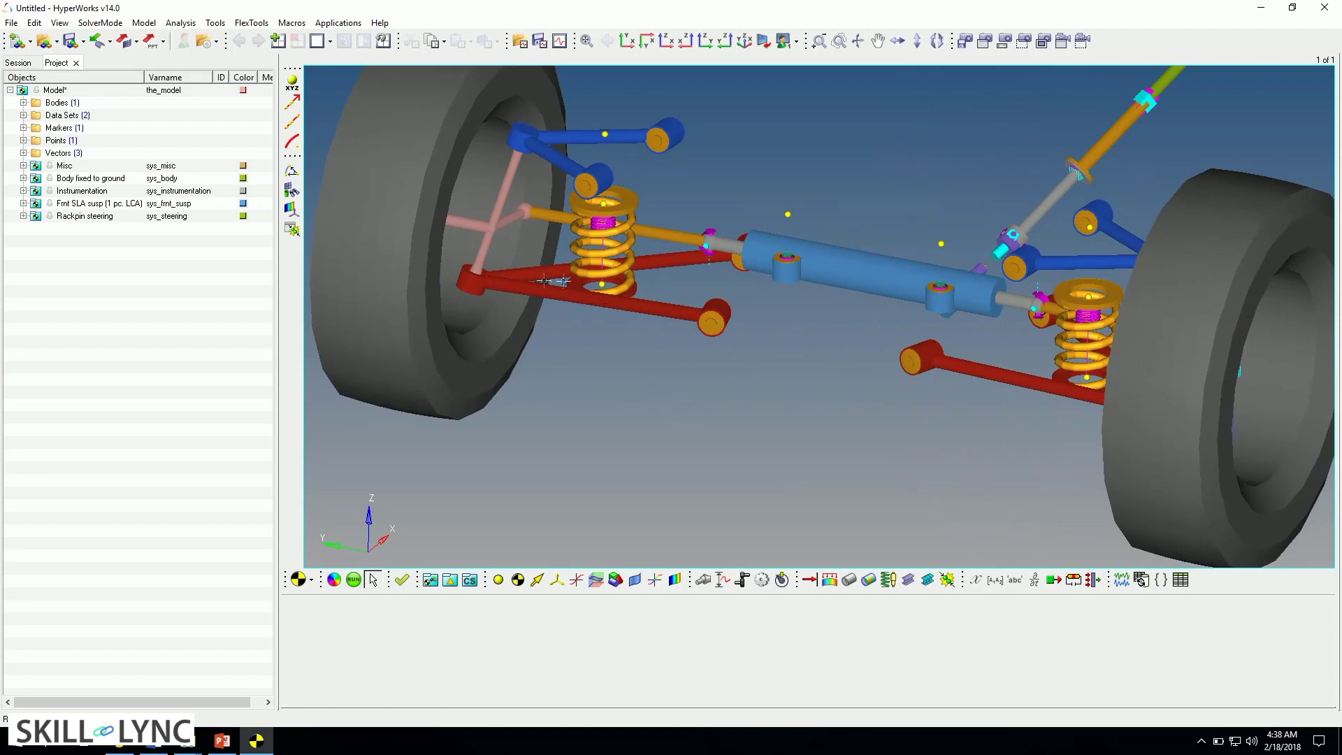
right_click_drag(755, 396, 572, 391, "ctrl")
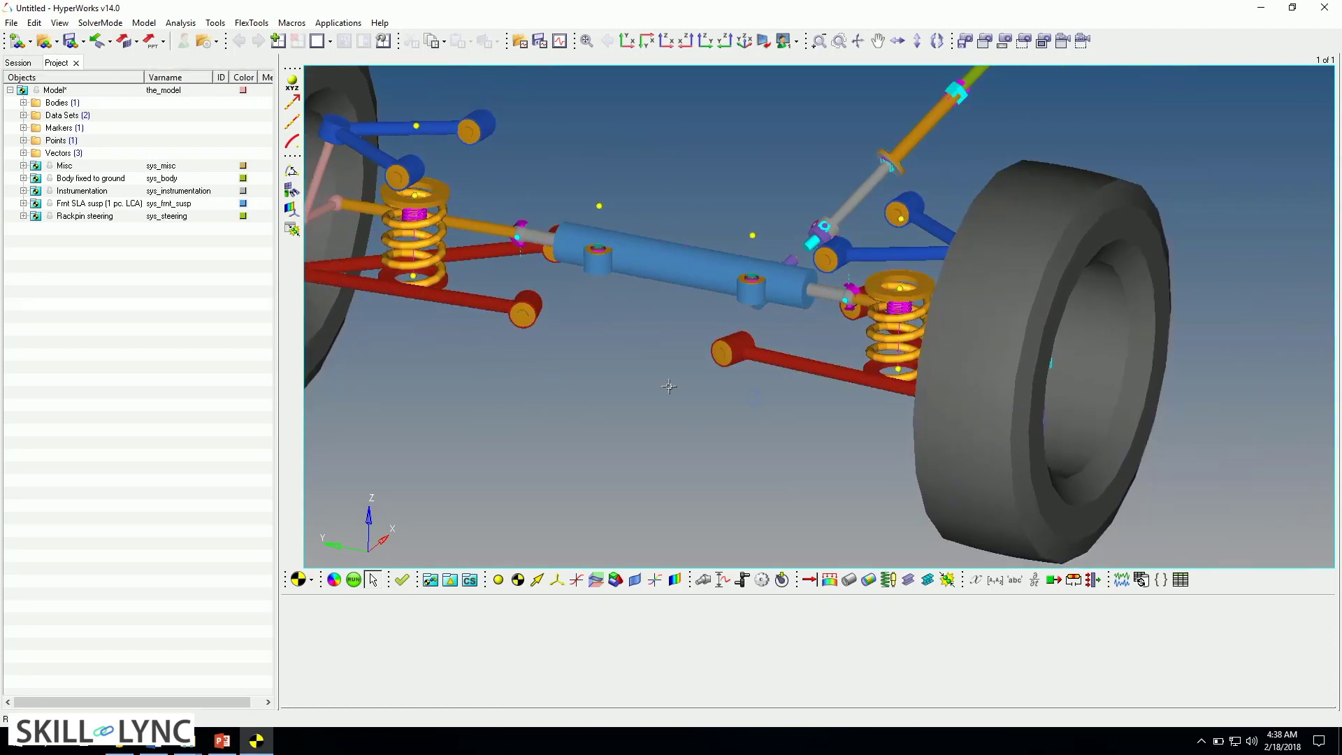
left_click_drag(672, 386, 769, 357, "ctrl")
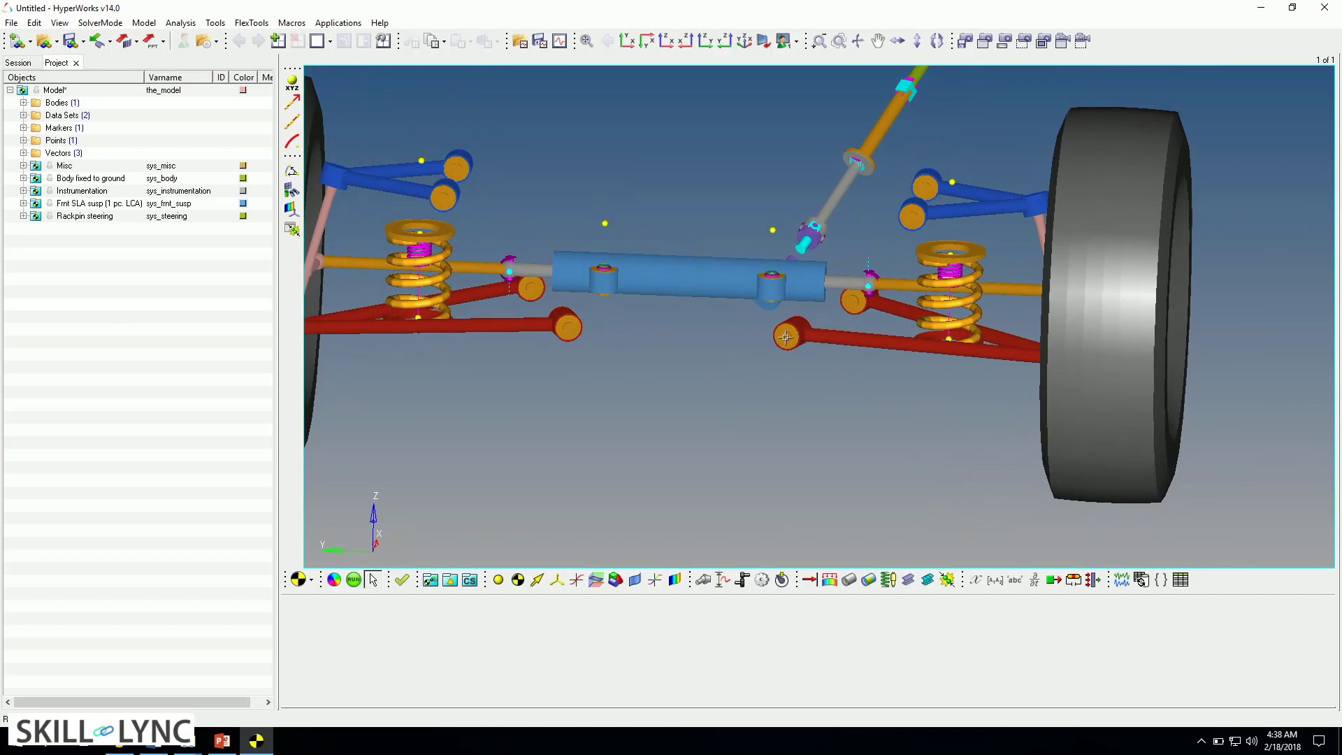
right_click_drag(609, 382, 740, 373, "ctrl")
left_click_drag(732, 428, 743, 429, "ctrl")
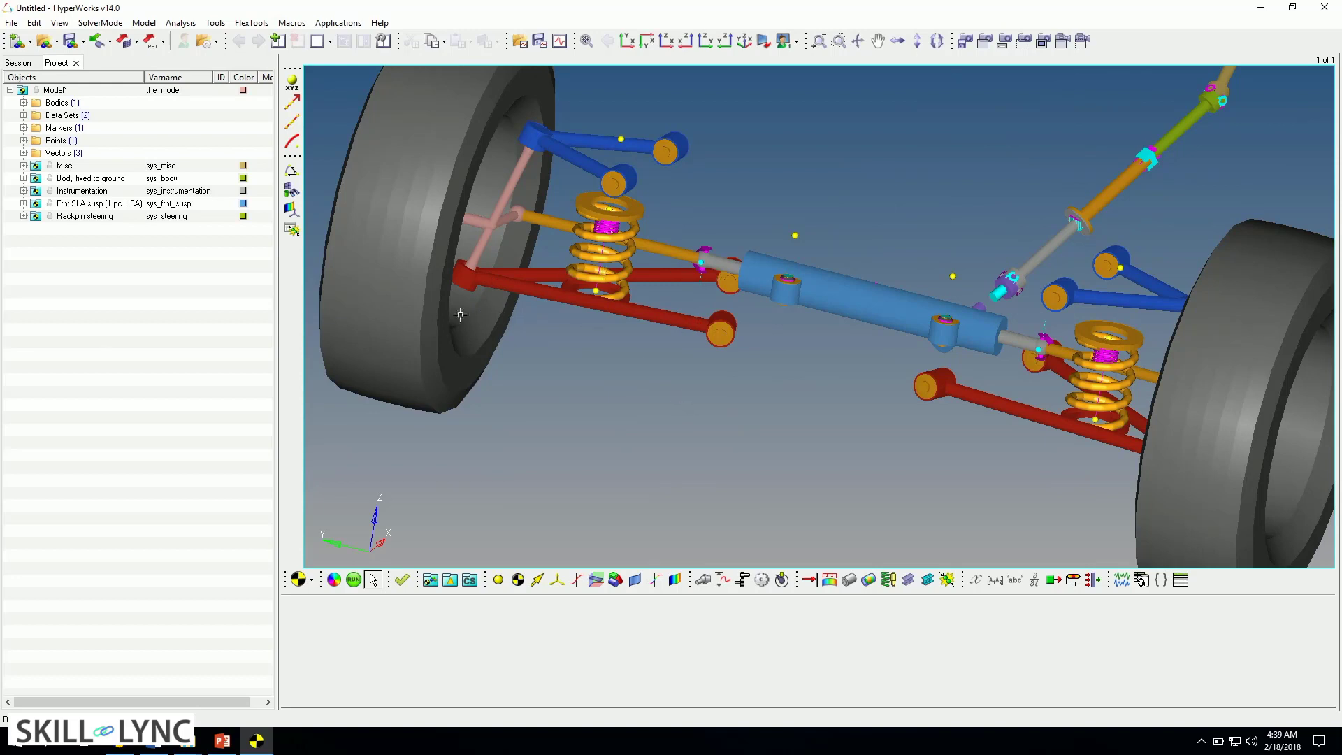
left_click_drag(459, 315, 526, 345, "ctrl")
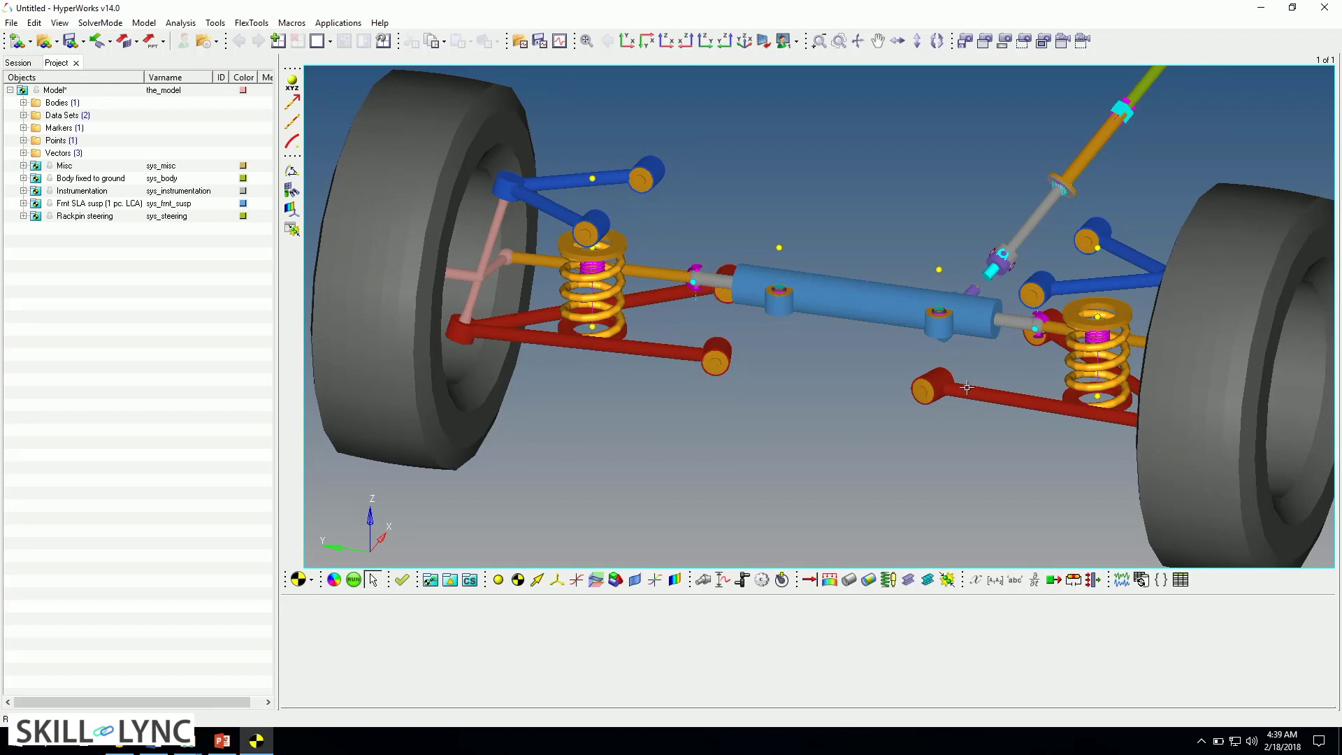
left_click_drag(946, 389, 708, 401, "ctrl")
left_click_drag(829, 453, 780, 437, "ctrl")
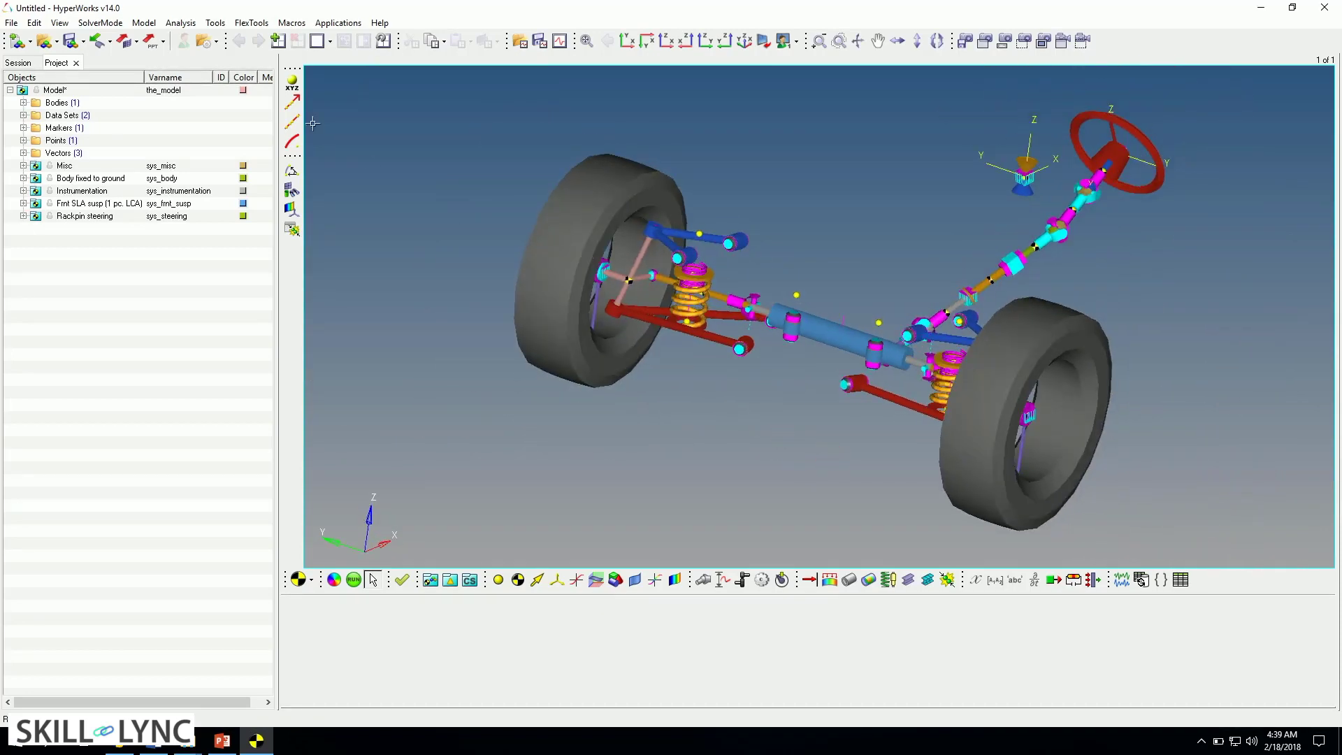
Add a Static Ride Analysis front end task with the default vehicle parameters and 100 mm jounce and rebound travel
left_click(180, 24)
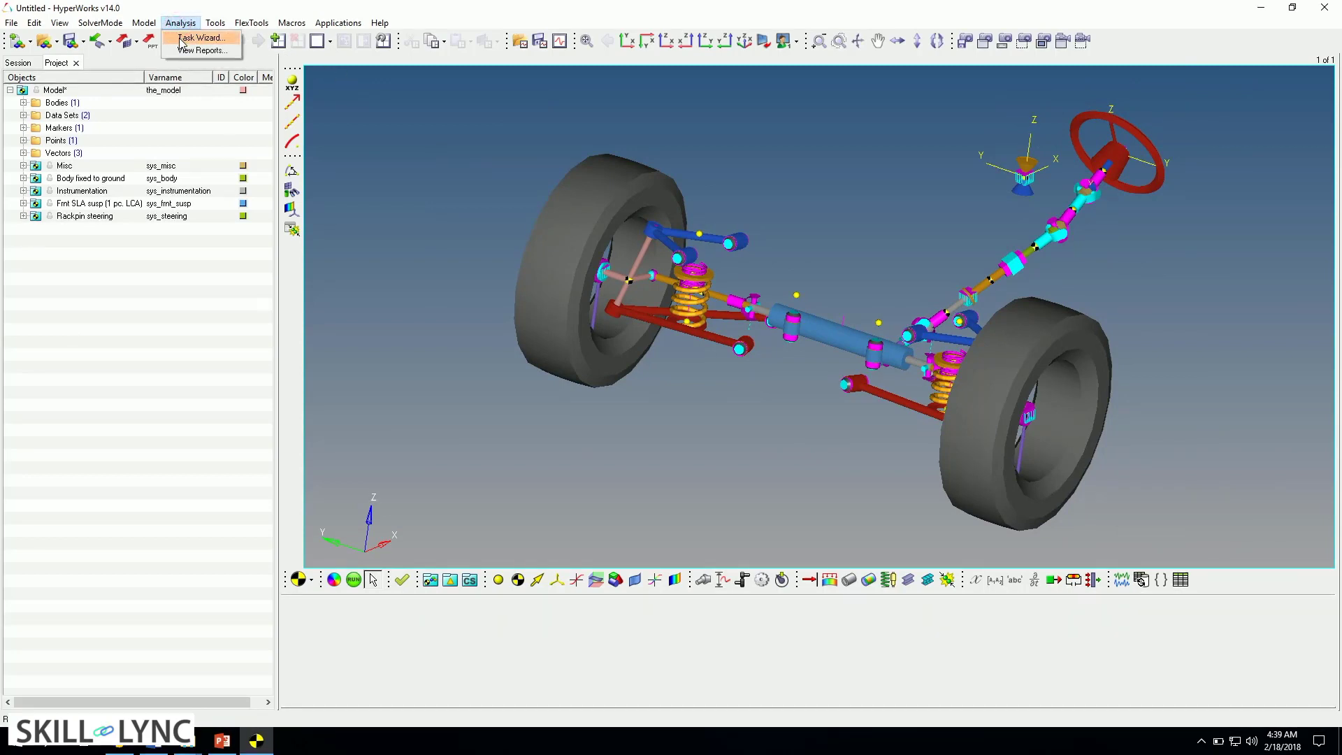
left_click(183, 38)
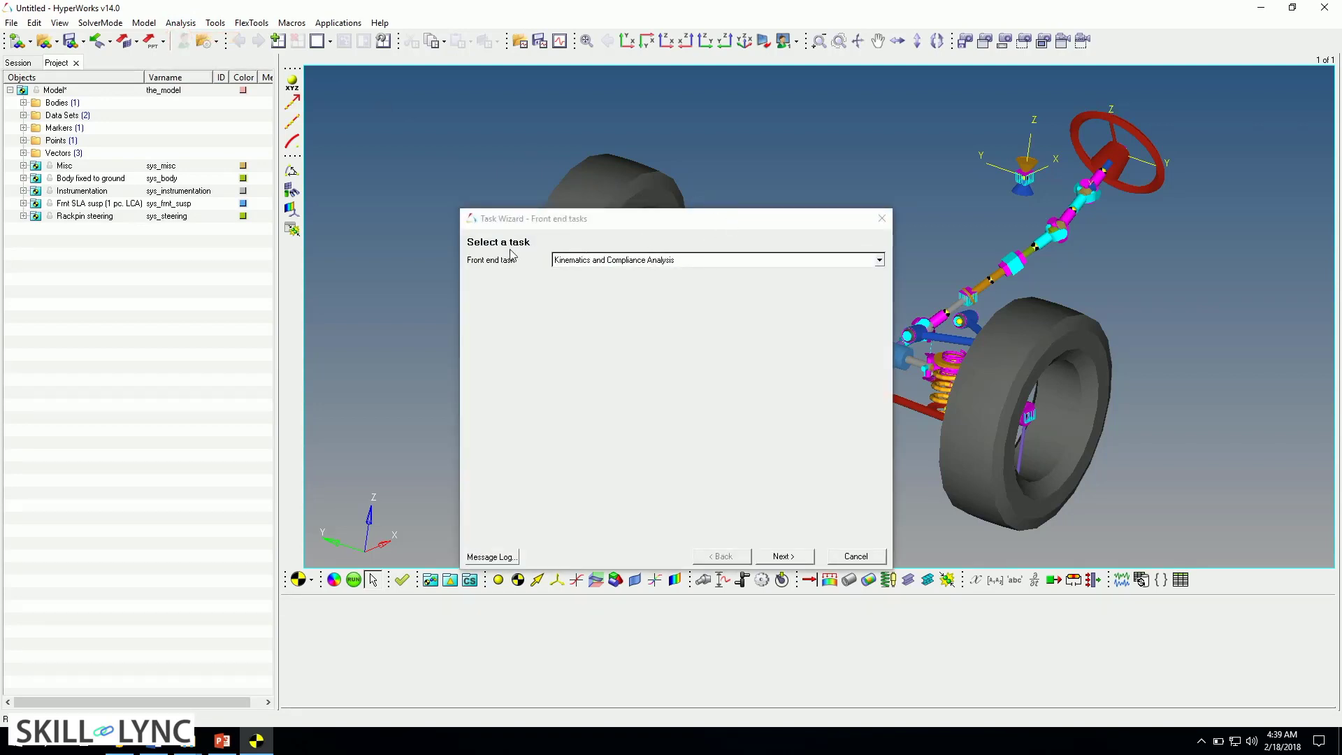
left_click(591, 261)
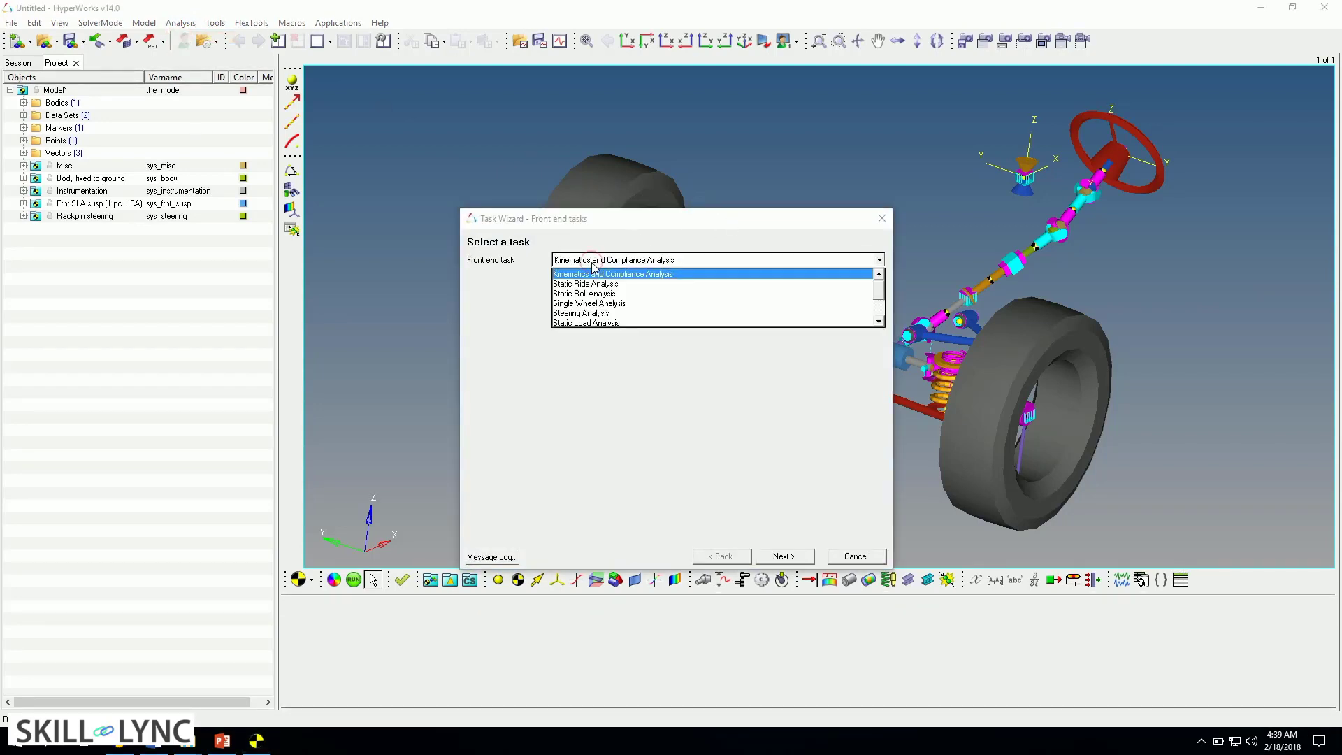
left_click(573, 284)
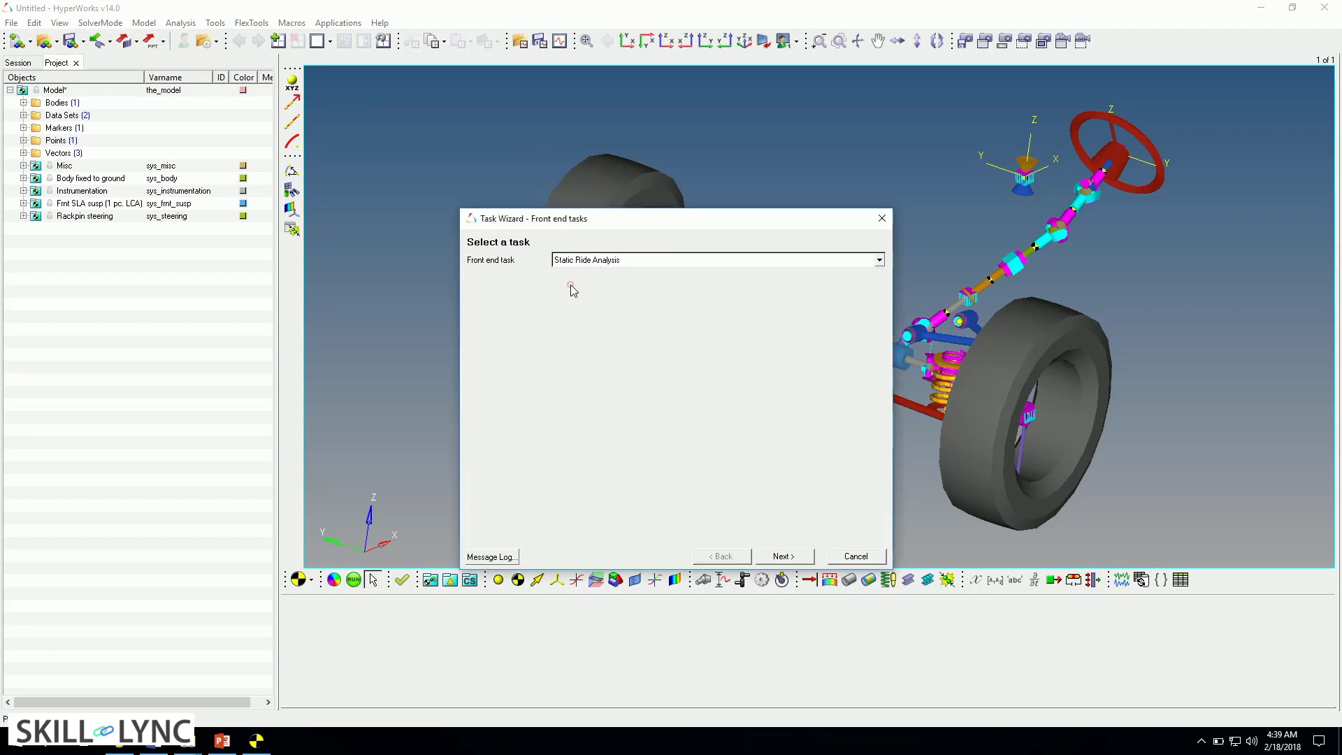
left_click(794, 559)
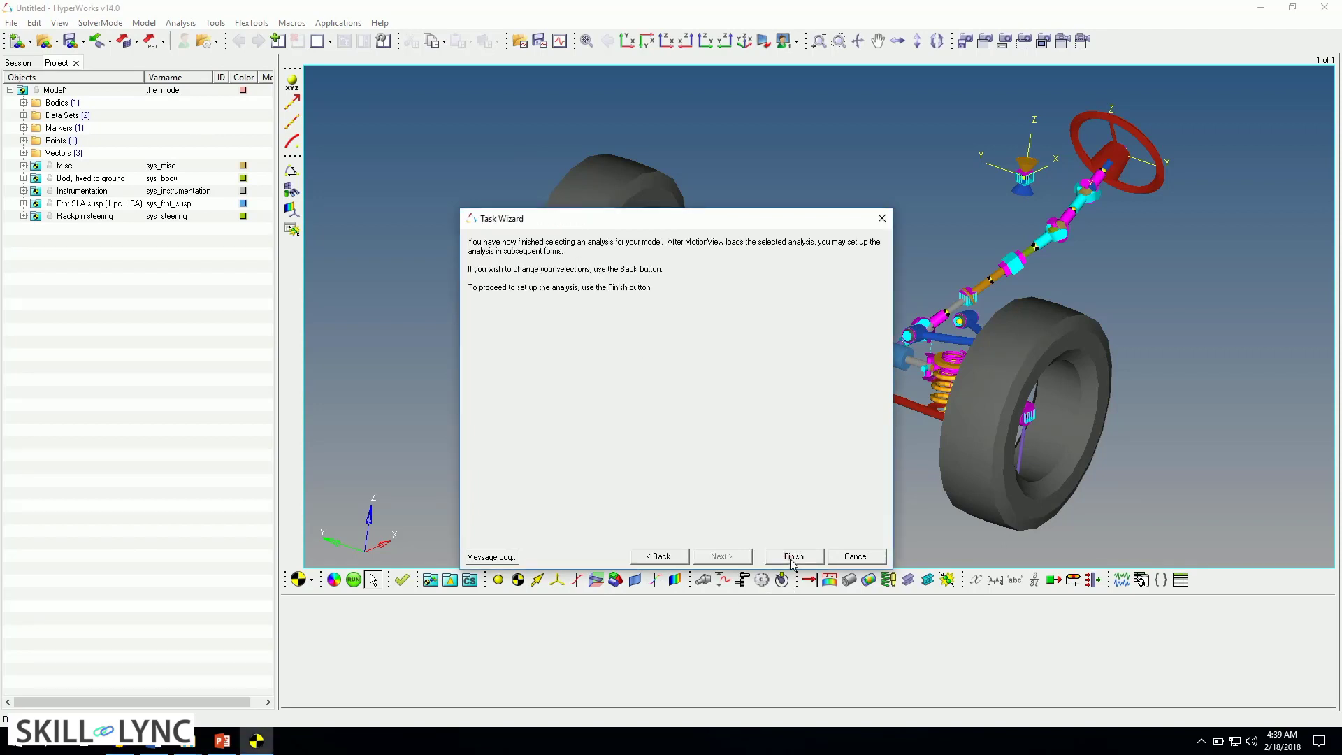
left_click(793, 558)
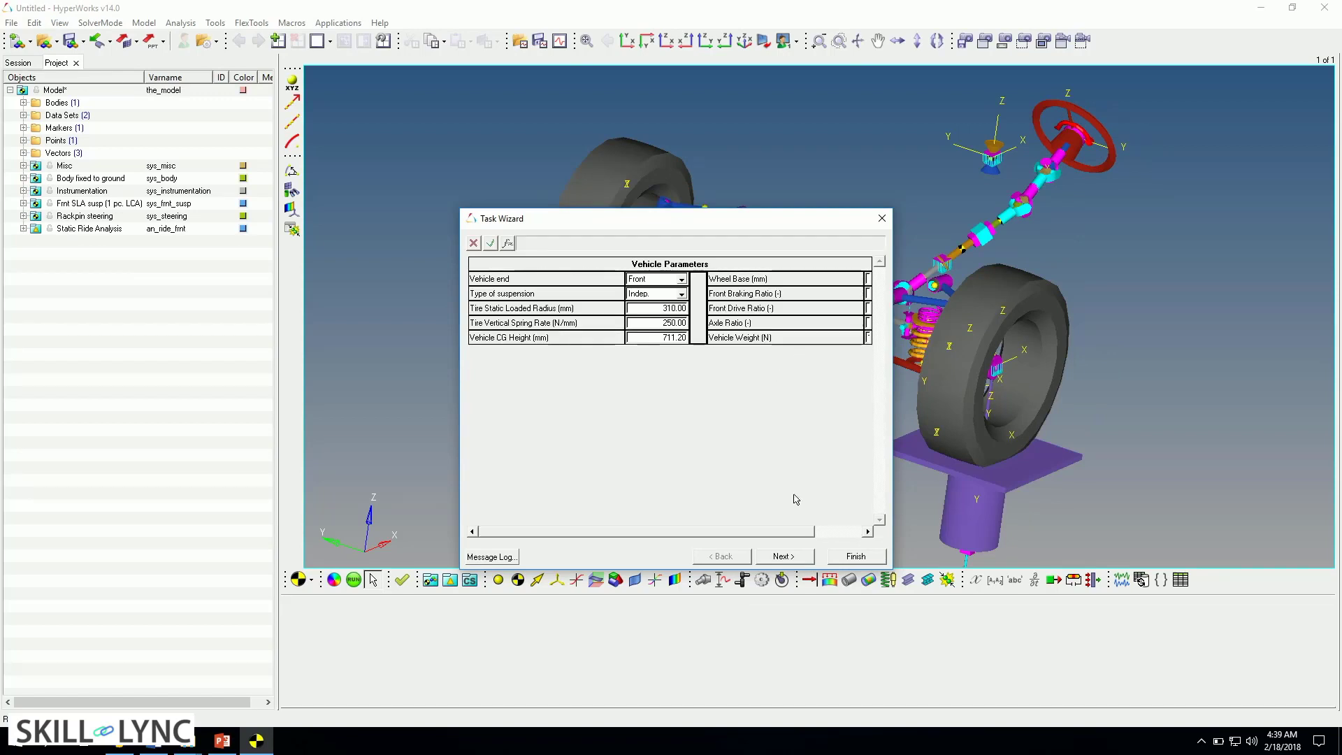
left_click(778, 555)
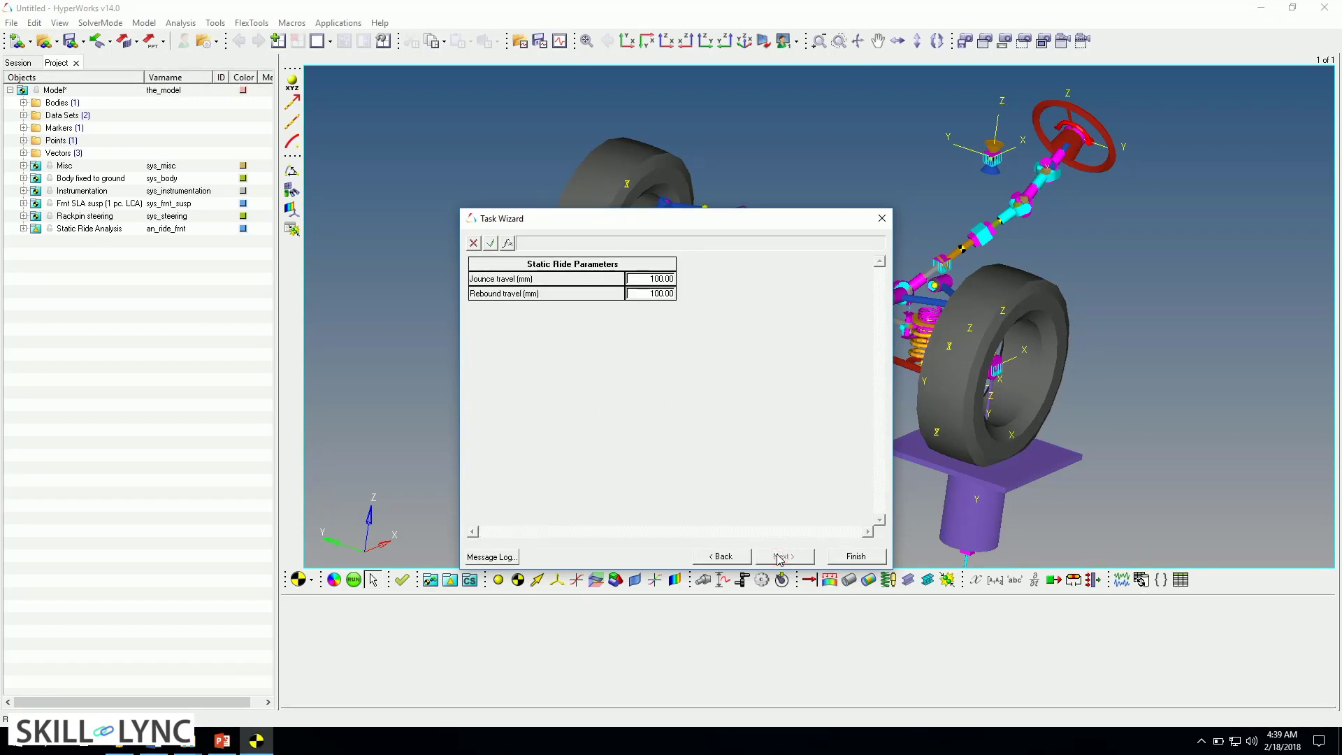
left_click(858, 557)
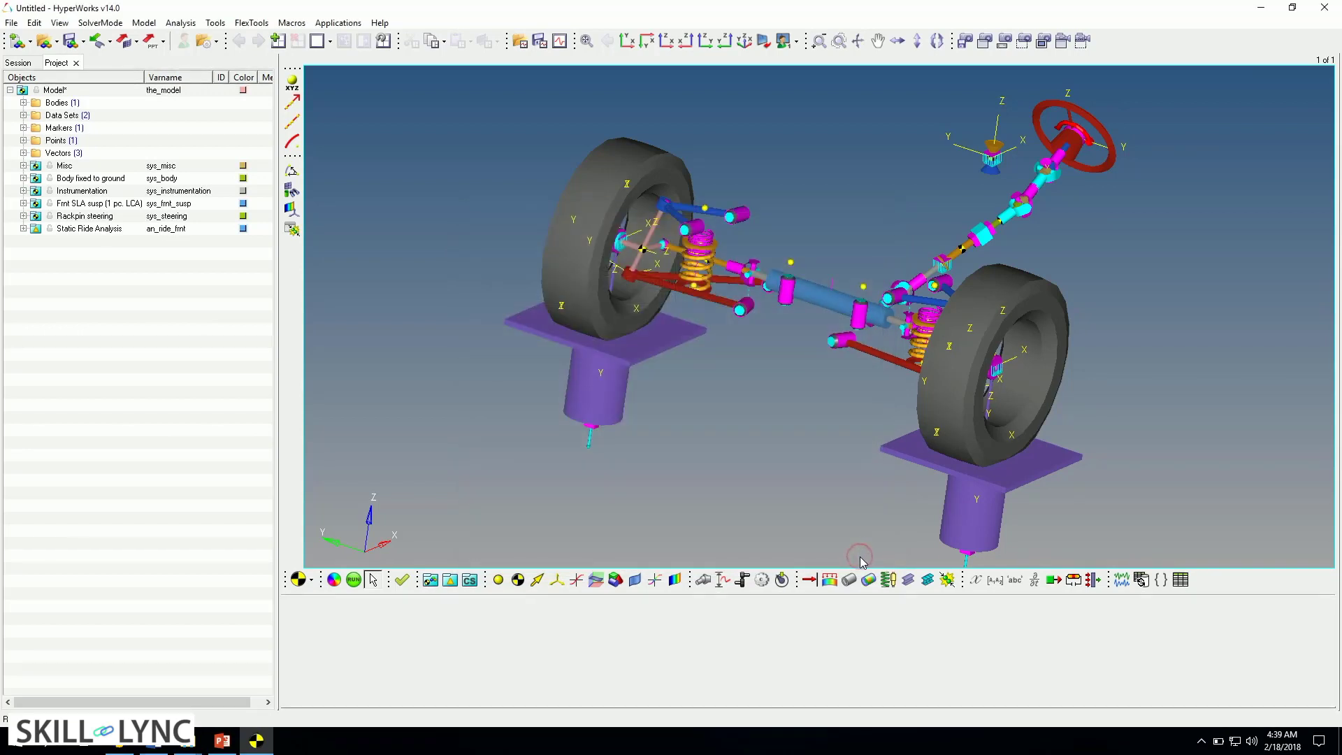
left_click_drag(790, 479, 764, 405, "ctrl")
left_click_drag(752, 469, 880, 473, "ctrl")
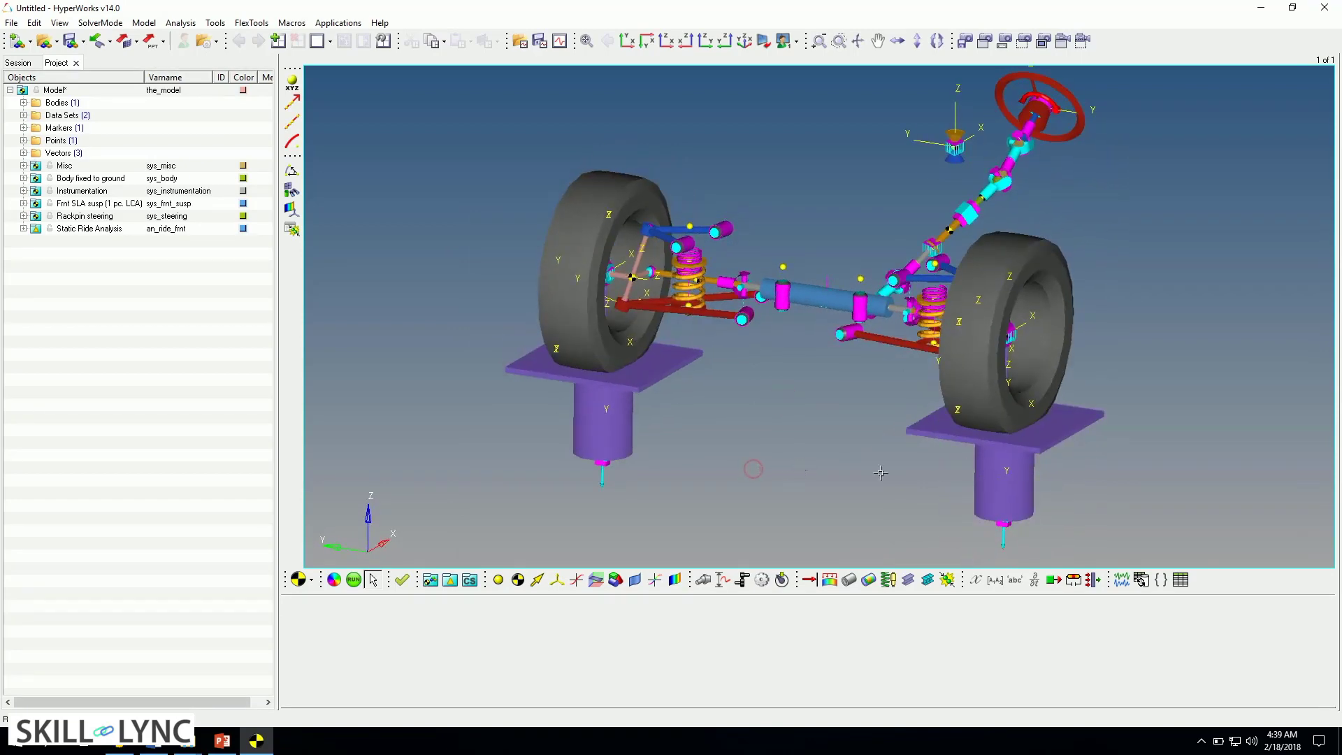
left_click_drag(1135, 405, 1110, 408, "ctrl")
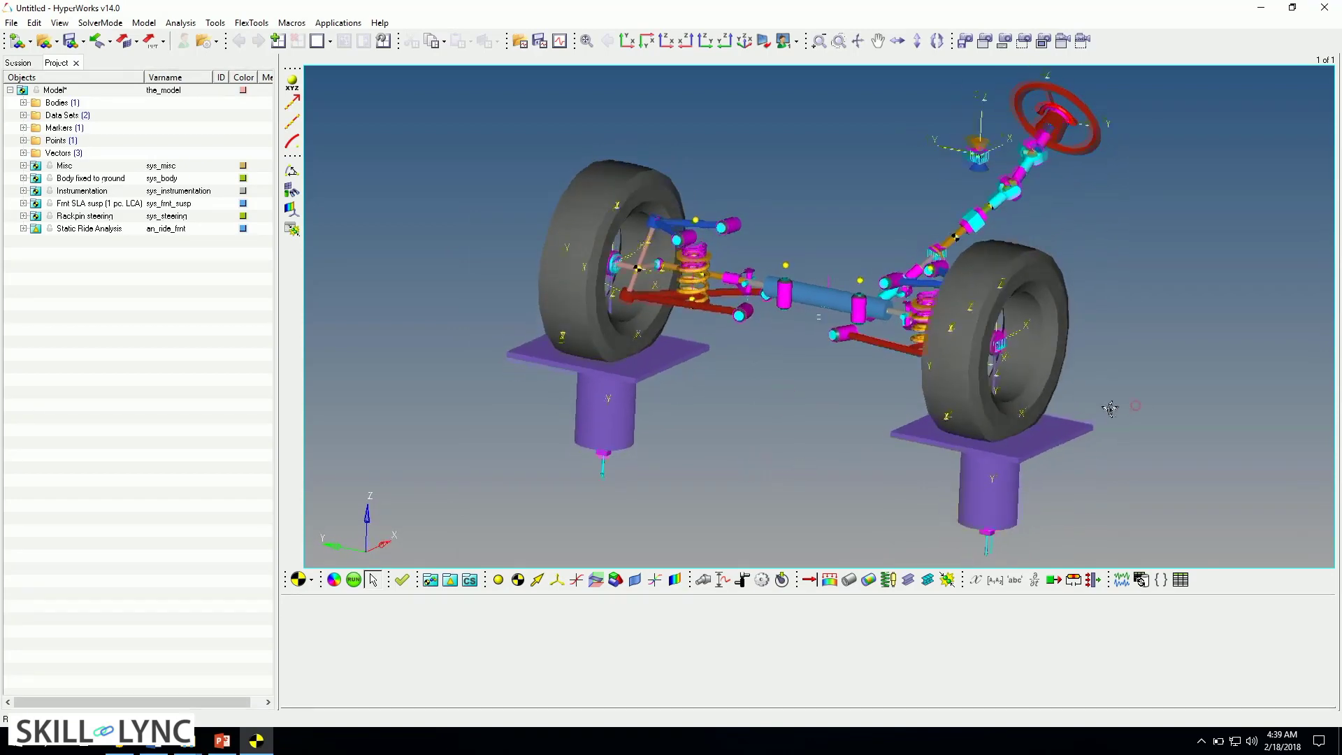